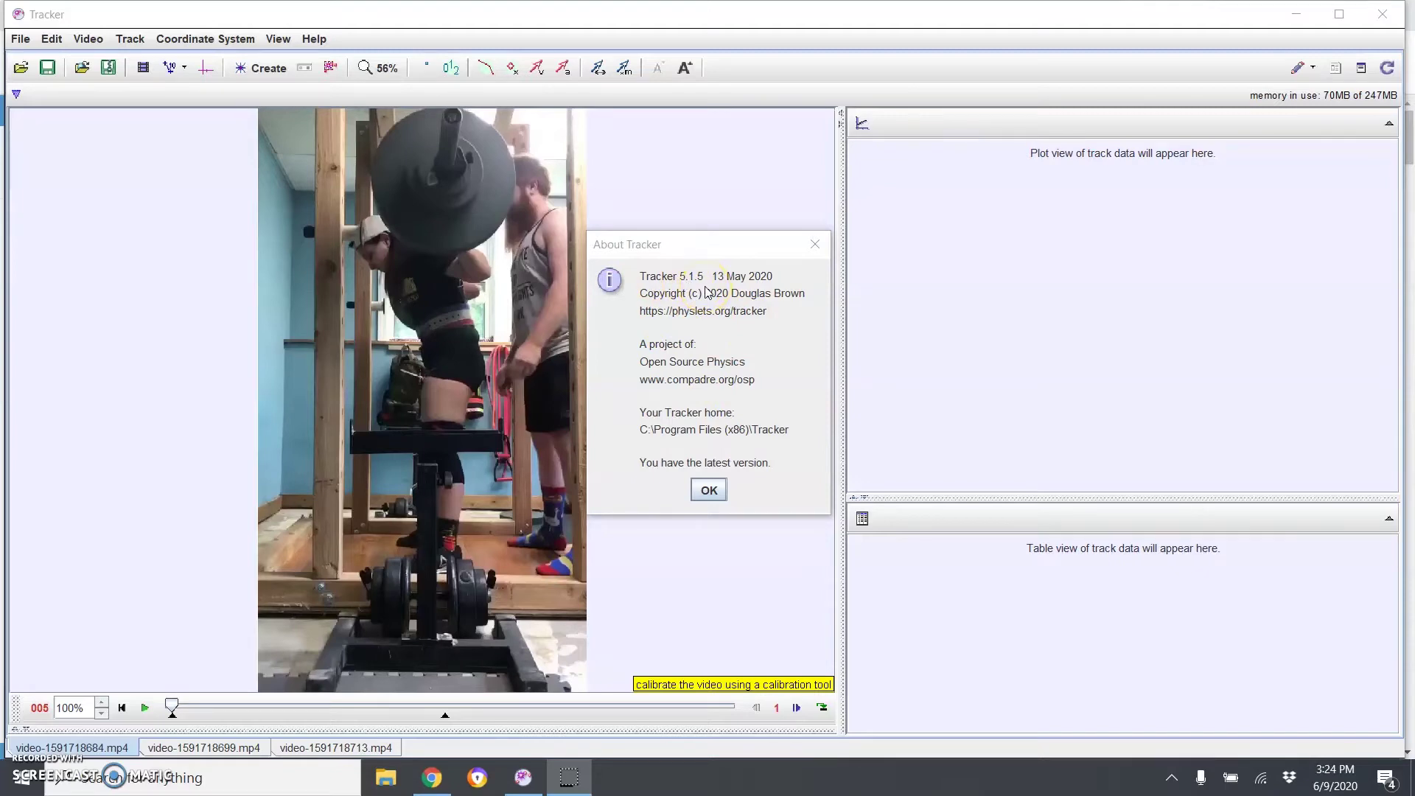
Step: Dismiss the About Tracker information dialog
{"action": "left_click", "coordinate": [716, 343]}
{"action": "left_click", "coordinate": [715, 490]}
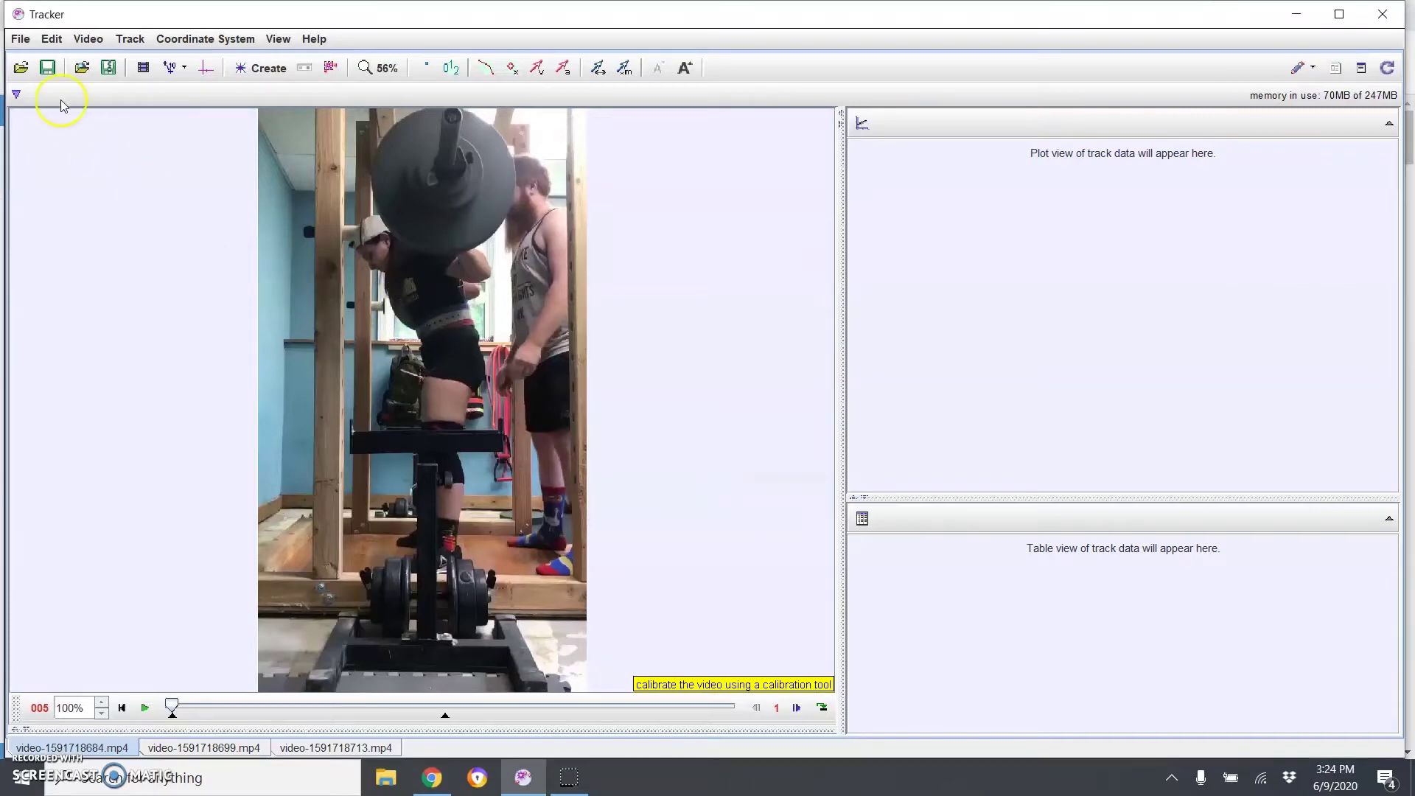
{"action": "left_click", "coordinate": [22, 39]}
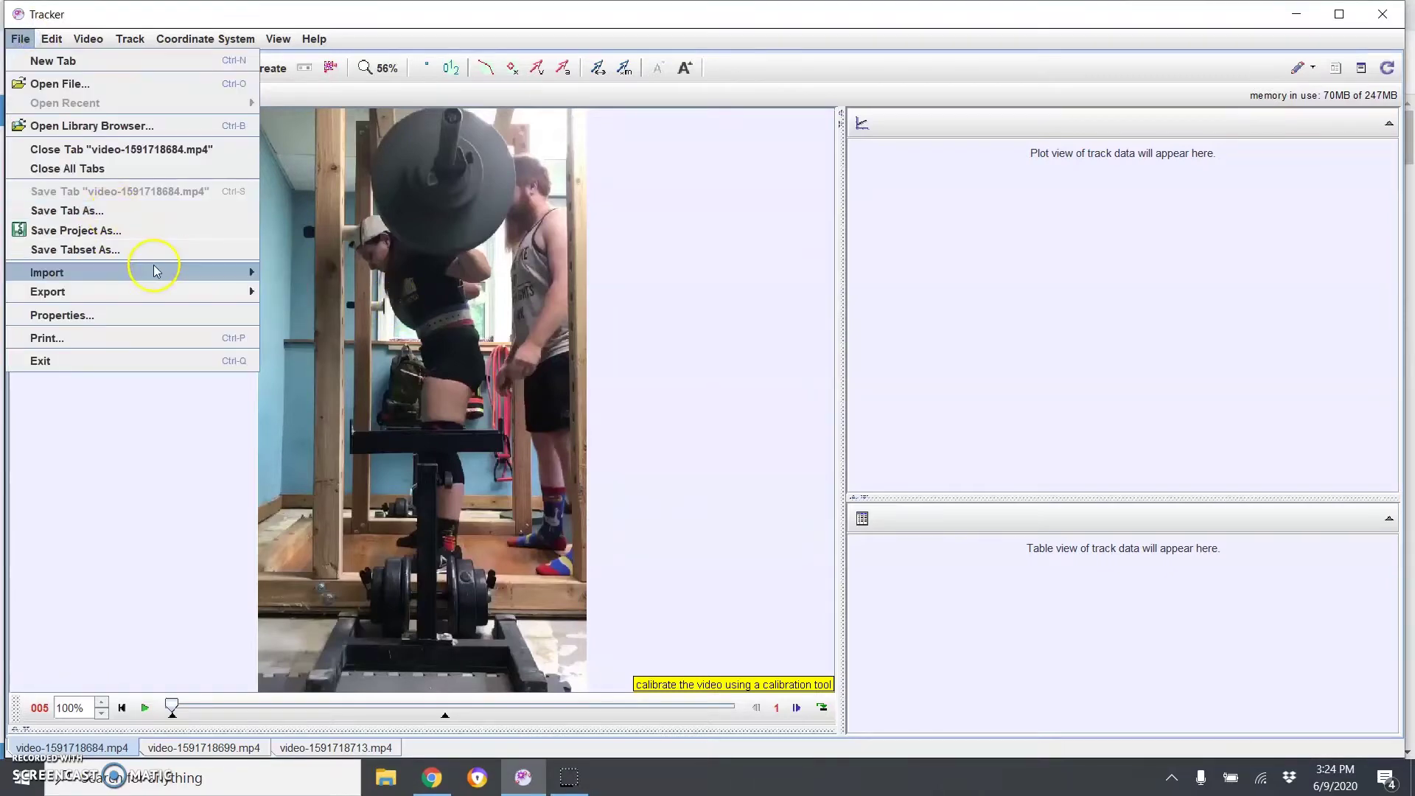
{"action": "mouse_move", "coordinate": [194, 275]}
{"action": "left_click", "coordinate": [277, 273]}
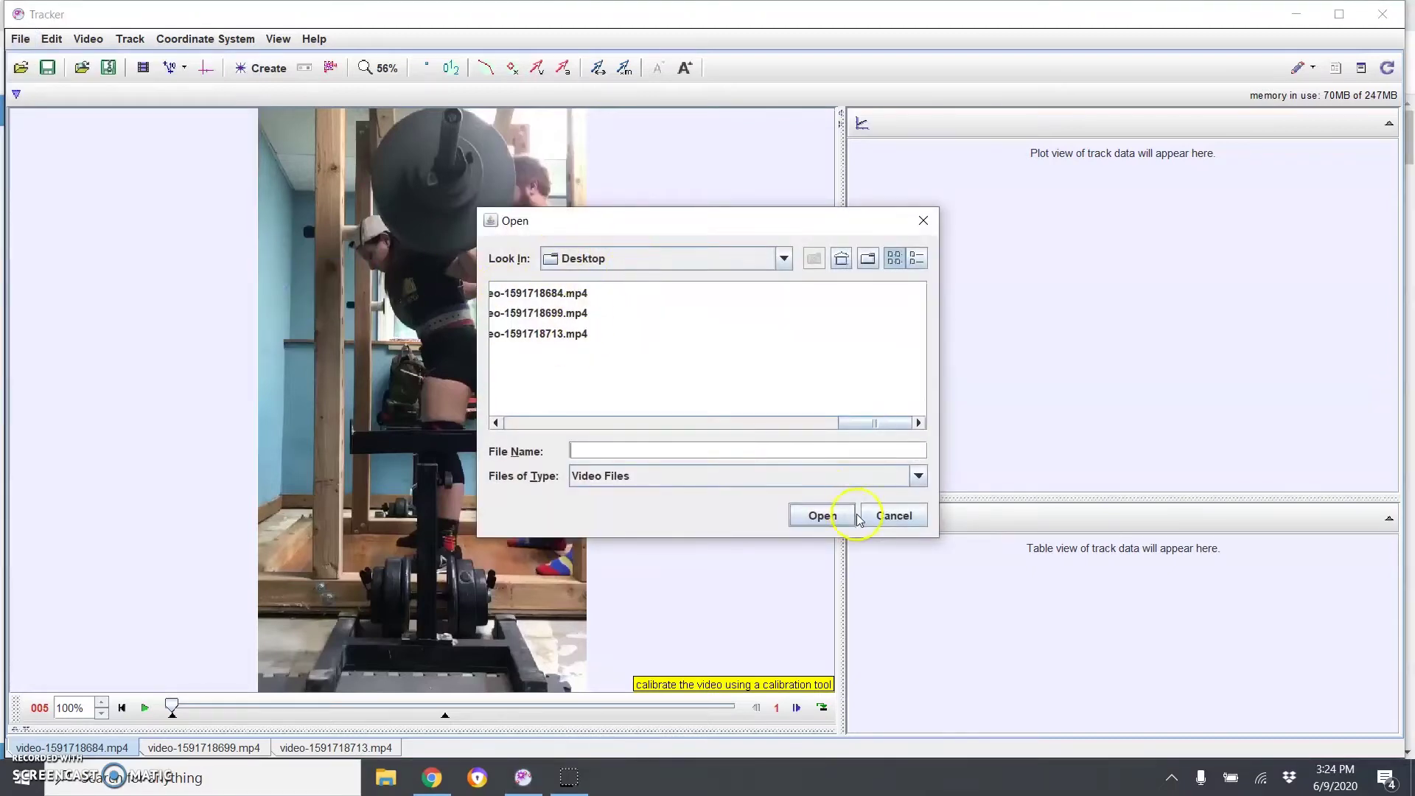
{"action": "left_click", "coordinate": [893, 516]}
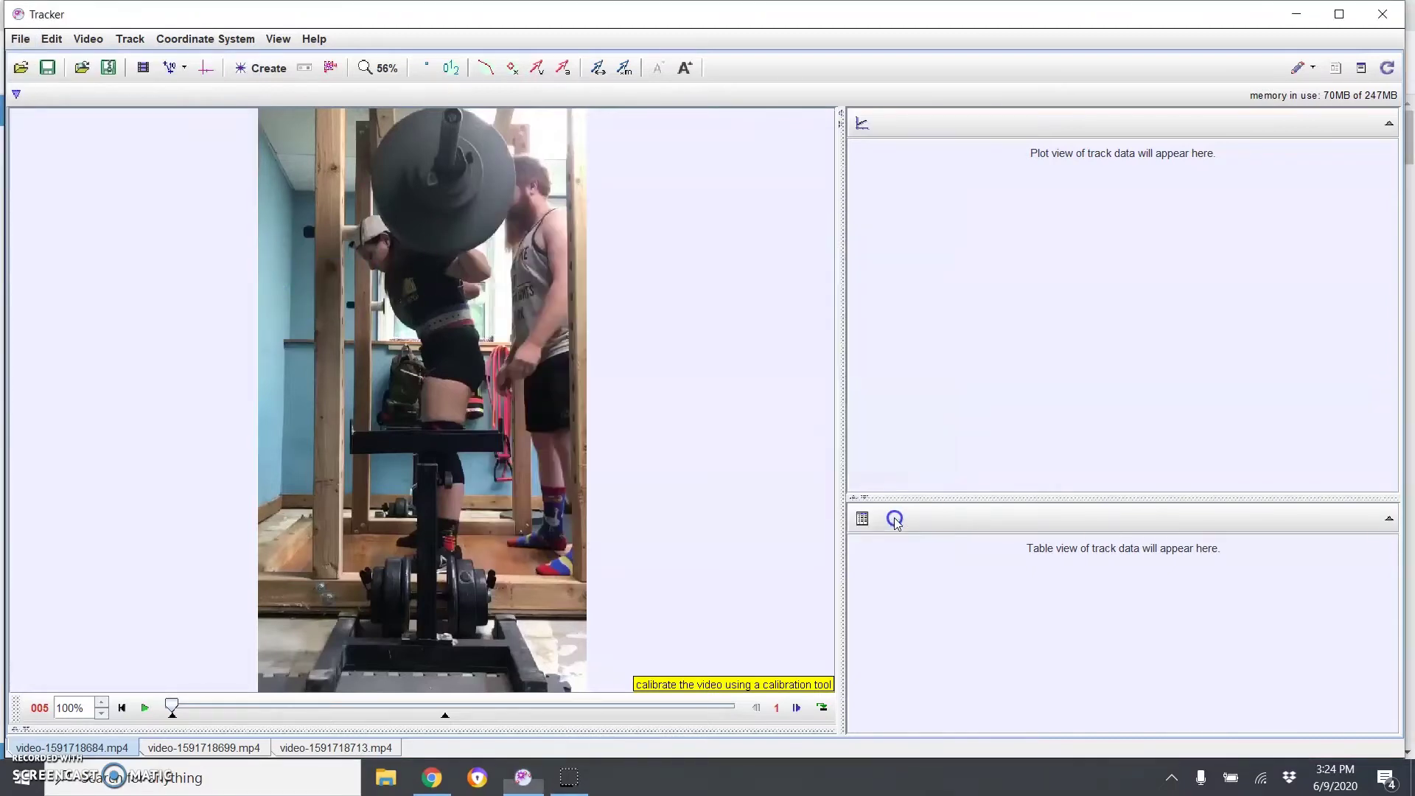
Step: Review the bench and deadlift videos video-1591718699.mp4 and video-1591718713.mp4, and return to the squat video video-1591718684.mp4
{"action": "left_click", "coordinate": [184, 748]}
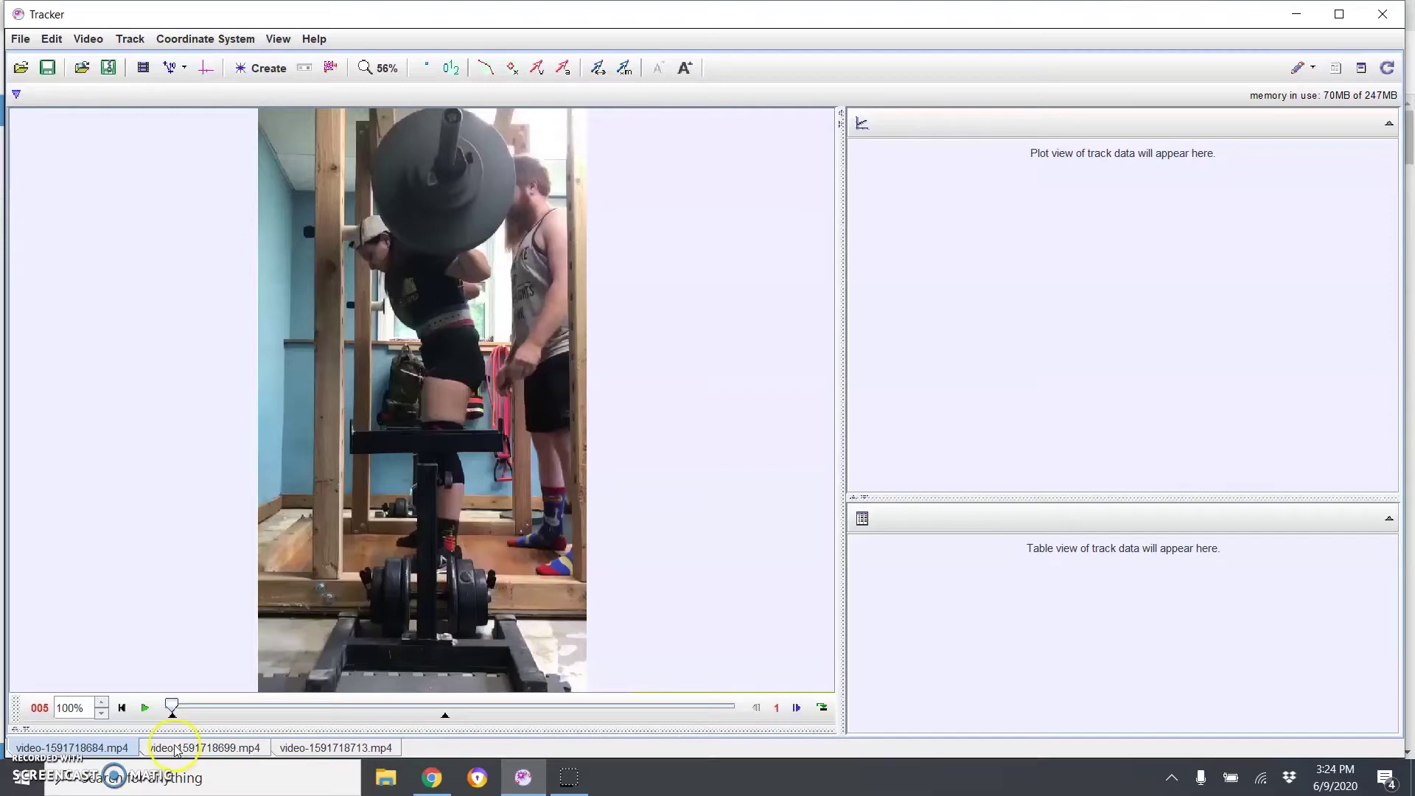
{"action": "left_click", "coordinate": [322, 748]}
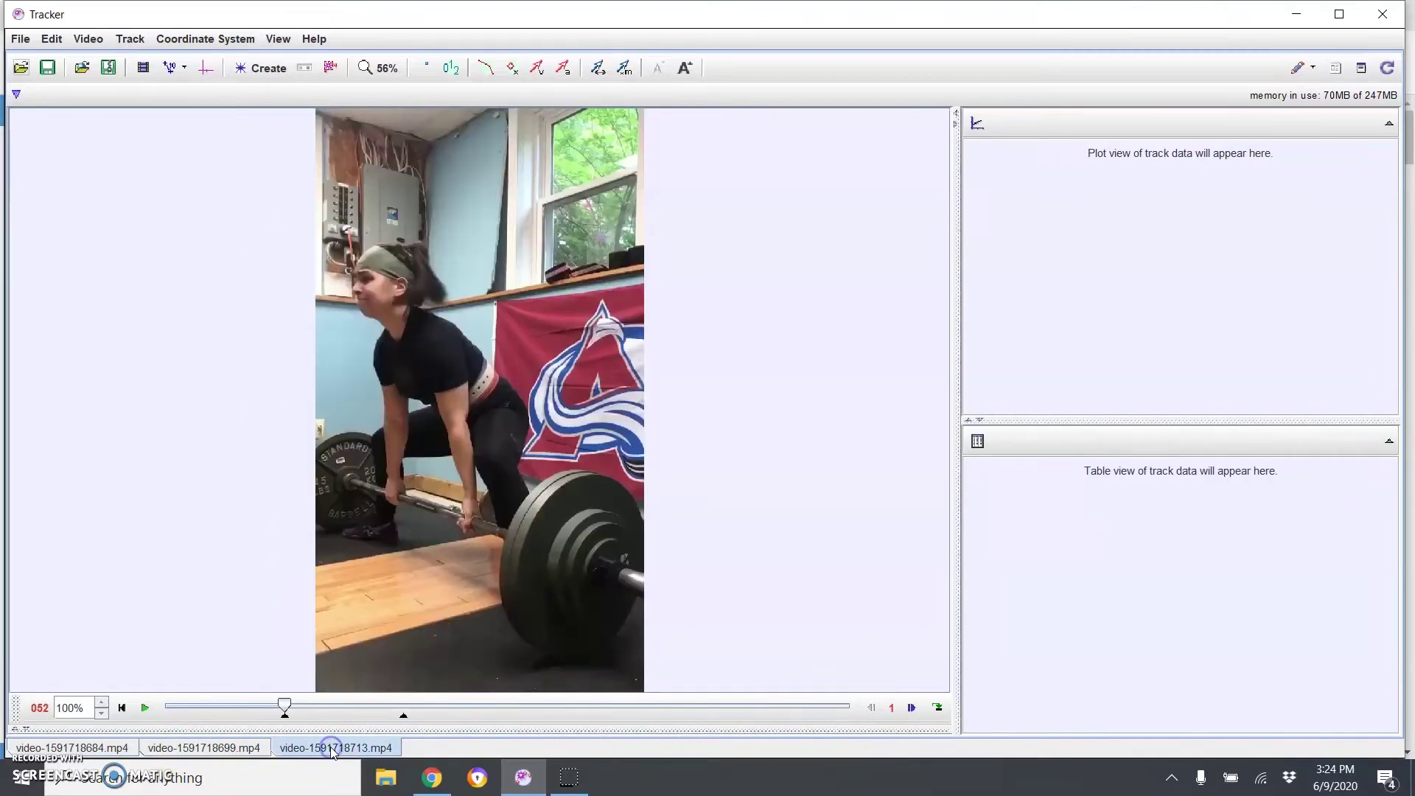
{"action": "left_click", "coordinate": [120, 749]}
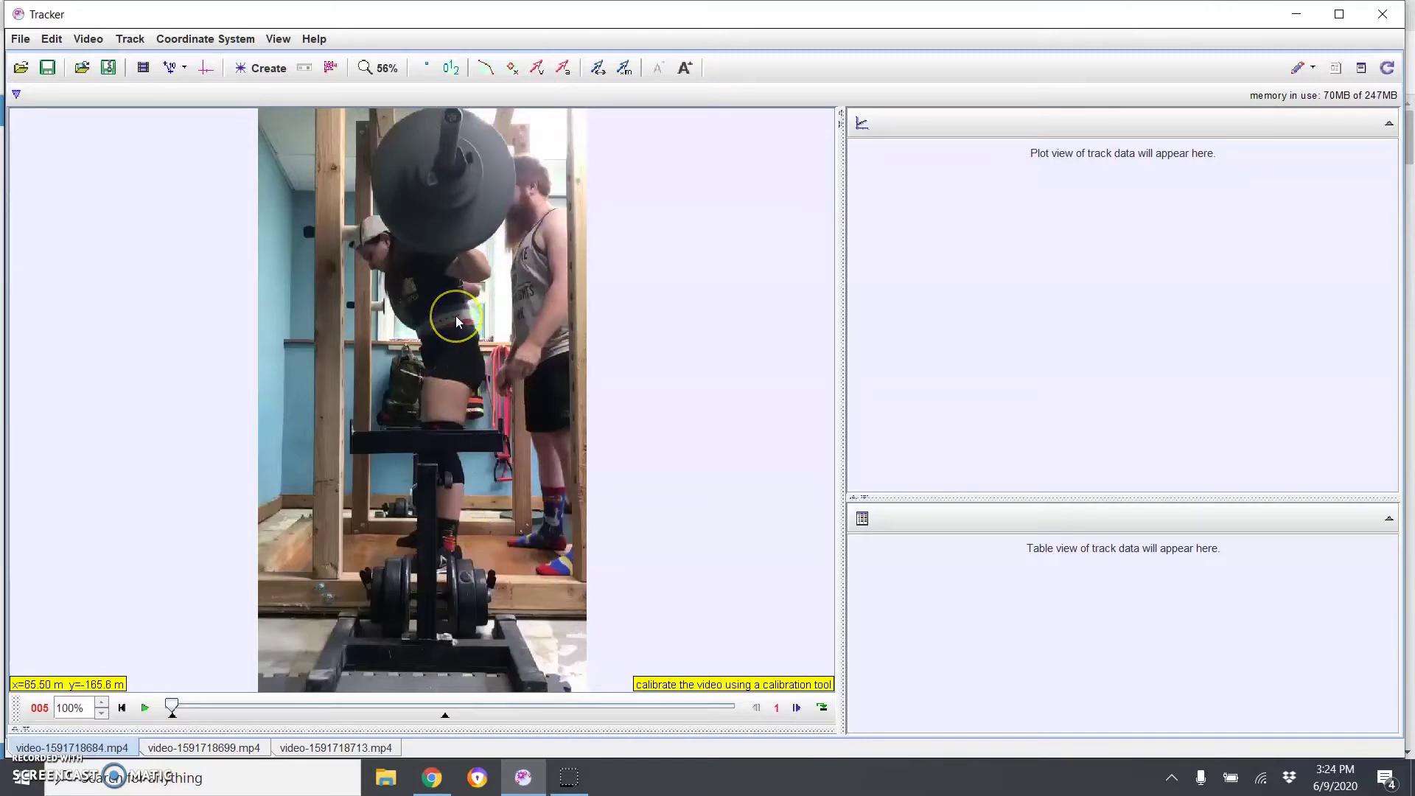
{"action": "left_click", "coordinate": [241, 747]}
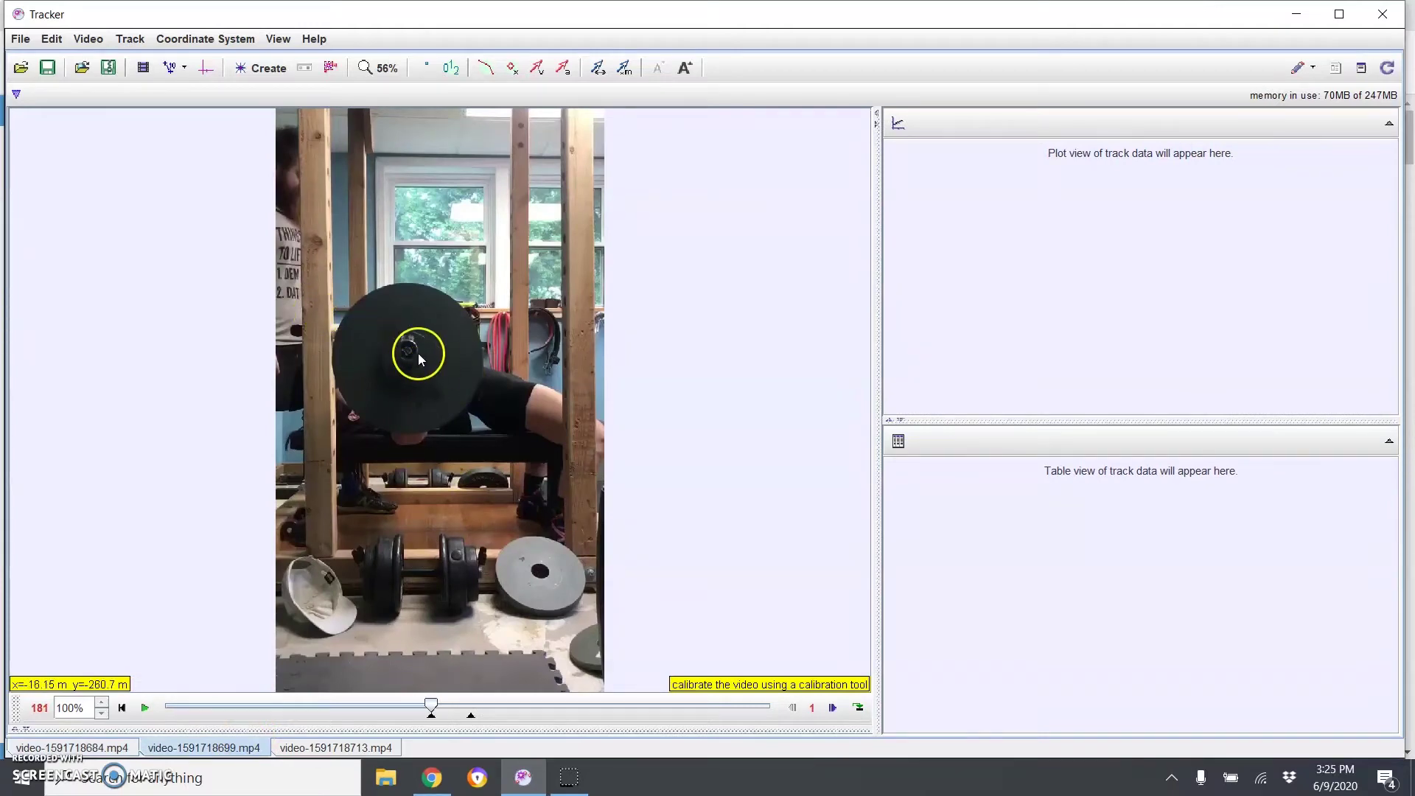
{"action": "left_click", "coordinate": [362, 751]}
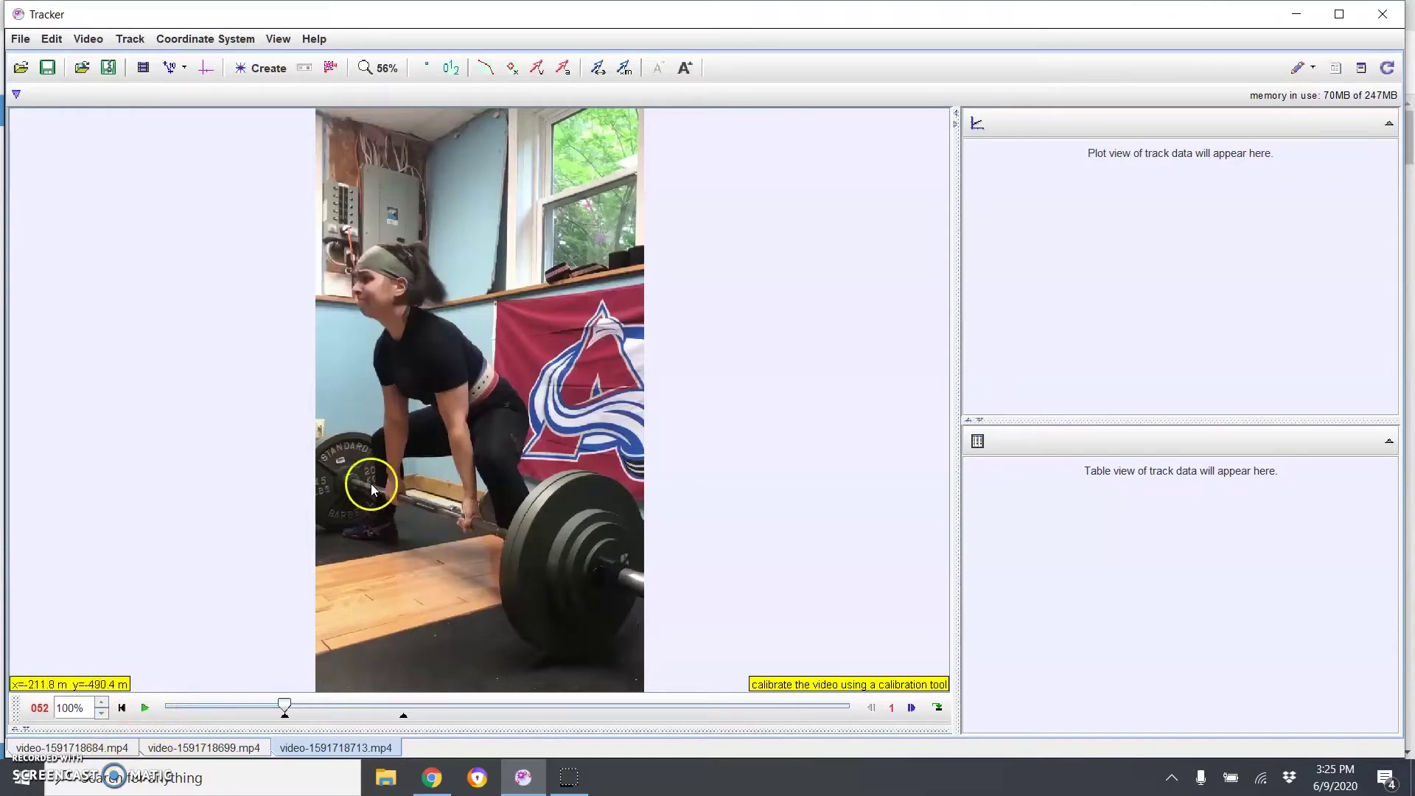
{"action": "left_click", "coordinate": [112, 749]}
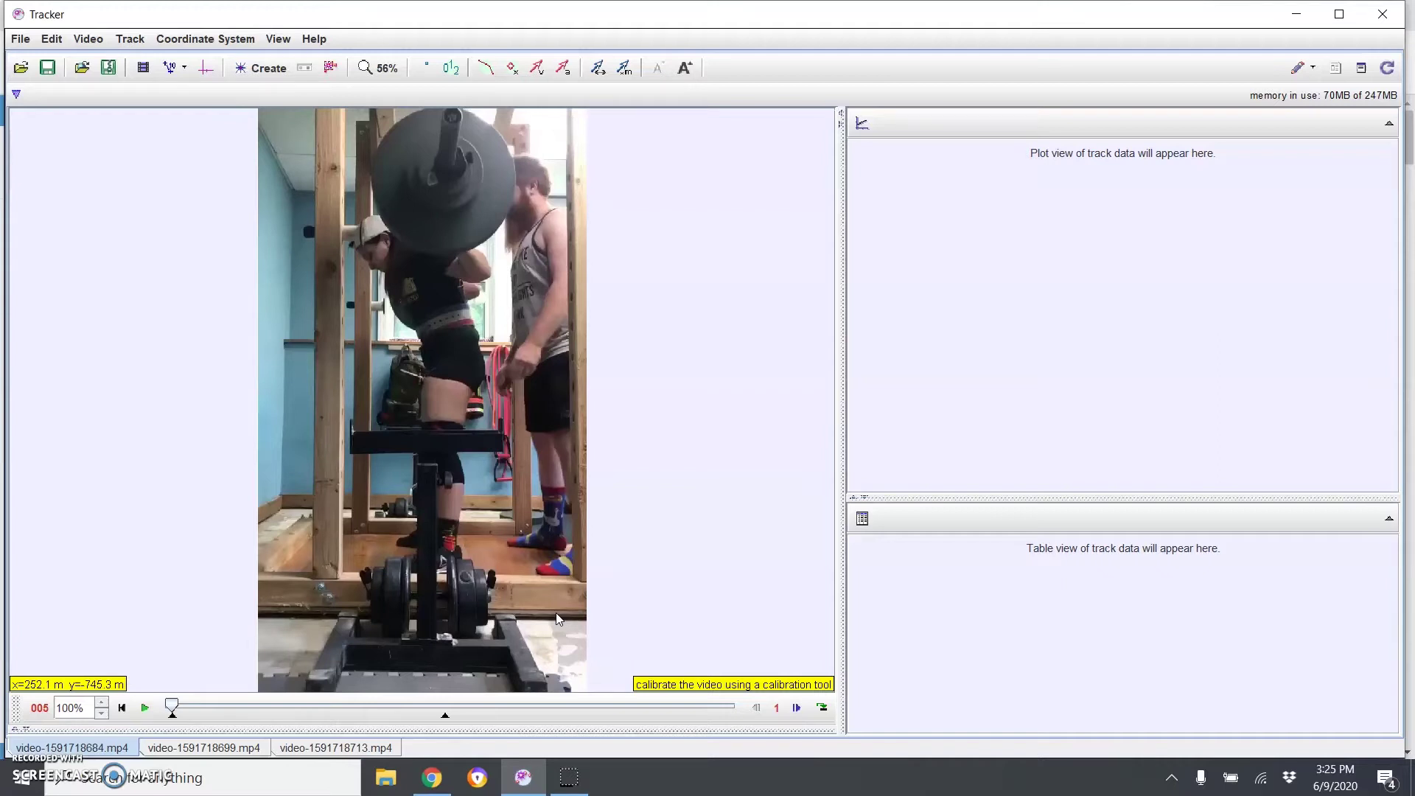
Step: Set the squat clip's start frame to 157, where the barbell is at the bottom of the lift
{"action": "left_click", "coordinate": [175, 726]}
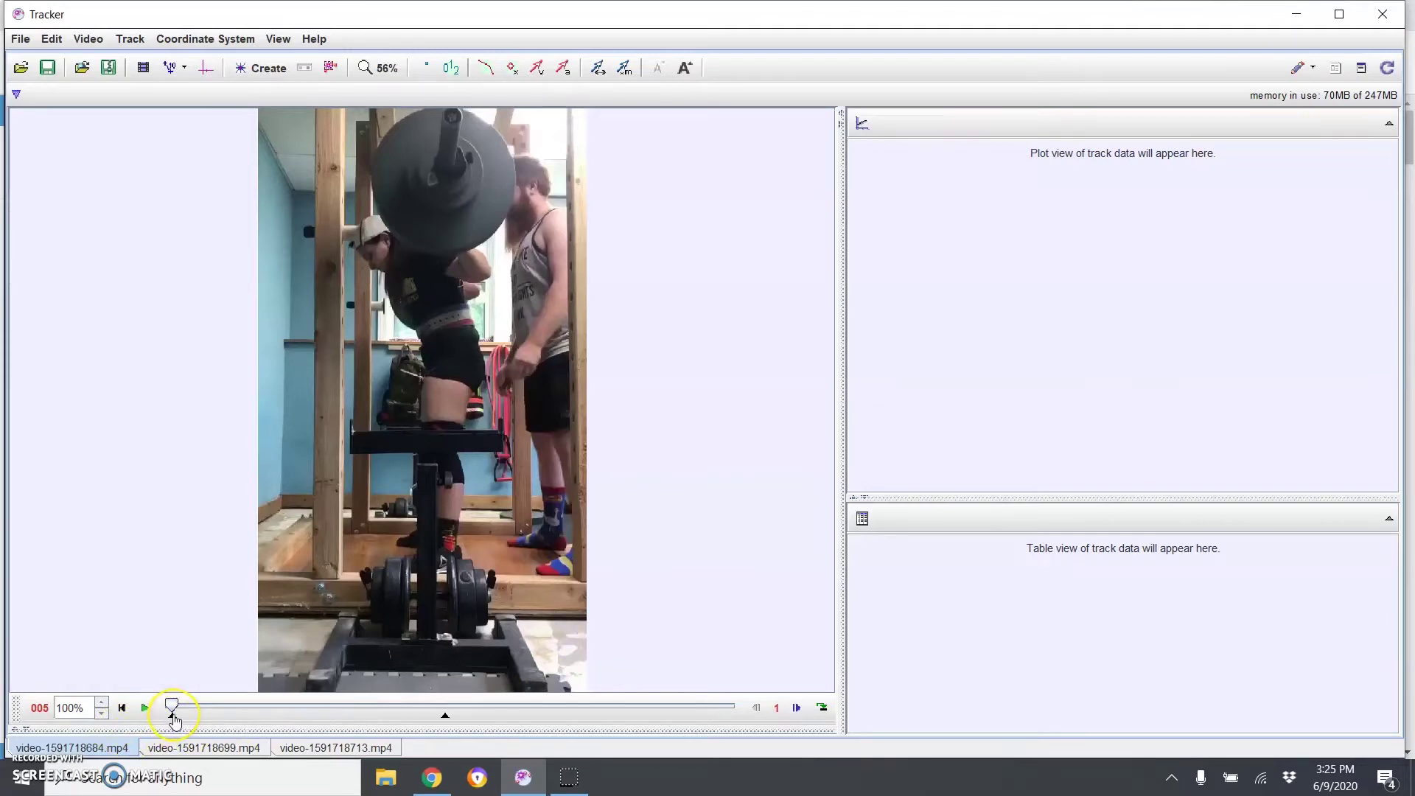
{"action": "left_click_drag", "start_coordinate": [175, 719], "coordinate": [379, 713]}
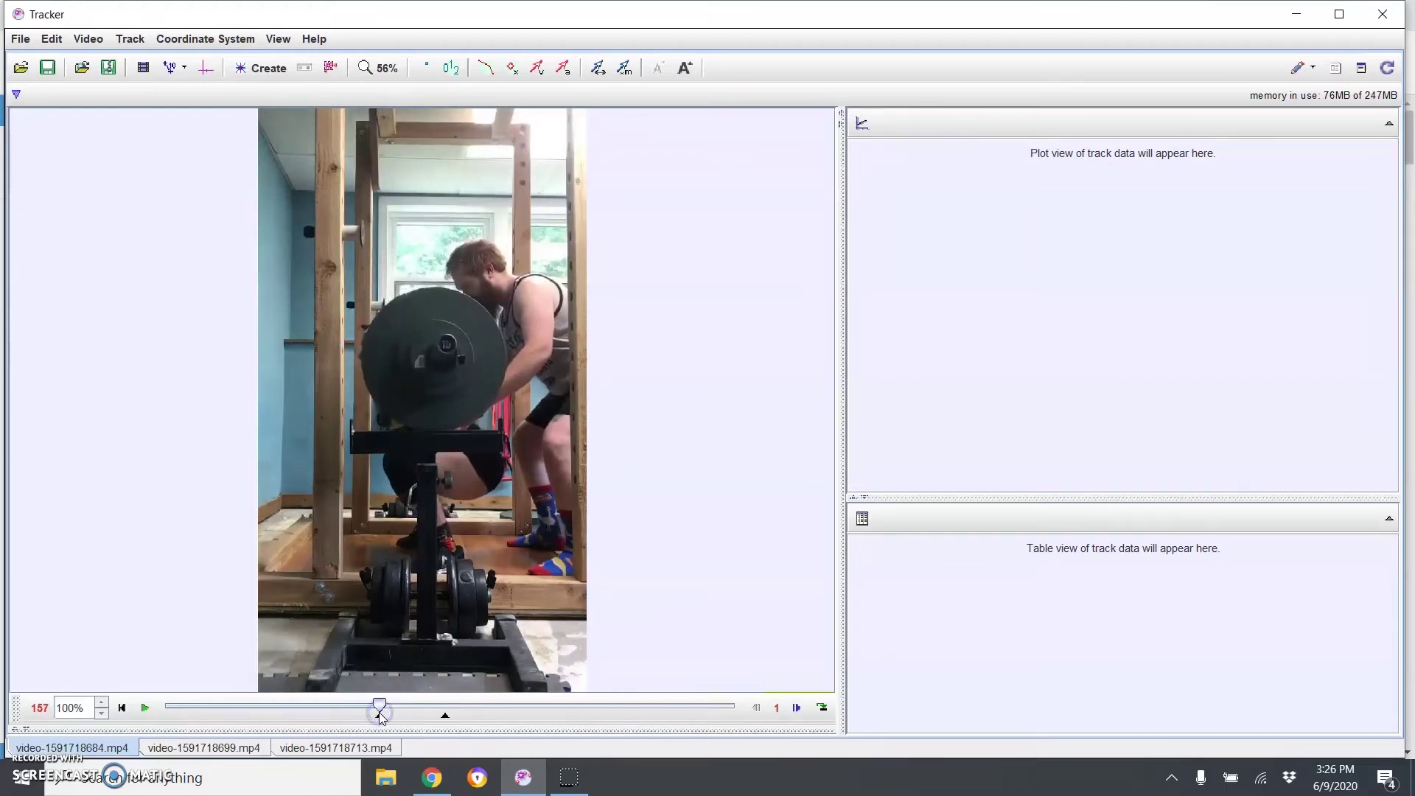
{"action": "mouse_move", "coordinate": [476, 719]}
{"action": "left_mouse_down"}
{"action": "mouse_move", "coordinate": [446, 723]}
{"action": "mouse_move", "coordinate": [436, 656]}
{"action": "mouse_move", "coordinate": [380, 722]}
{"action": "mouse_move", "coordinate": [450, 723]}
{"action": "mouse_move", "coordinate": [379, 710]}
{"action": "mouse_move", "coordinate": [435, 714]}
{"action": "left_mouse_up"}
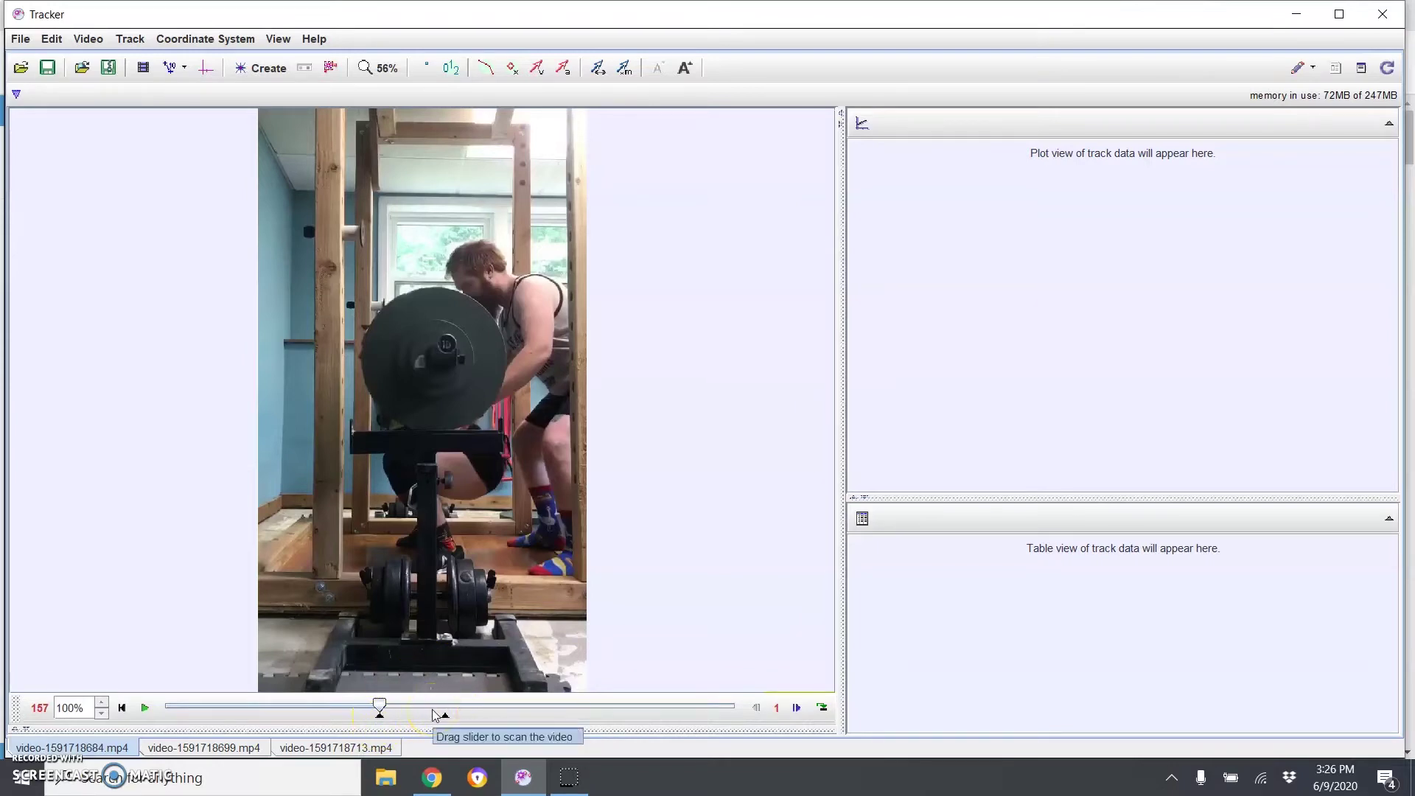
{"action": "left_click", "coordinate": [122, 709]}
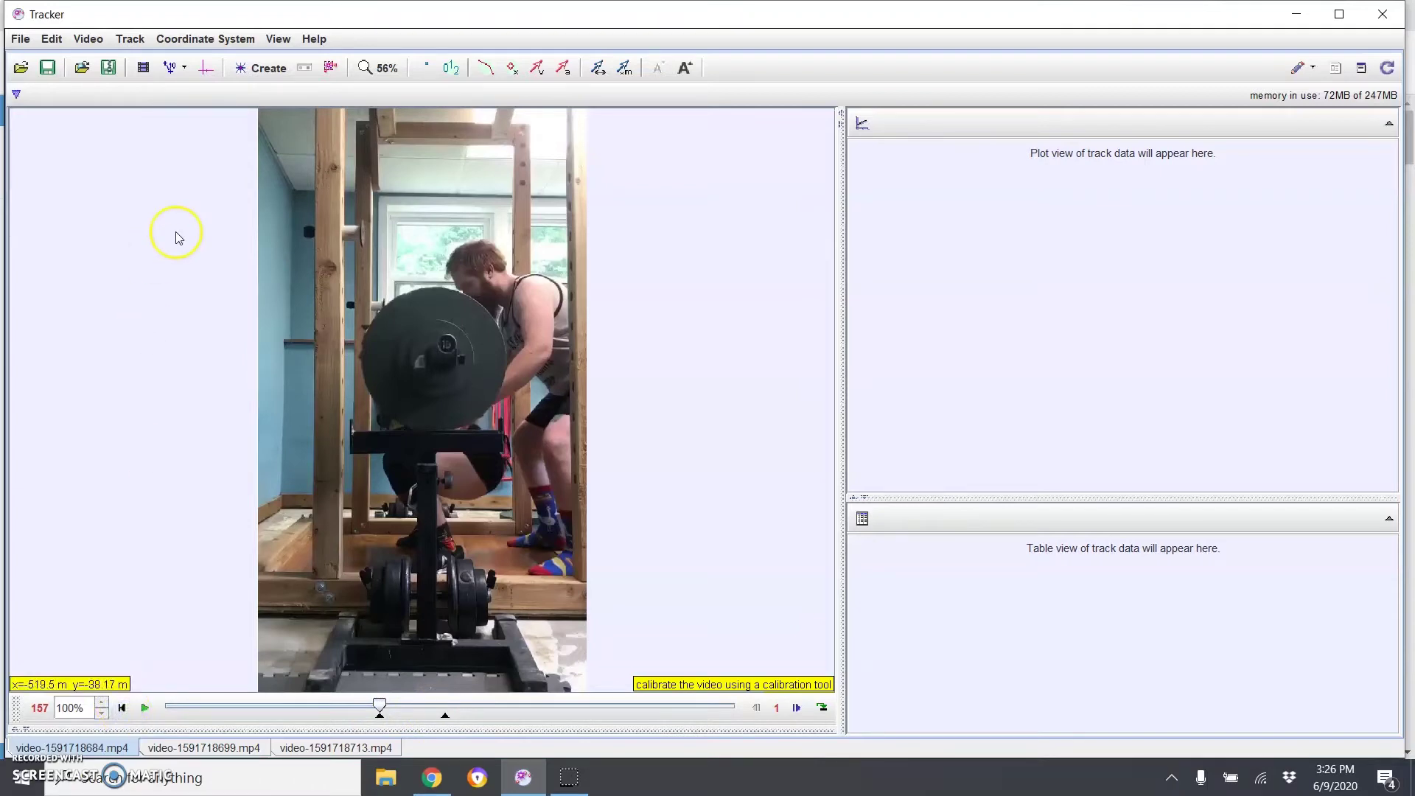
Step: Create a point mass track for the barbell and open the Autotracker for it
{"action": "left_click", "coordinate": [266, 68]}
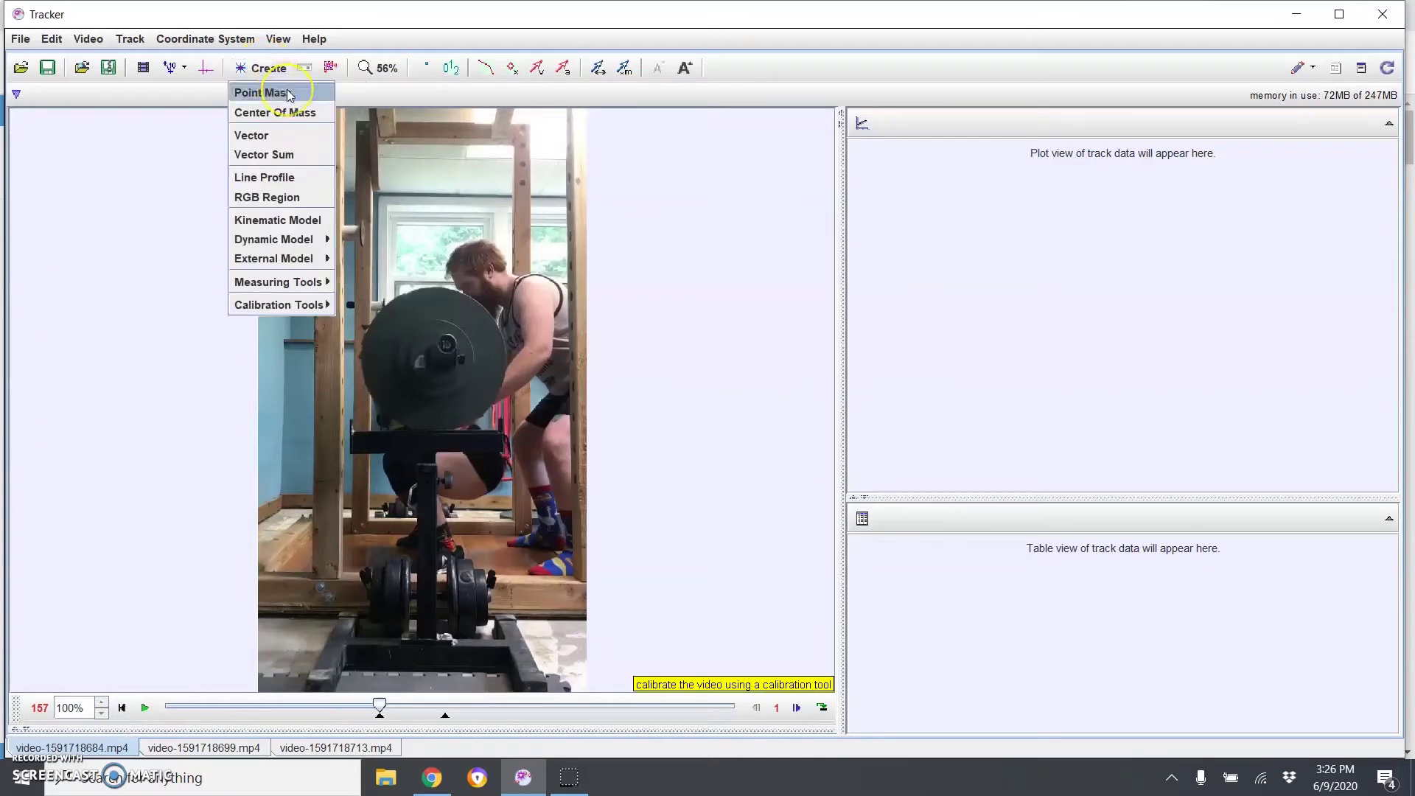
{"action": "left_click", "coordinate": [286, 93]}
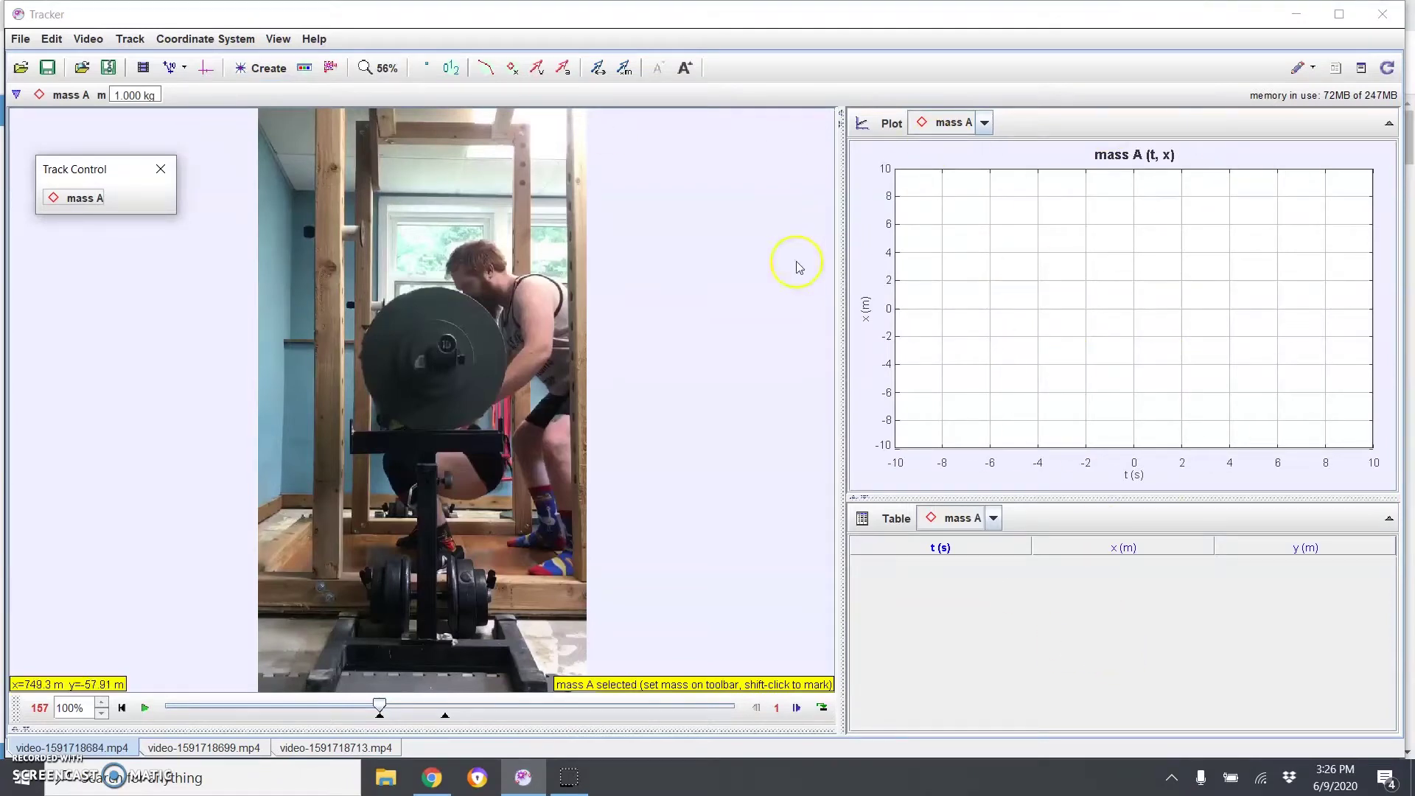
{"action": "left_click", "coordinate": [92, 201]}
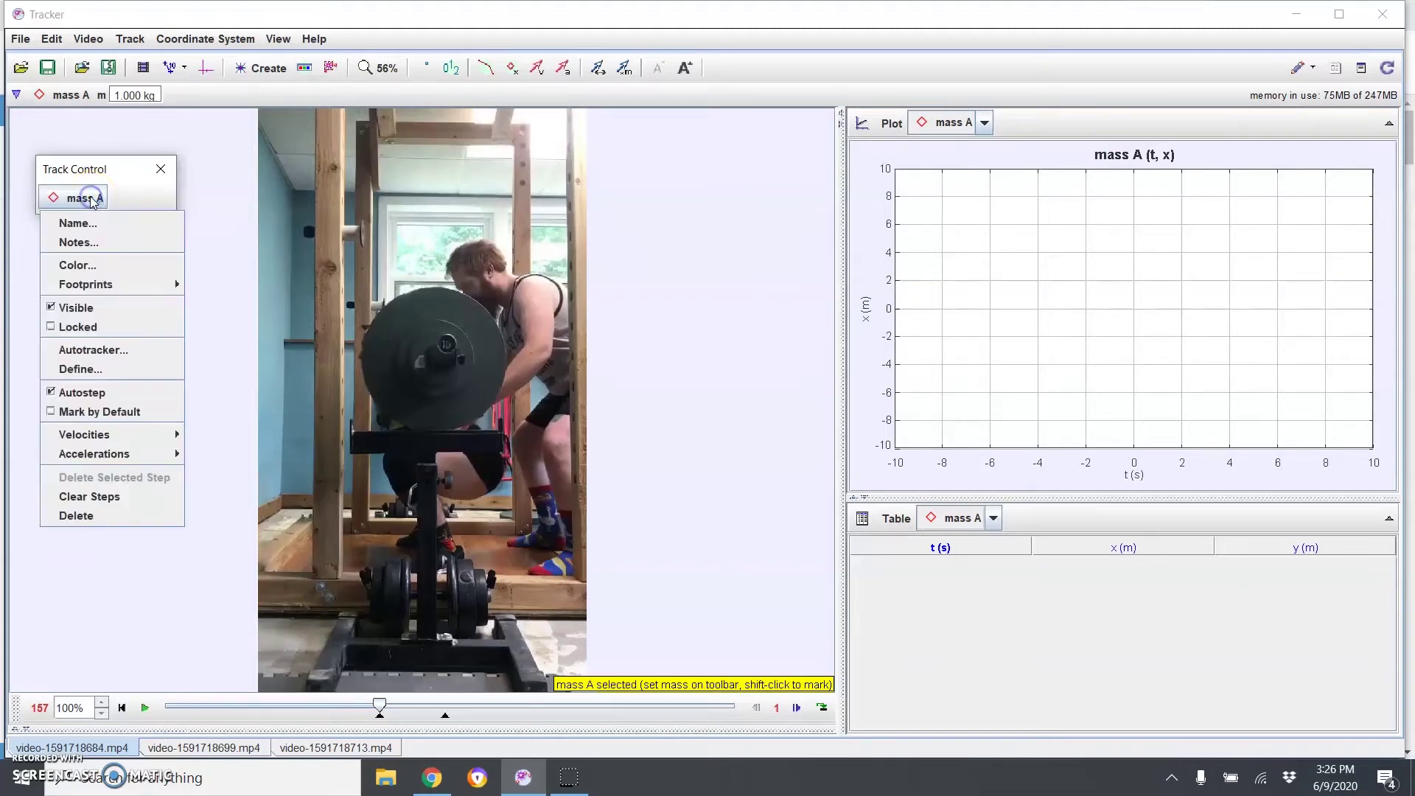
{"action": "left_click", "coordinate": [94, 351]}
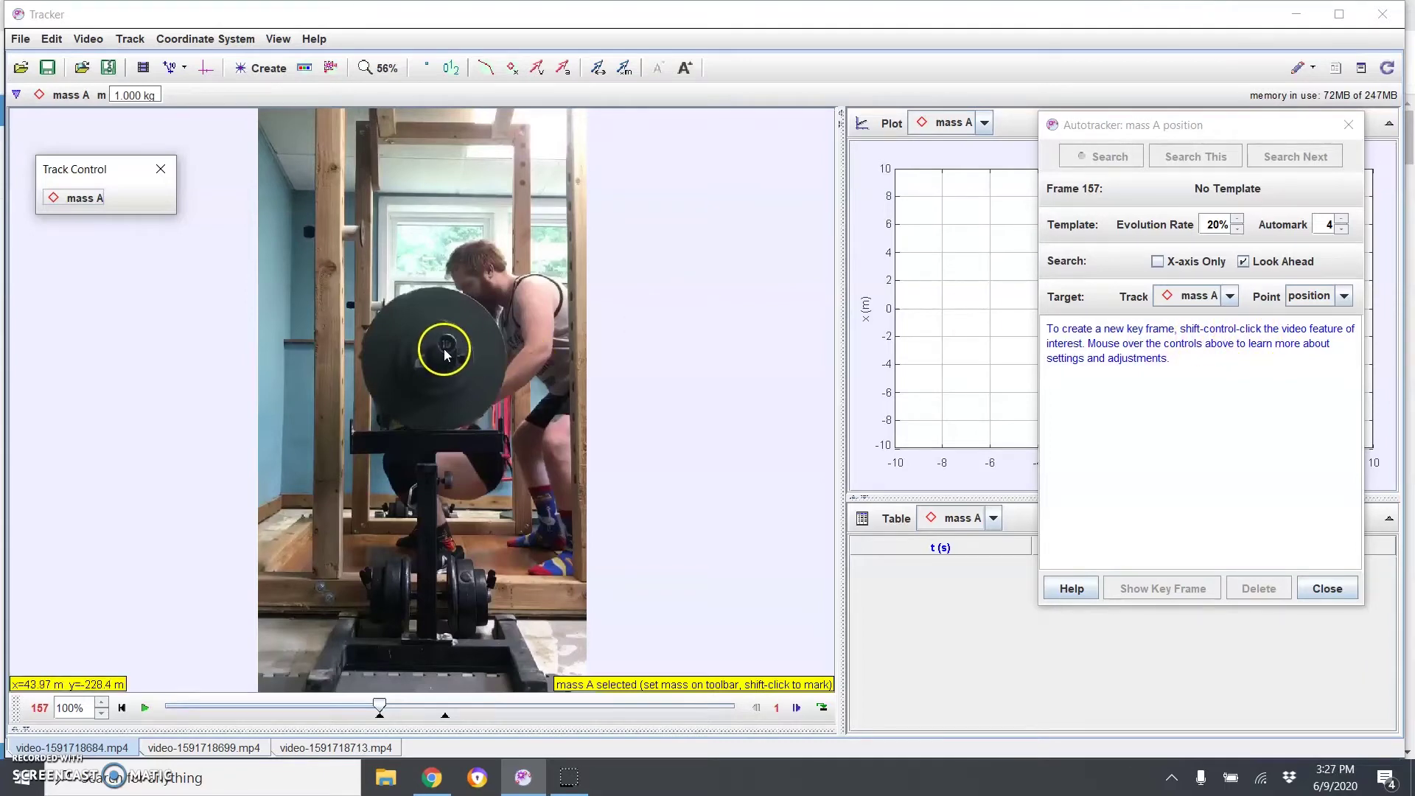
Step: Mark the barbell's end as the autotracking key frame at frame 157 and track it through frame 205
{"action": "key", "text": "shift"}
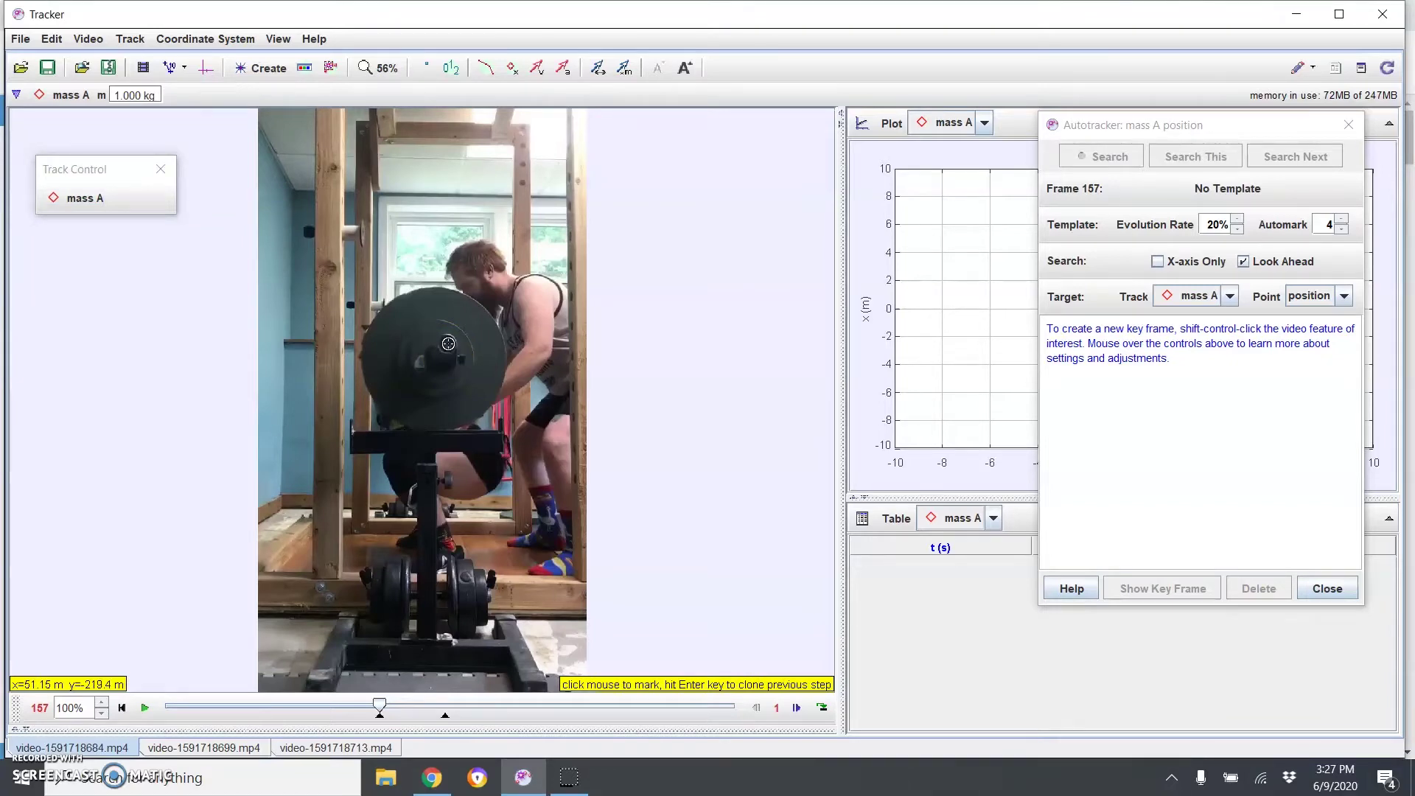
{"action": "left_click", "coordinate": [447, 344], "text": "ctrl+shift"}
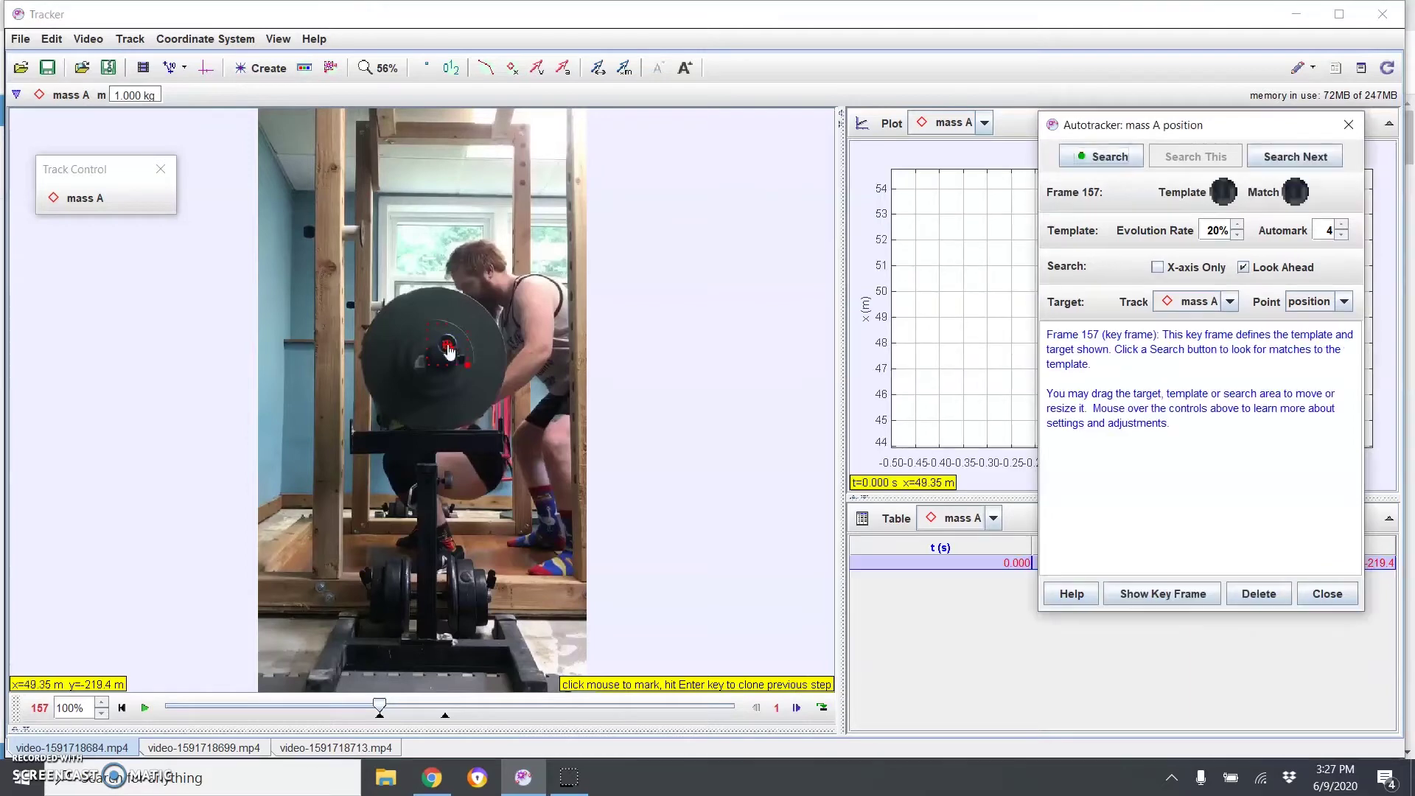
{"action": "mouse_move", "coordinate": [1228, 193]}
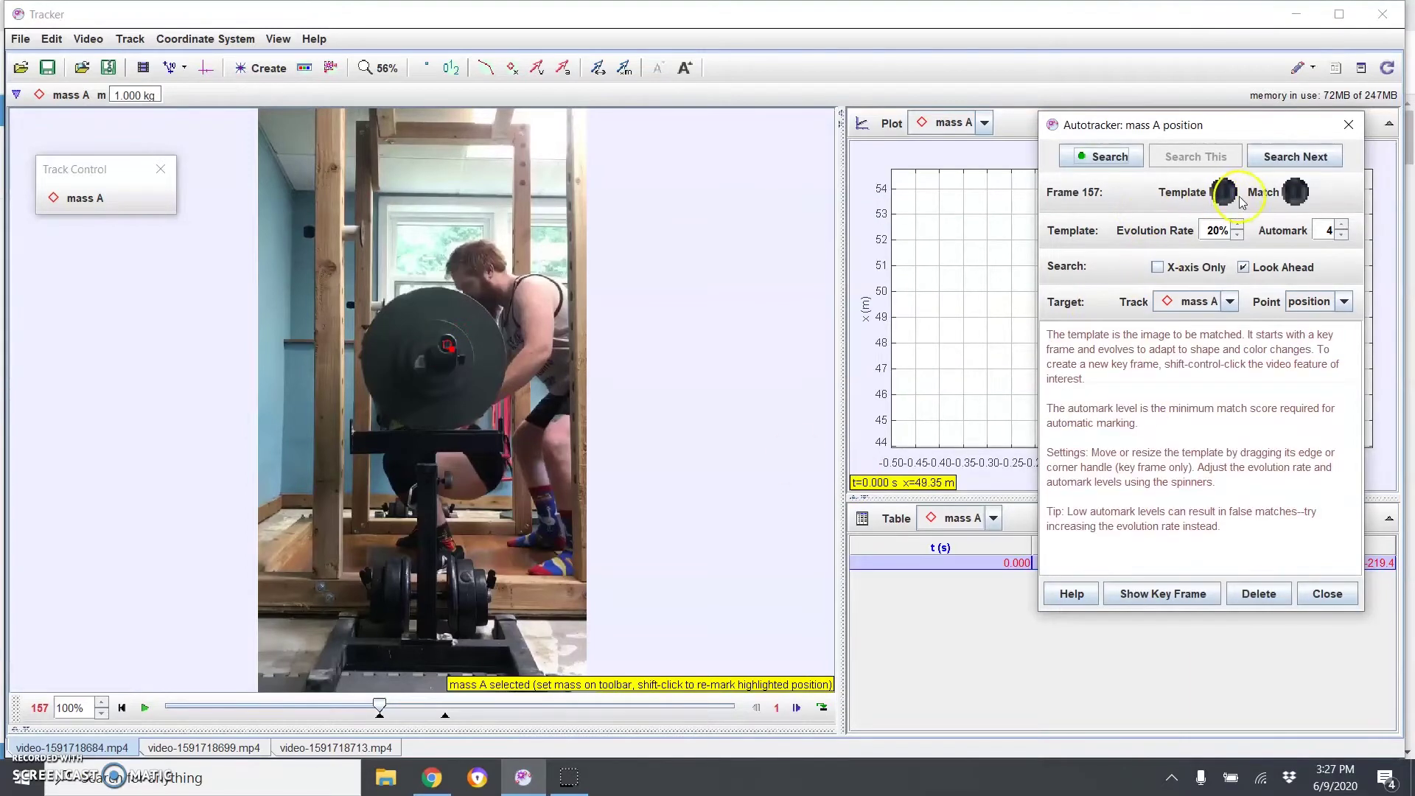
{"action": "left_click", "coordinate": [1120, 159]}
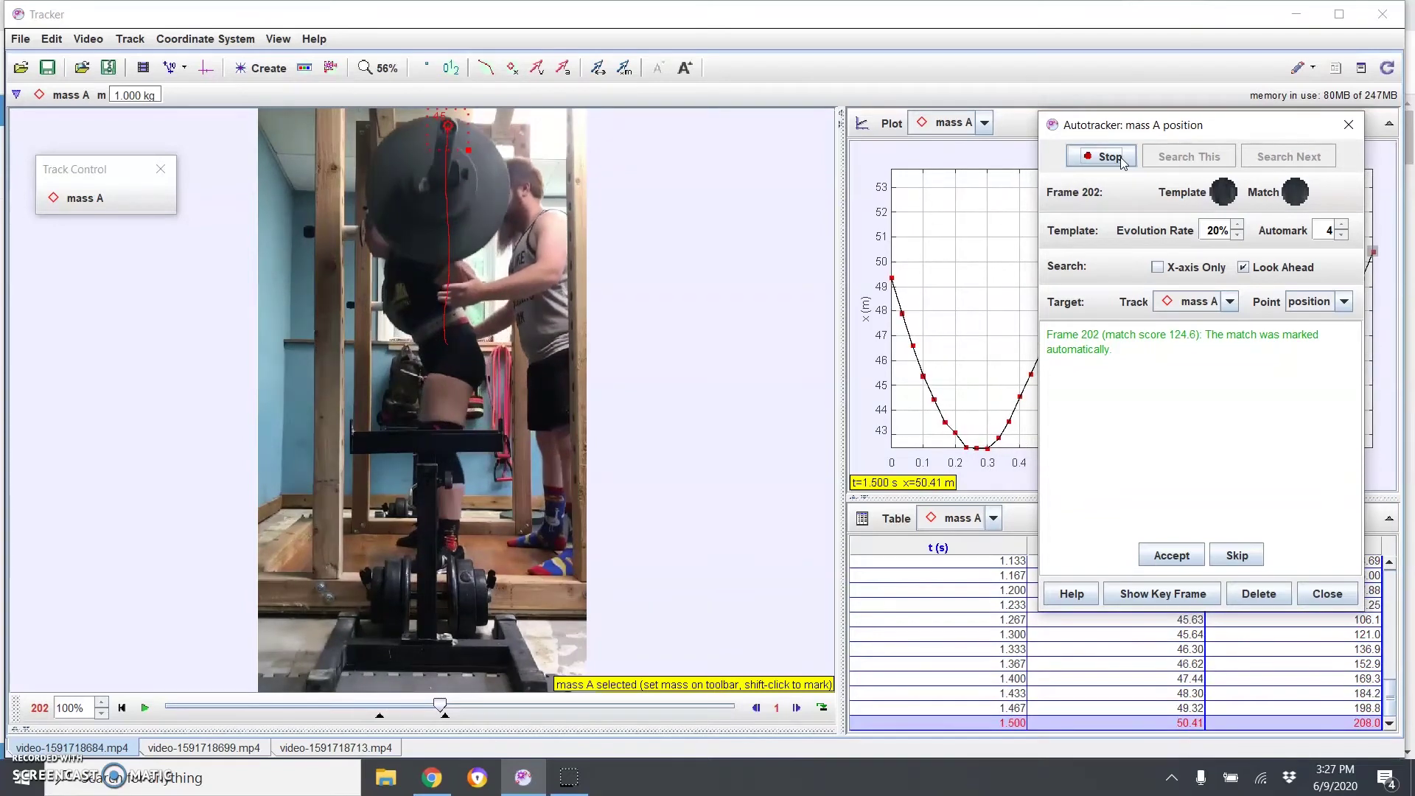
{"action": "left_click", "coordinate": [1121, 158]}
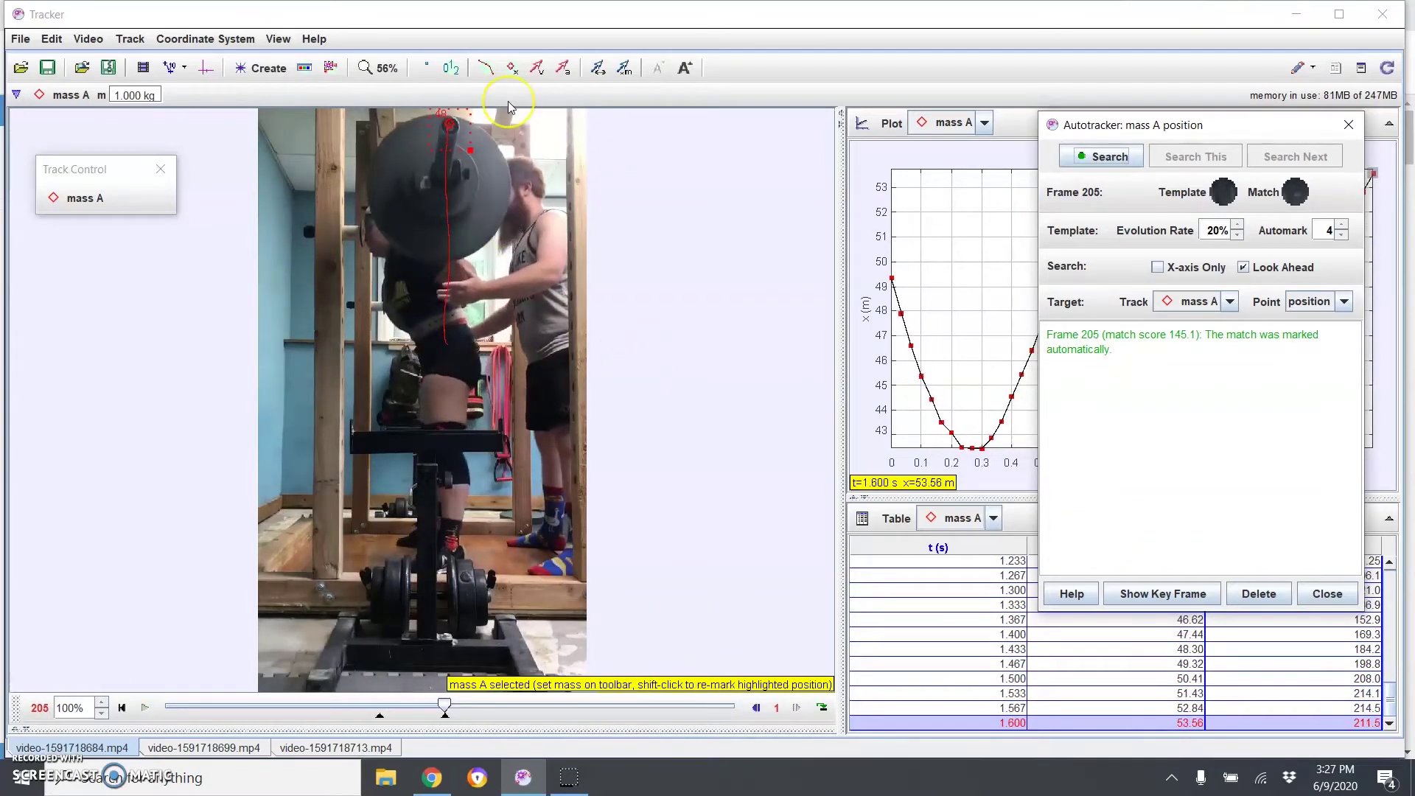
Step: Set the track's trail display to All steps
{"action": "left_click", "coordinate": [426, 66]}
{"action": "left_click", "coordinate": [449, 131]}
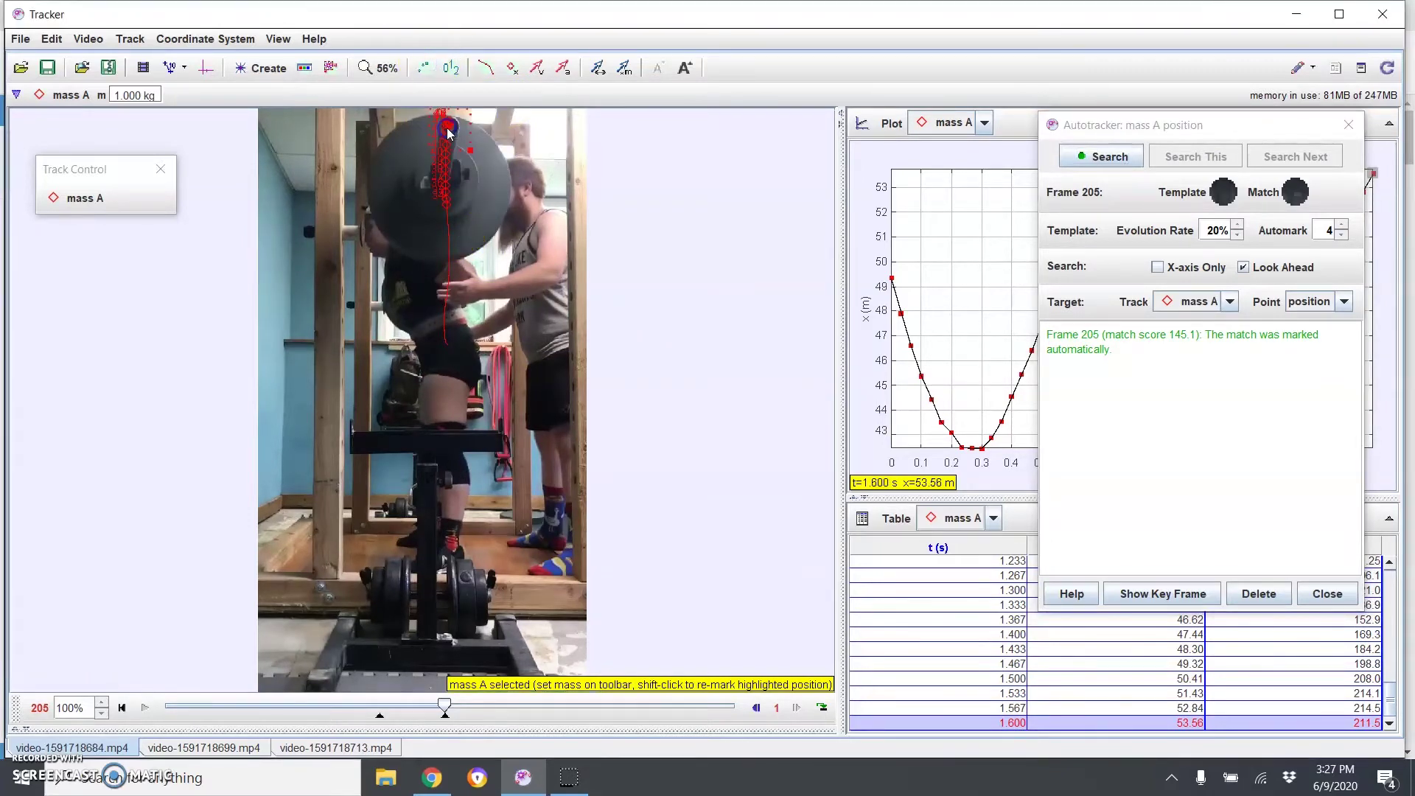
{"action": "left_click", "coordinate": [428, 67]}
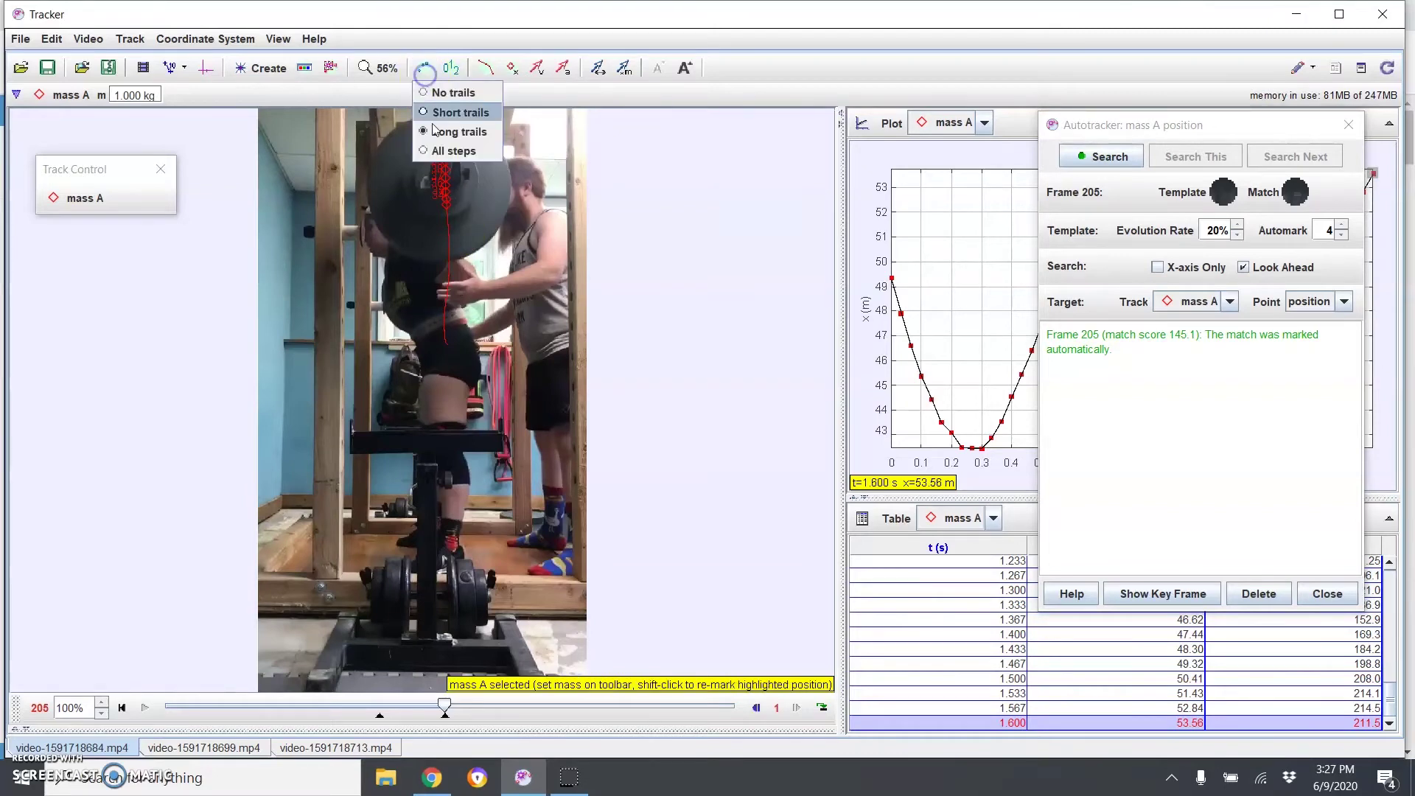
{"action": "left_click", "coordinate": [460, 151]}
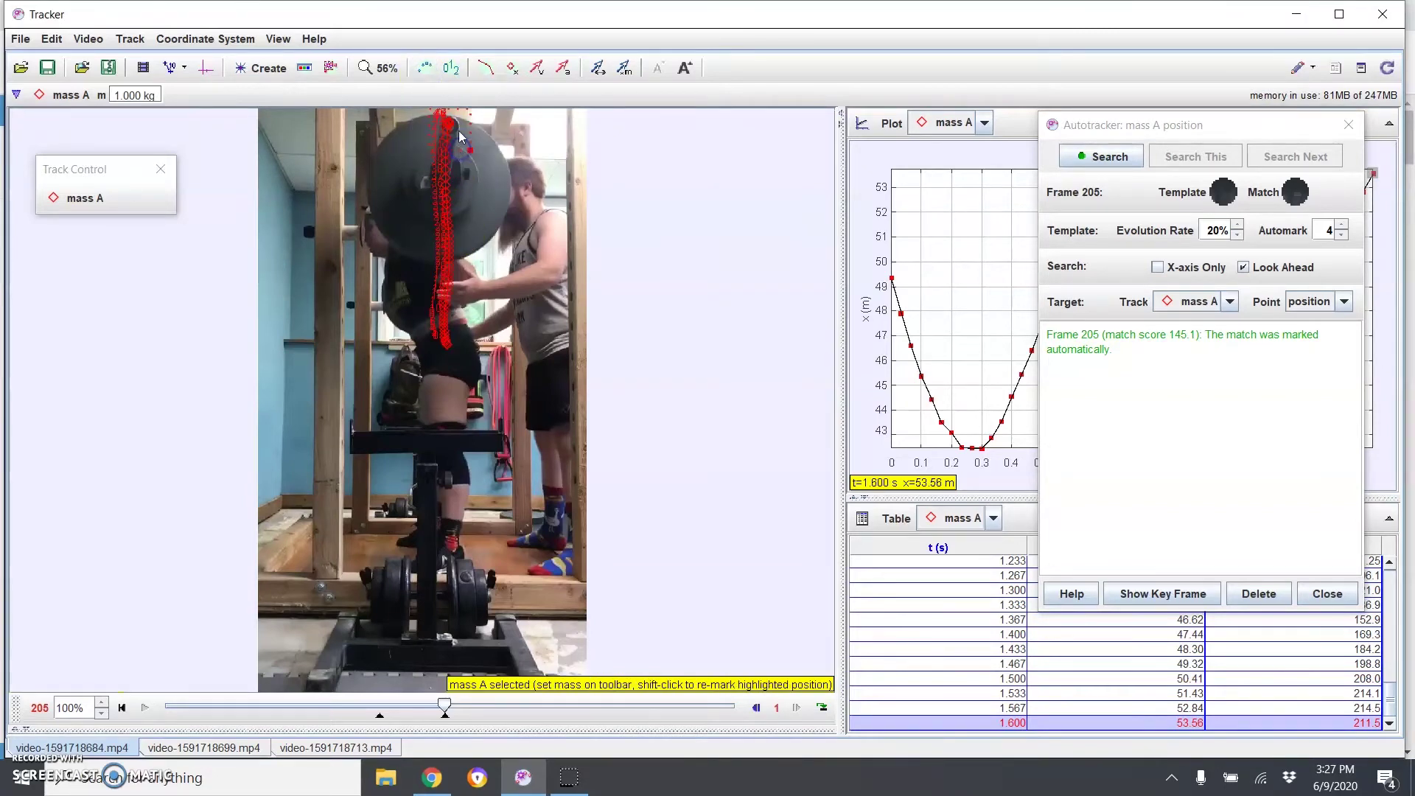
Step: Hide the step labels and the position markers along the barbell's path
{"action": "left_click", "coordinate": [452, 68]}
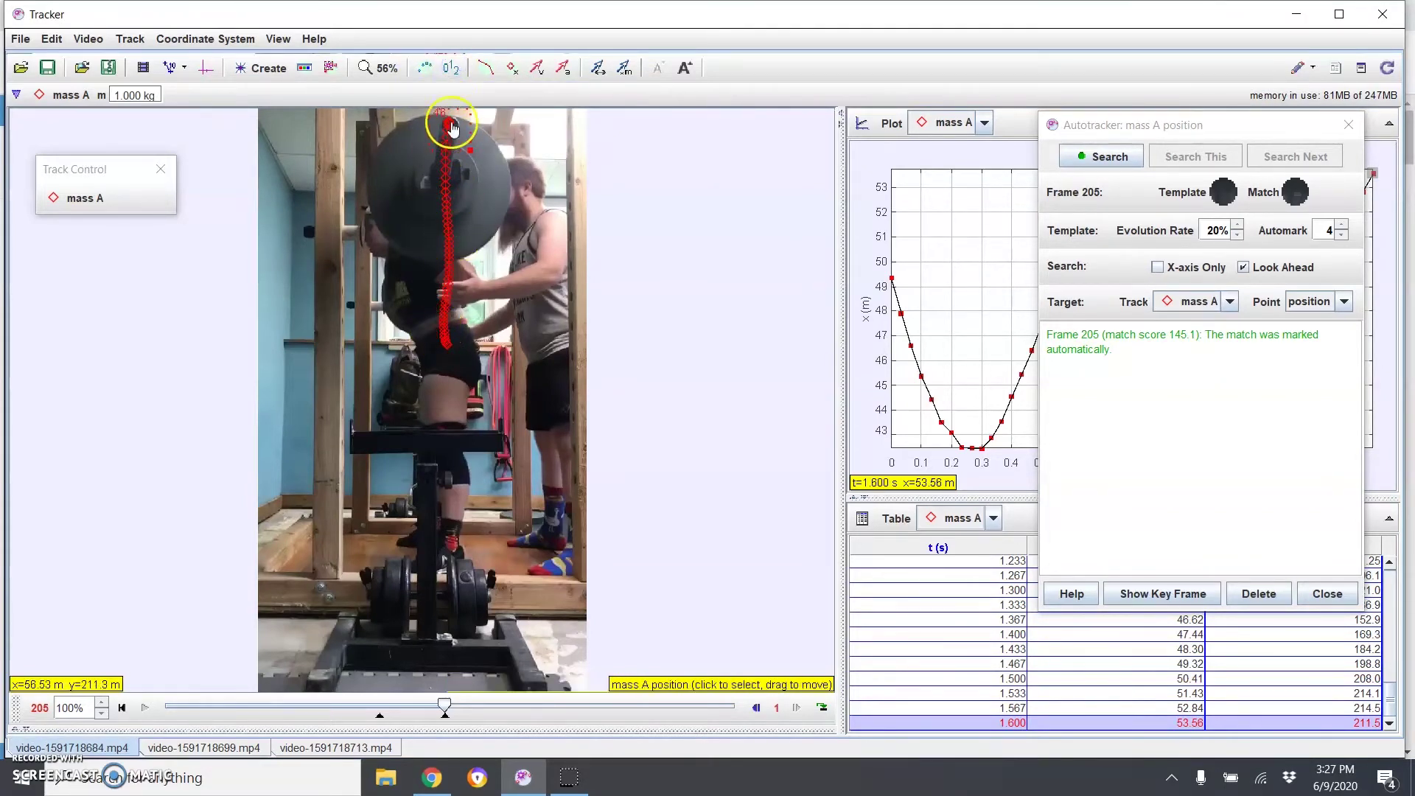
{"action": "left_click", "coordinate": [512, 69]}
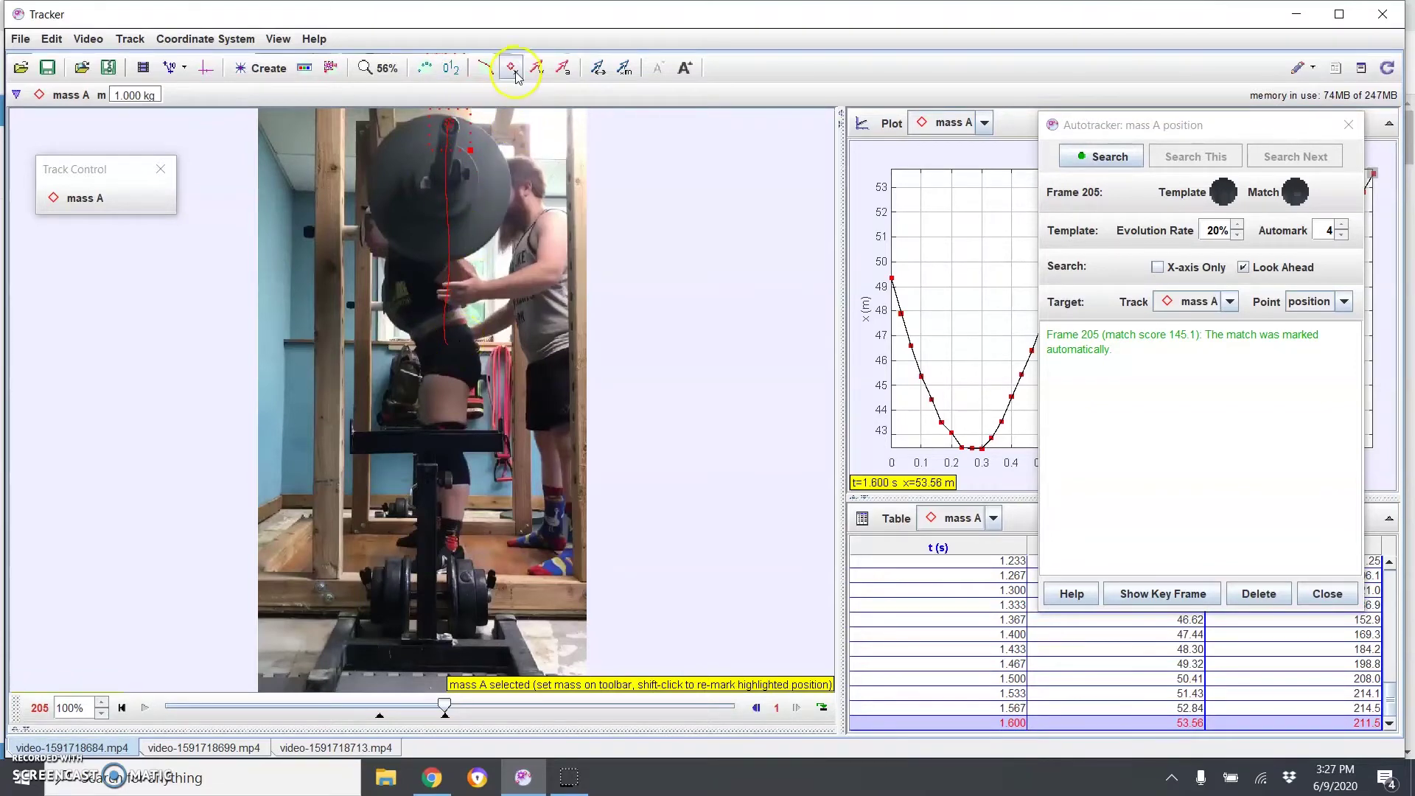
{"action": "left_click", "coordinate": [513, 69]}
{"action": "left_click", "coordinate": [514, 68]}
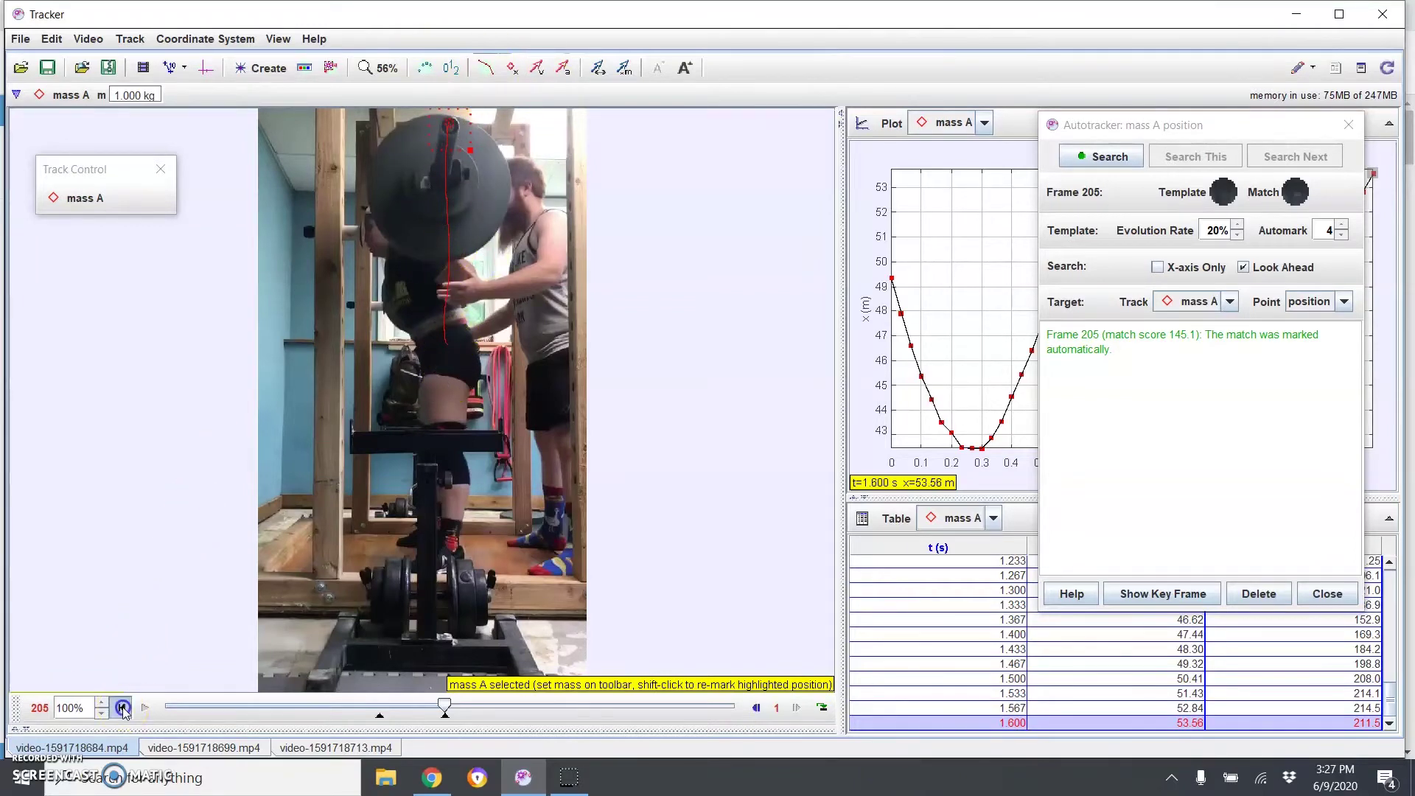
Step: Play the tracked squat clip from its start frame
{"action": "left_click", "coordinate": [121, 707]}
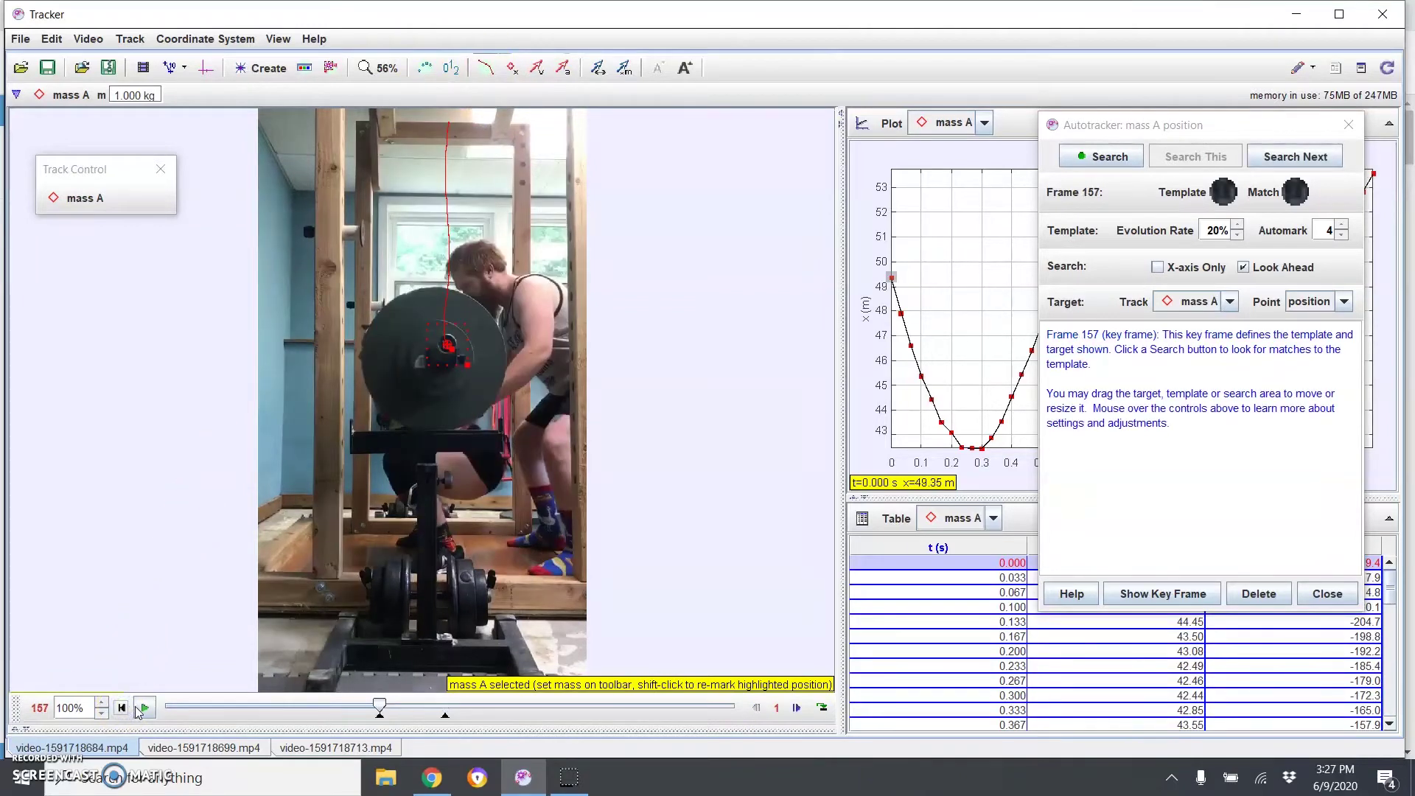
{"action": "left_click", "coordinate": [143, 708]}
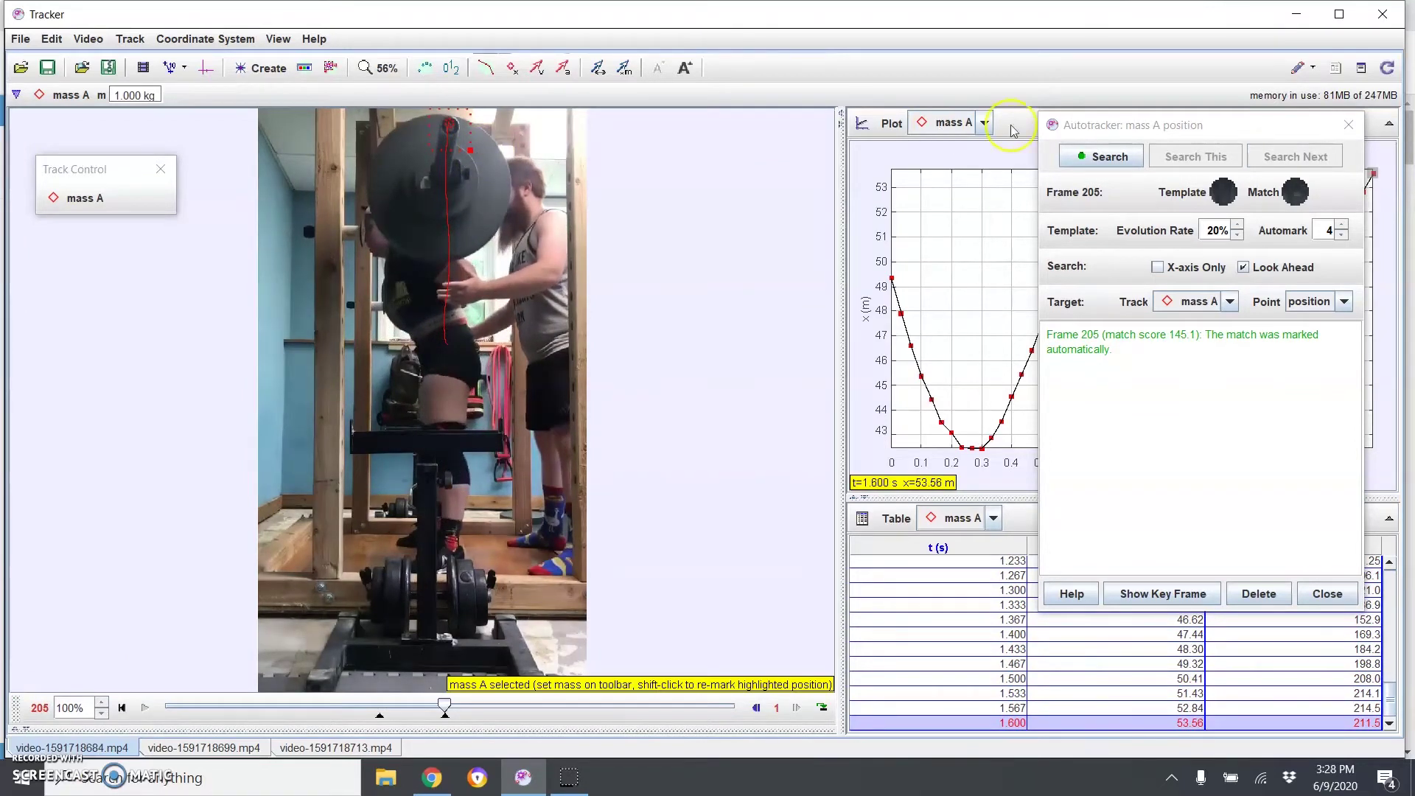
Step: Close the Autotracker and plot mass A's acceleration y-component against time in a widened plot view
{"action": "left_click", "coordinate": [1331, 594]}
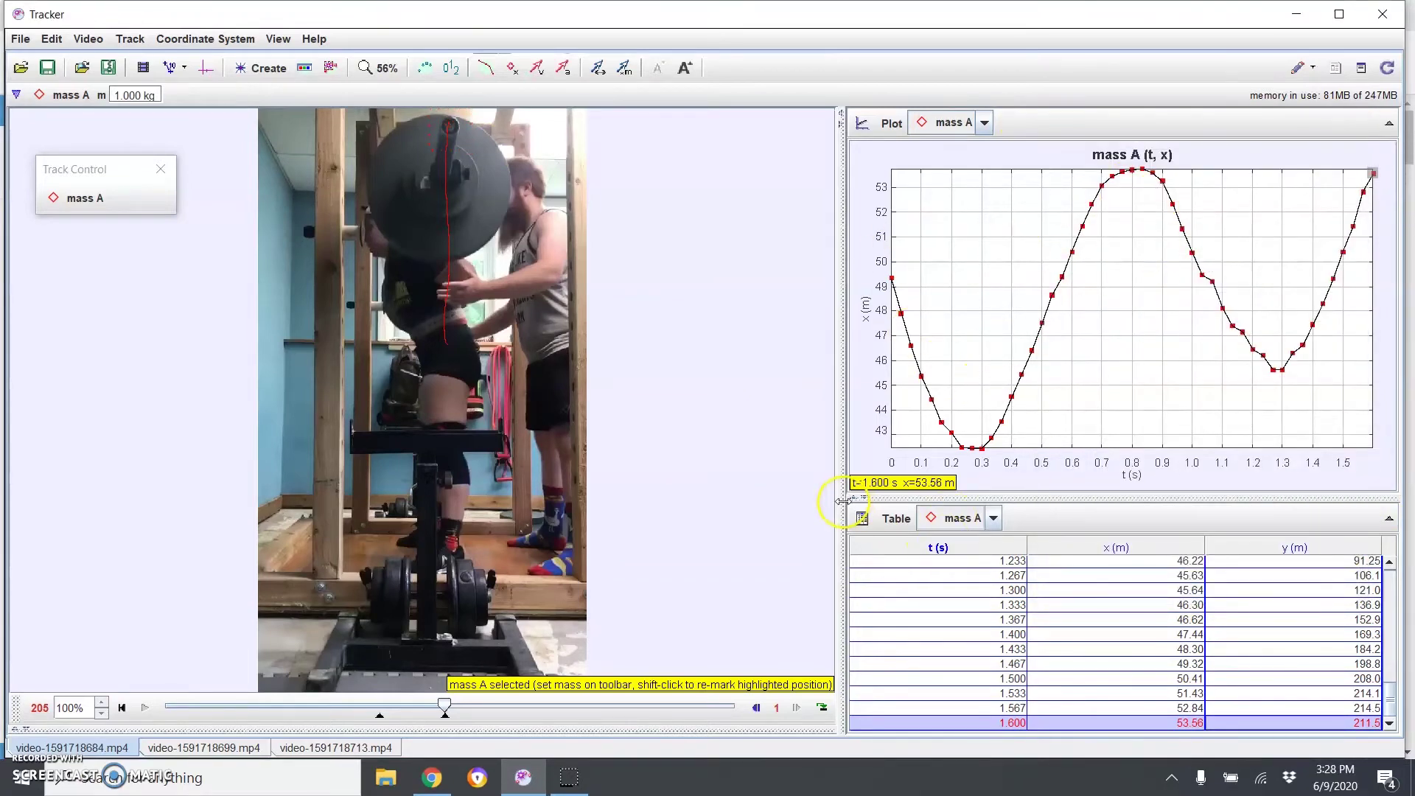
{"action": "left_click_drag", "start_coordinate": [841, 496], "coordinate": [735, 497]}
{"action": "left_click", "coordinate": [763, 327]}
{"action": "left_click", "coordinate": [763, 327]}
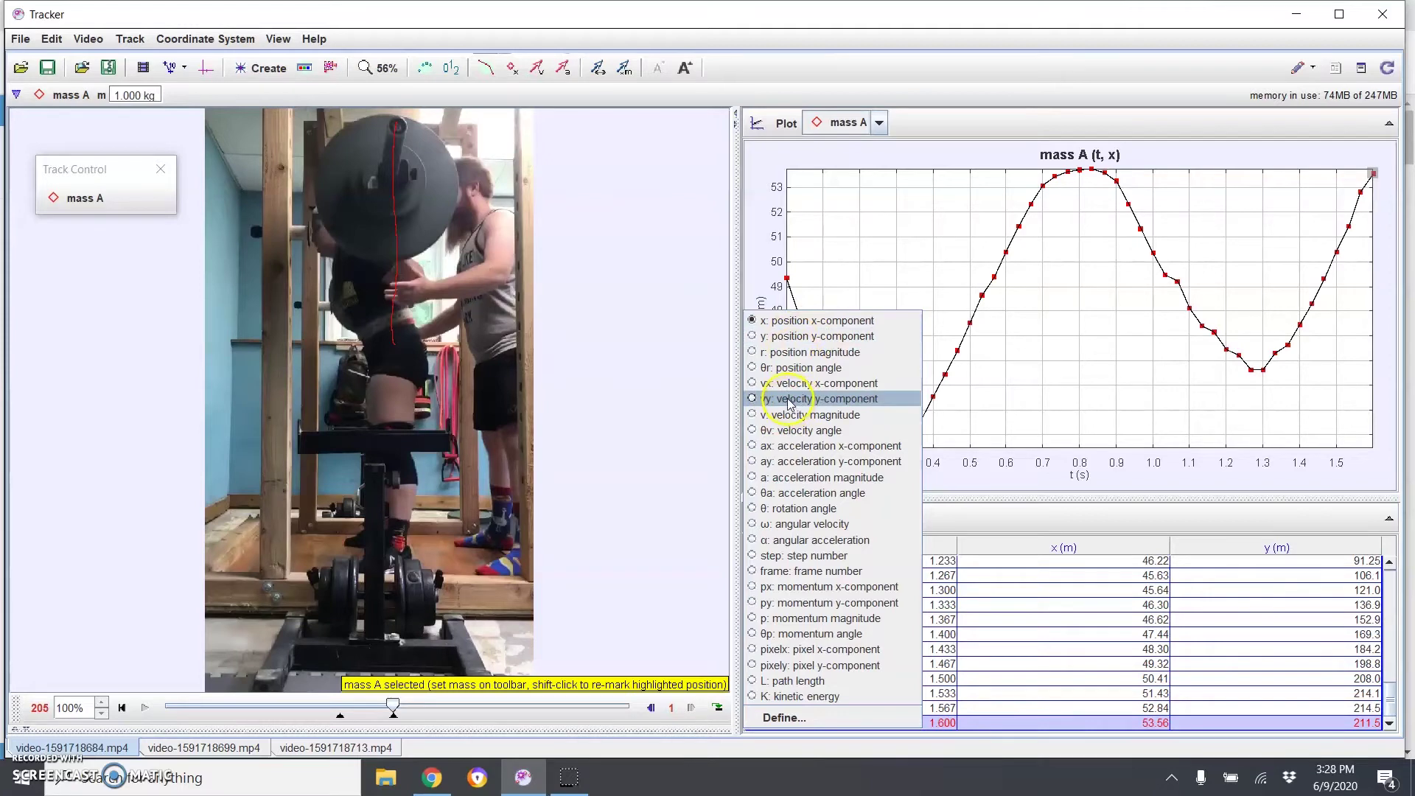
{"action": "left_click", "coordinate": [817, 462]}
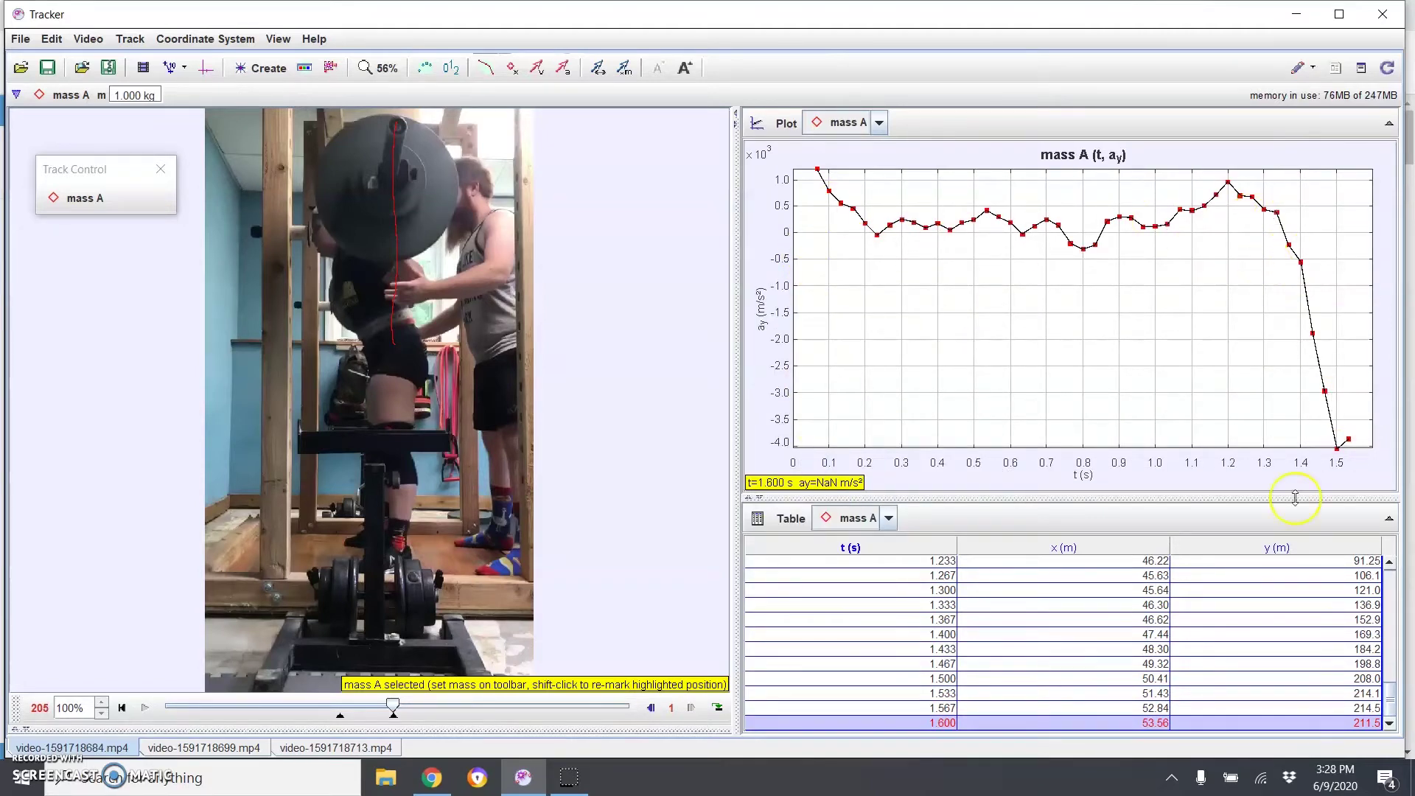
Step: Select the lowest data point on the acceleration plot, at t = 1.500 s
{"action": "mouse_move", "coordinate": [1336, 454]}
{"action": "left_click", "coordinate": [1338, 449]}
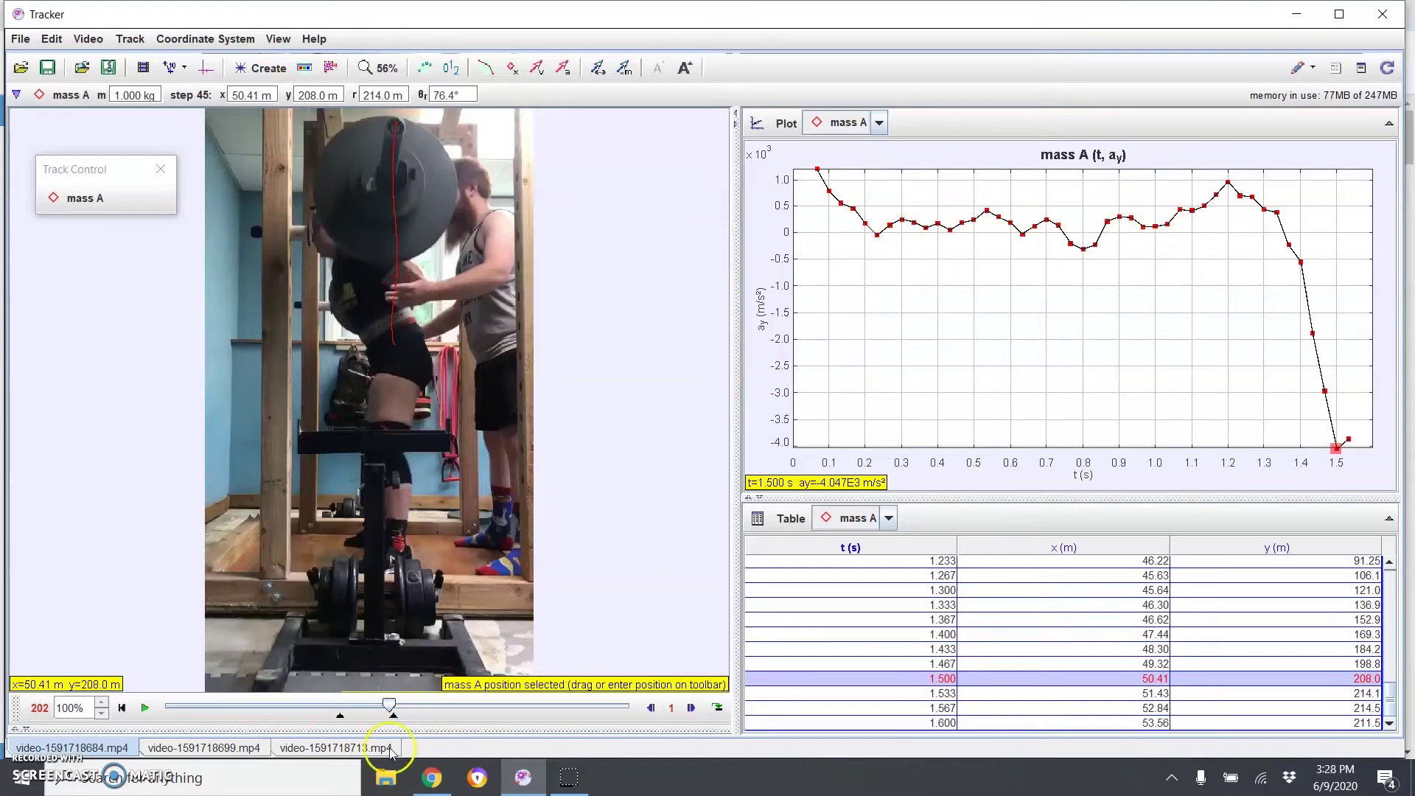
Step: Trim the end of the squat clip to frame 199
{"action": "left_click_drag", "start_coordinate": [395, 721], "coordinate": [387, 719]}
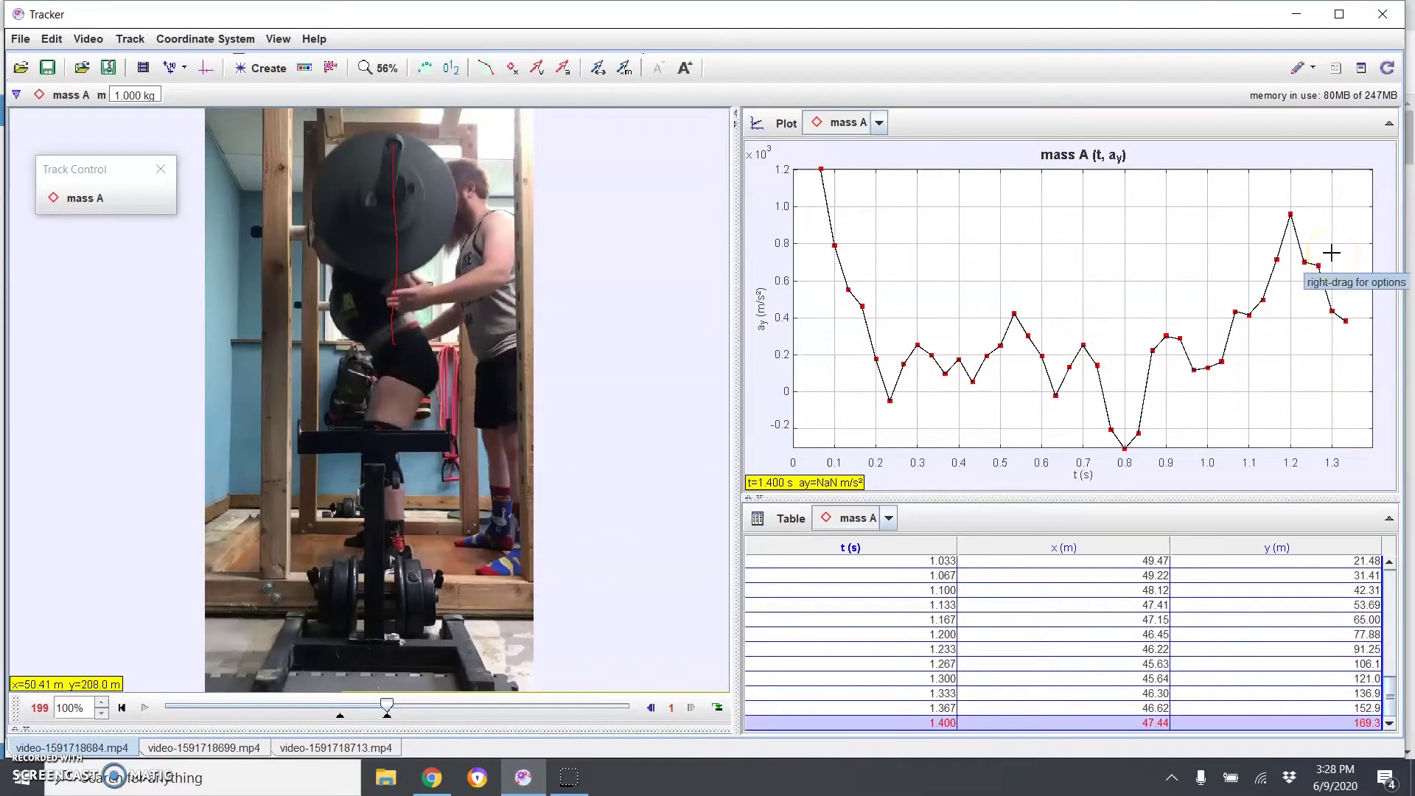
{"action": "left_click", "coordinate": [1268, 265]}
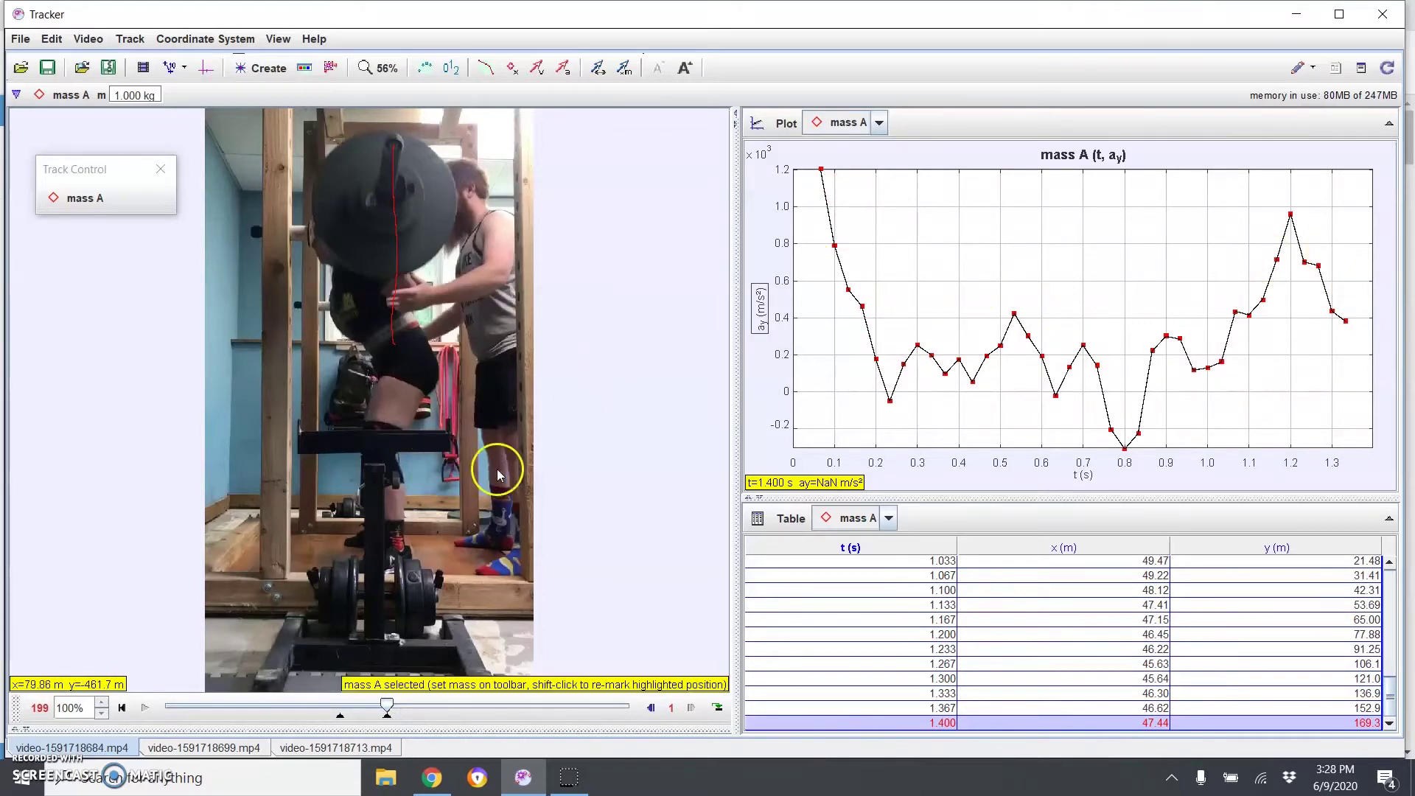
Step: Compare the lifter's position at the acceleration plot's dips at t = 0.233 s and t = 0.800 s
{"action": "left_click", "coordinate": [1126, 448]}
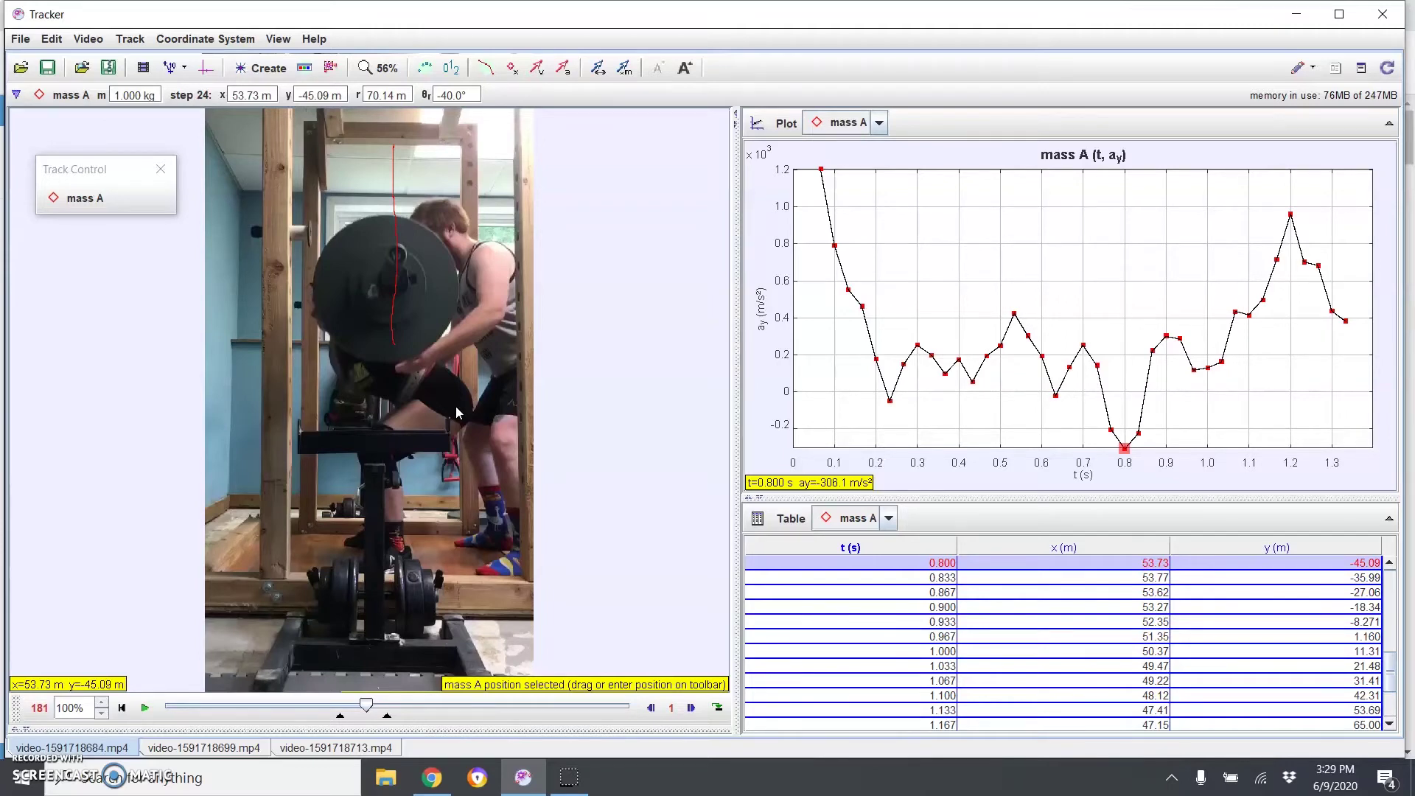
{"action": "left_click", "coordinate": [1127, 464]}
{"action": "left_click", "coordinate": [891, 402]}
{"action": "left_click", "coordinate": [386, 459]}
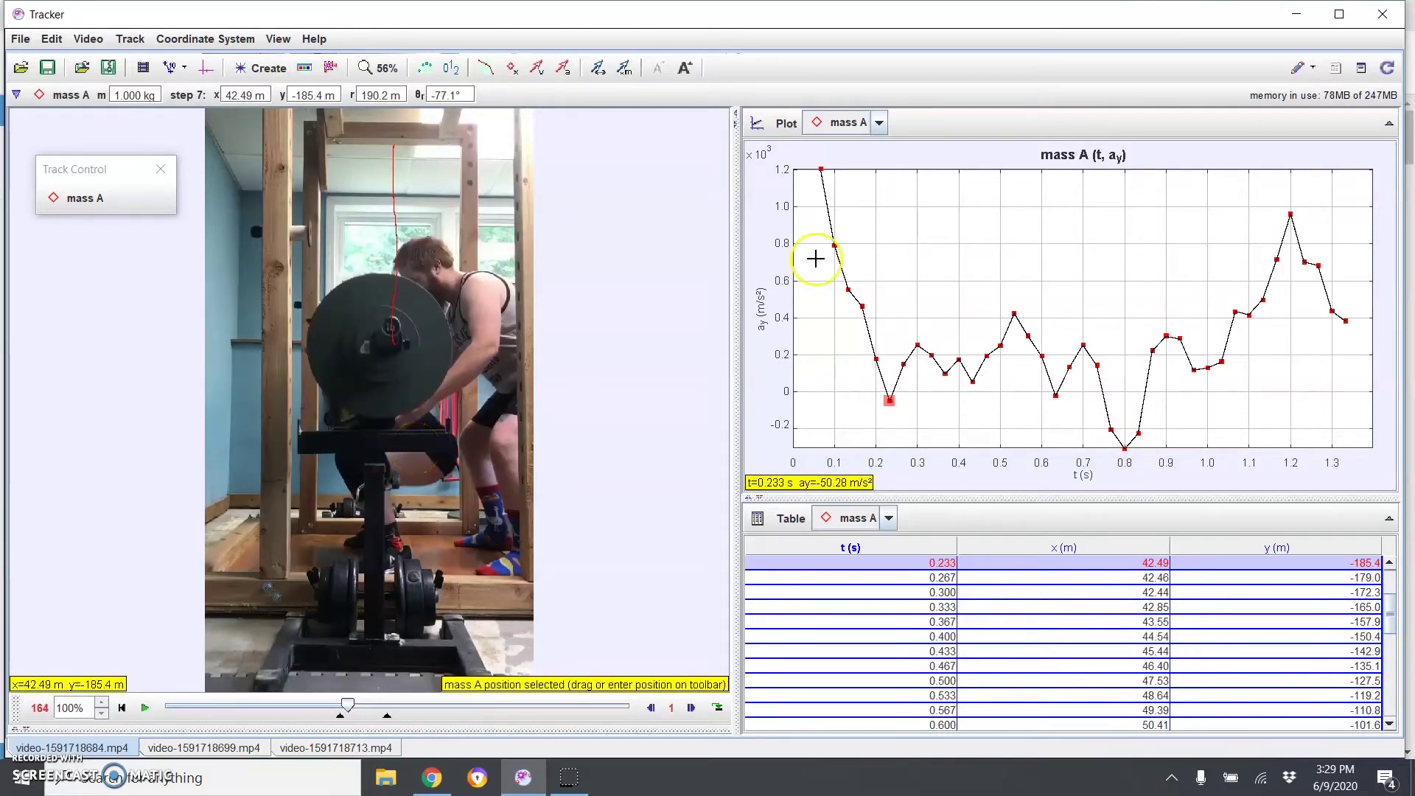
{"action": "left_click", "coordinate": [821, 171]}
{"action": "left_click", "coordinate": [890, 402]}
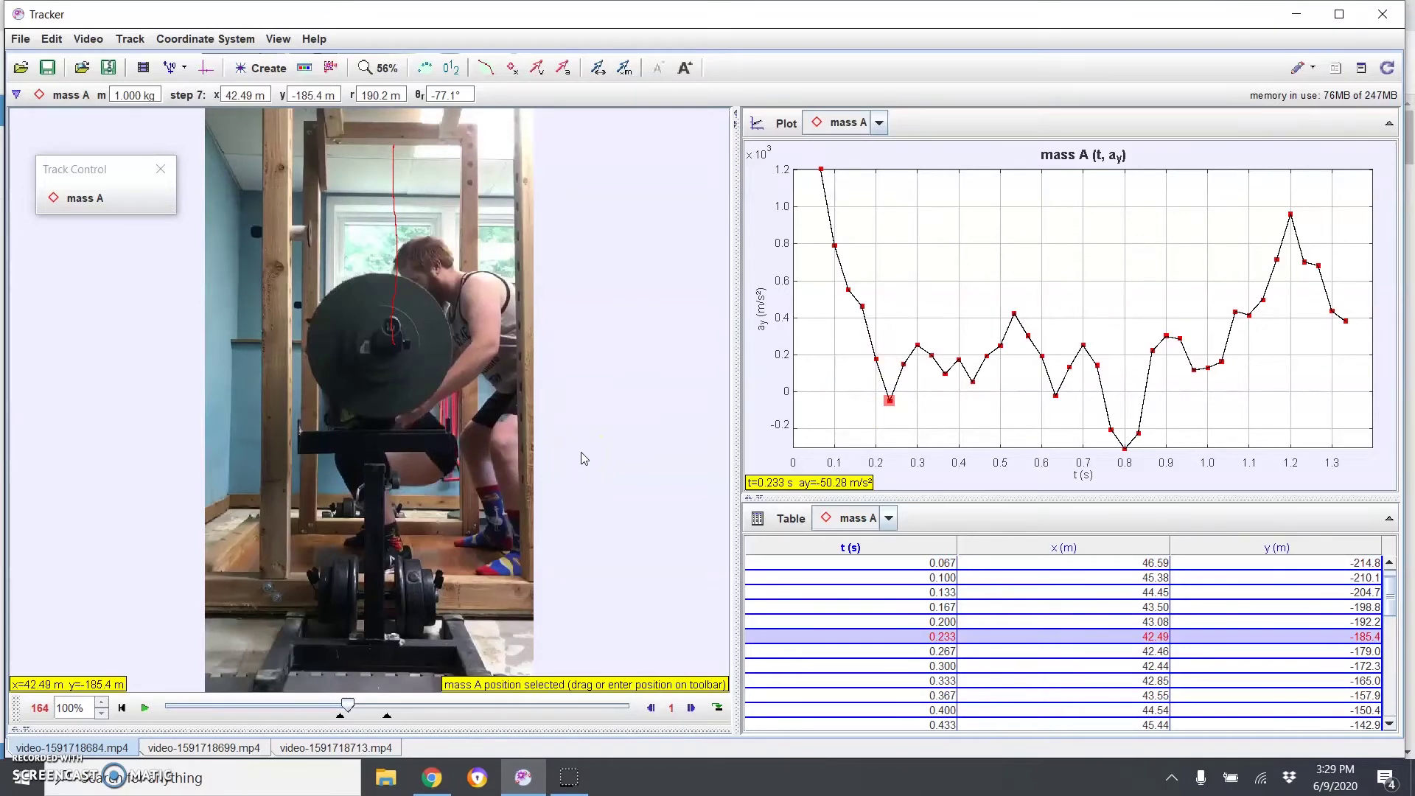
{"action": "left_click", "coordinate": [891, 402]}
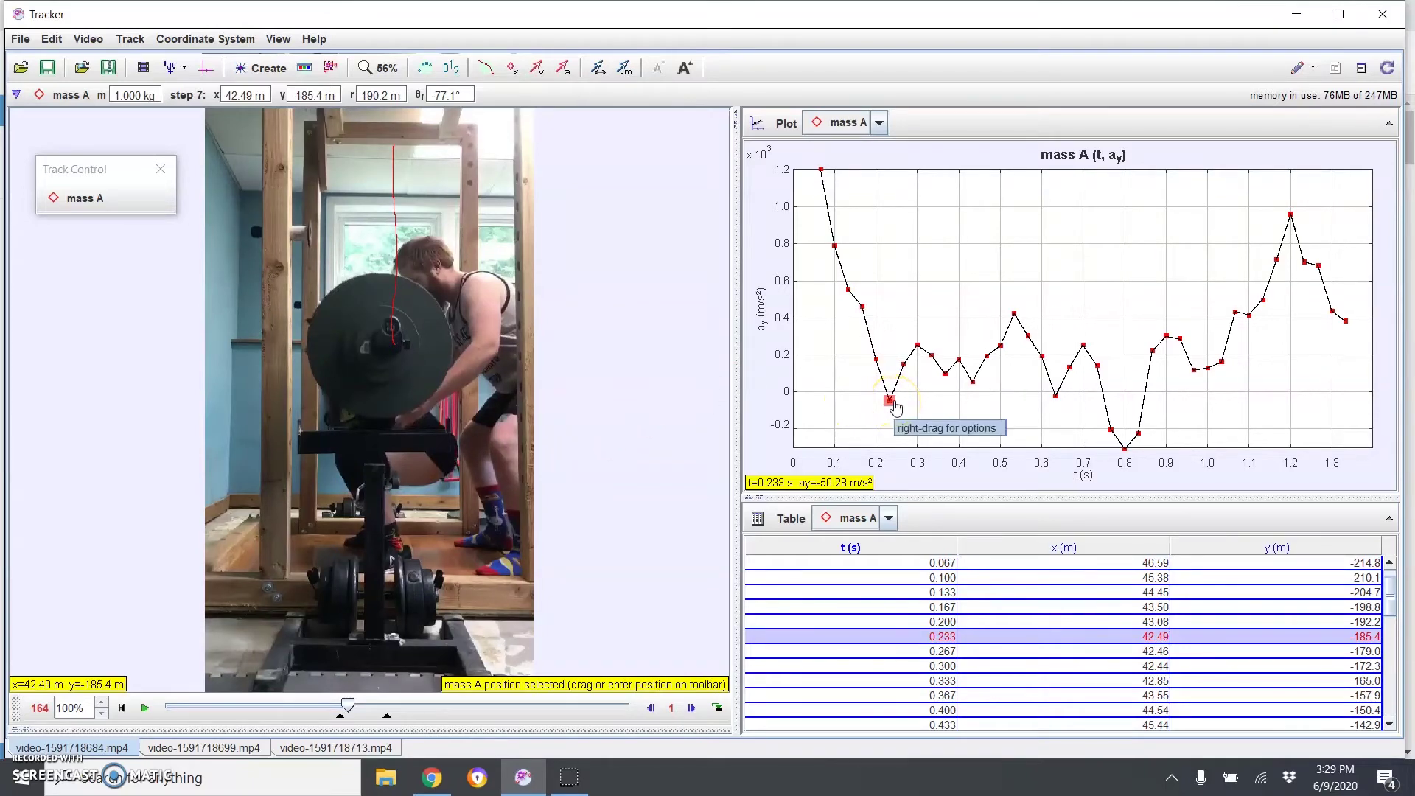
{"action": "left_click", "coordinate": [1125, 449]}
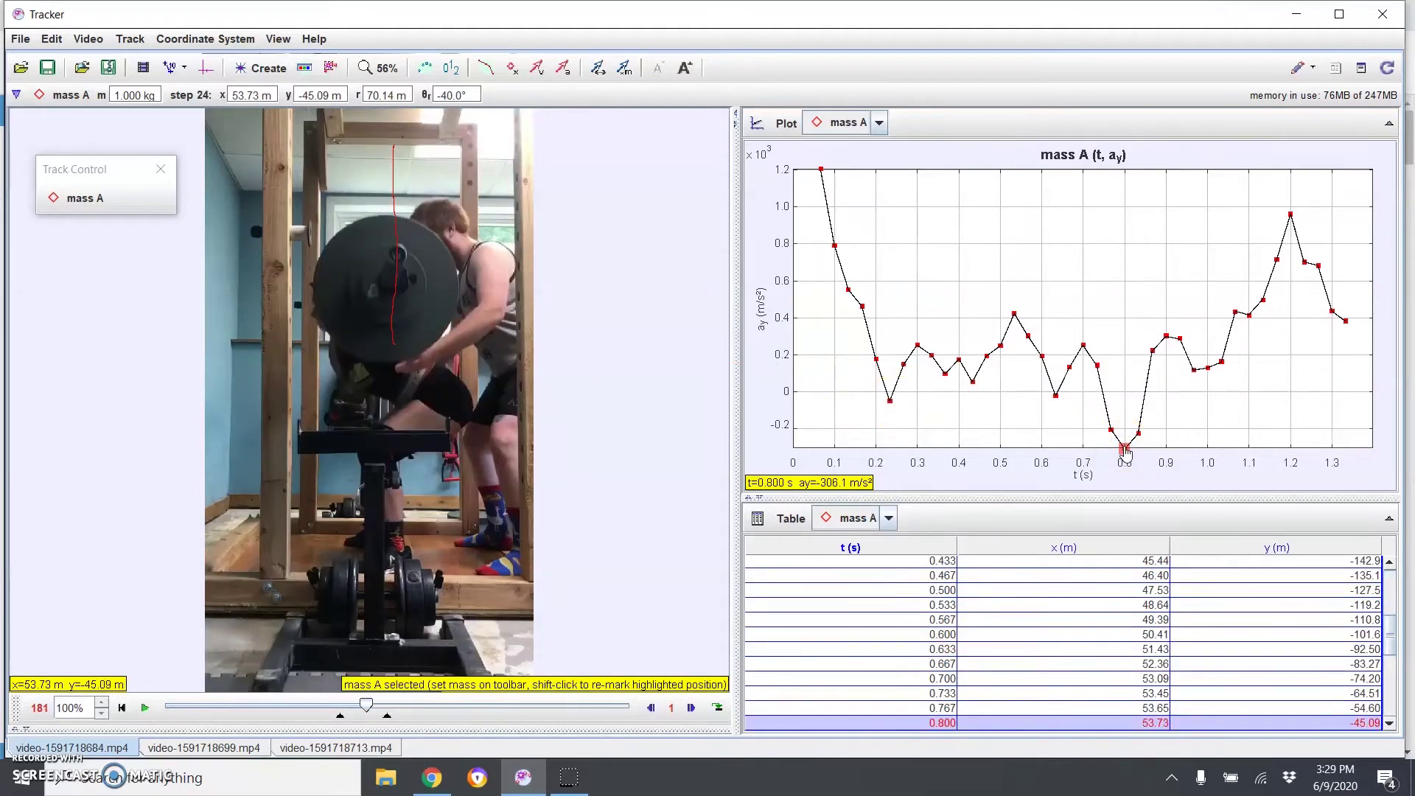
{"action": "left_click", "coordinate": [444, 422]}
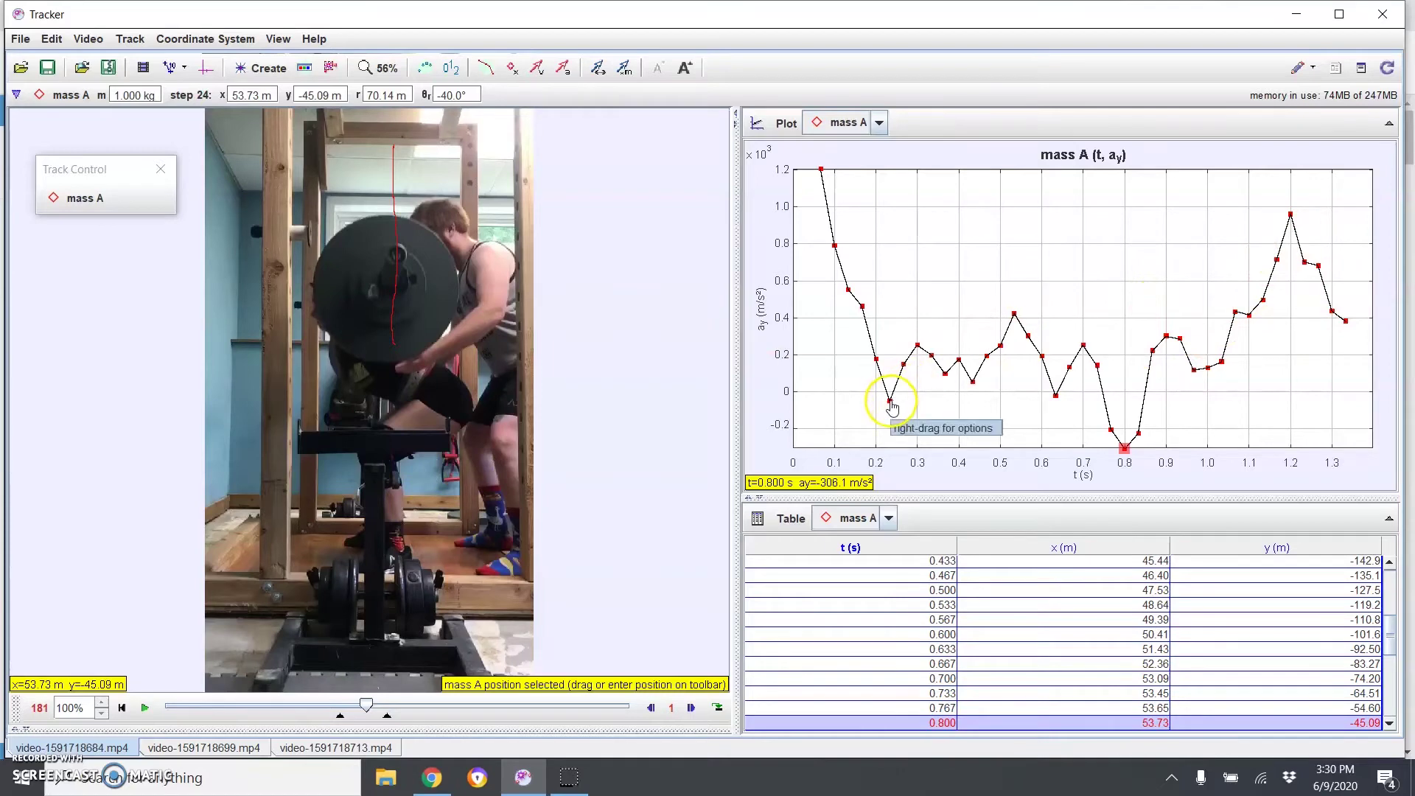
{"action": "left_click", "coordinate": [891, 402]}
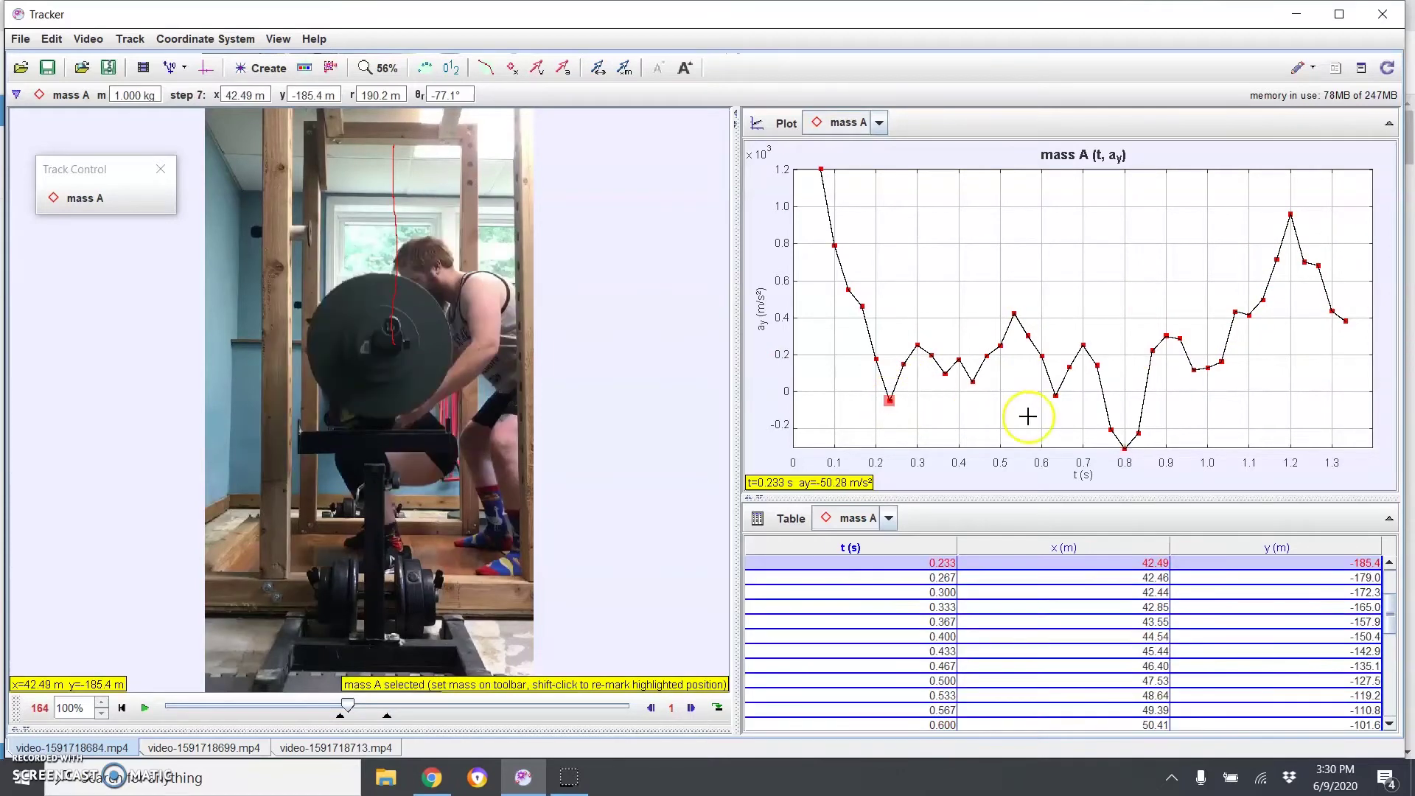
{"action": "left_click", "coordinate": [1124, 449]}
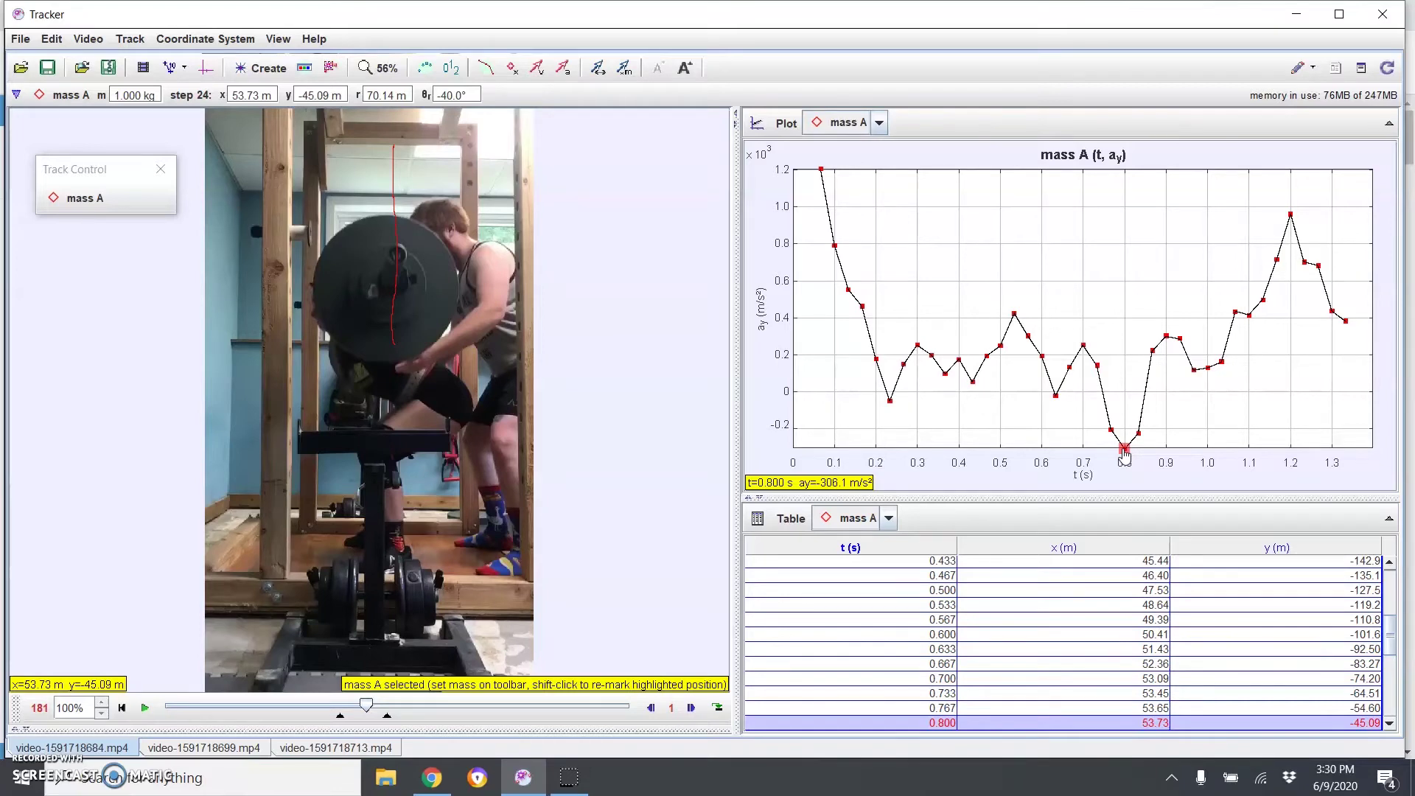
{"action": "left_click", "coordinate": [493, 412]}
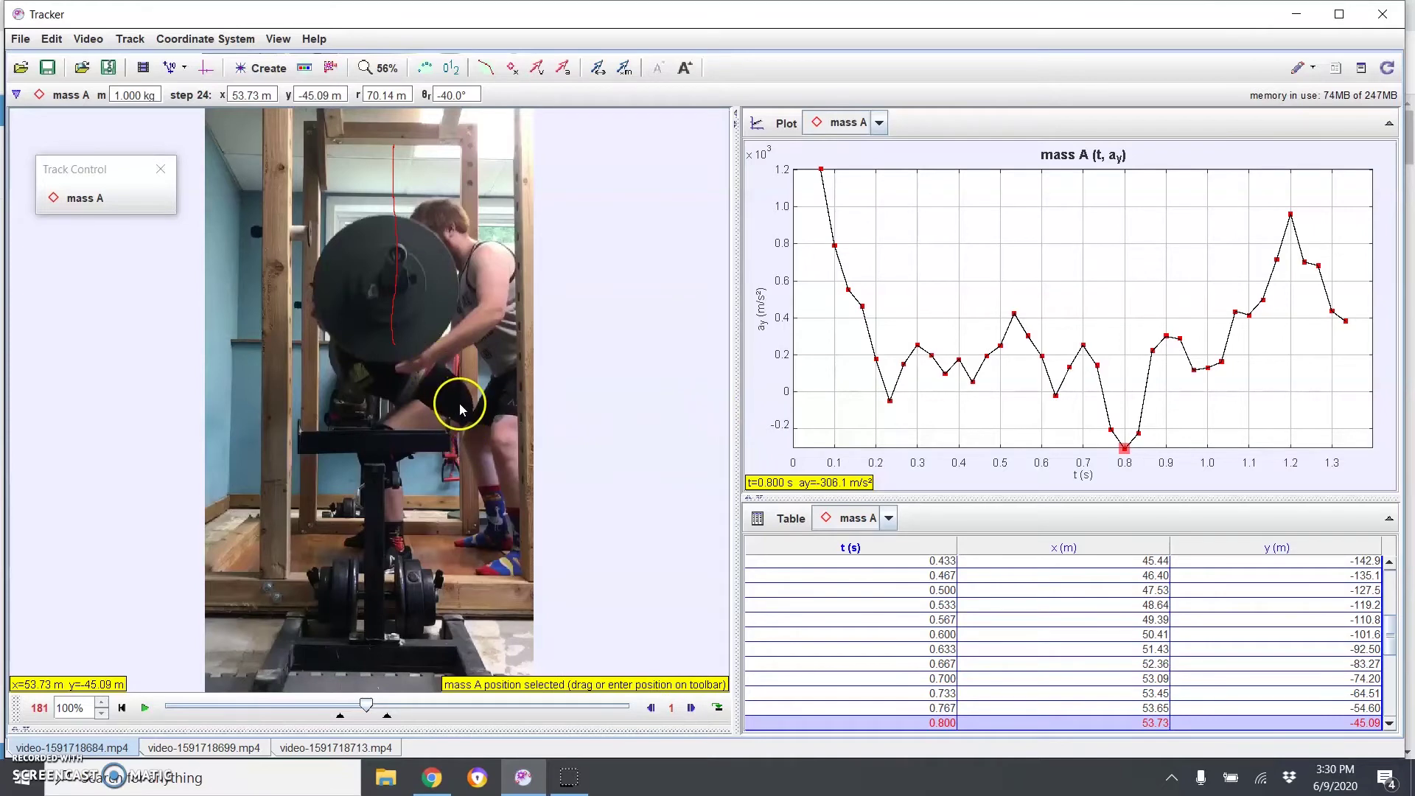
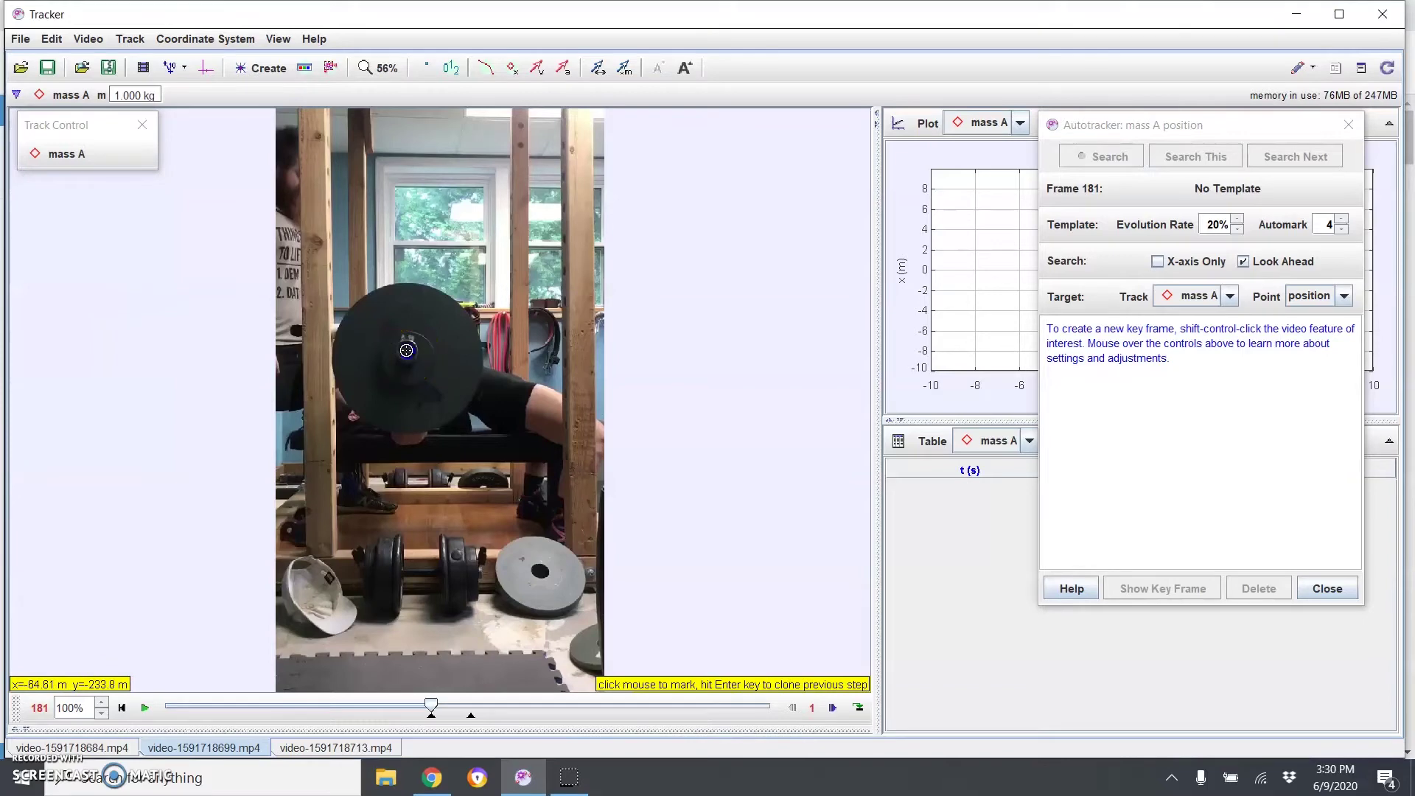
Step: Create an Autotracker key frame on the bench-press barbell's end at frame 181, track it through frame 208 and close the Autotracker
{"action": "left_click", "coordinate": [406, 351], "text": "ctrl+shift"}
{"action": "left_click", "coordinate": [1110, 157]}
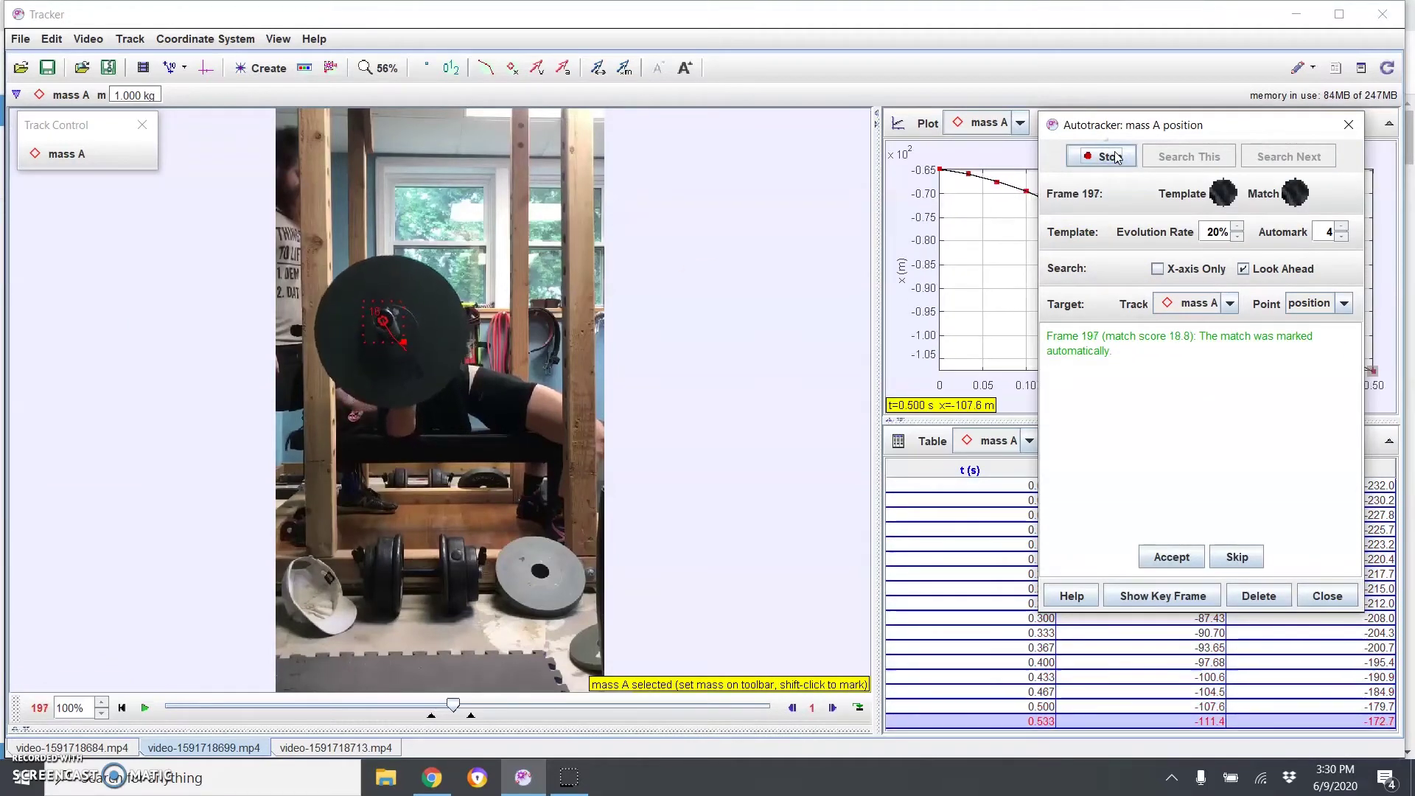
{"action": "left_click", "coordinate": [1117, 157]}
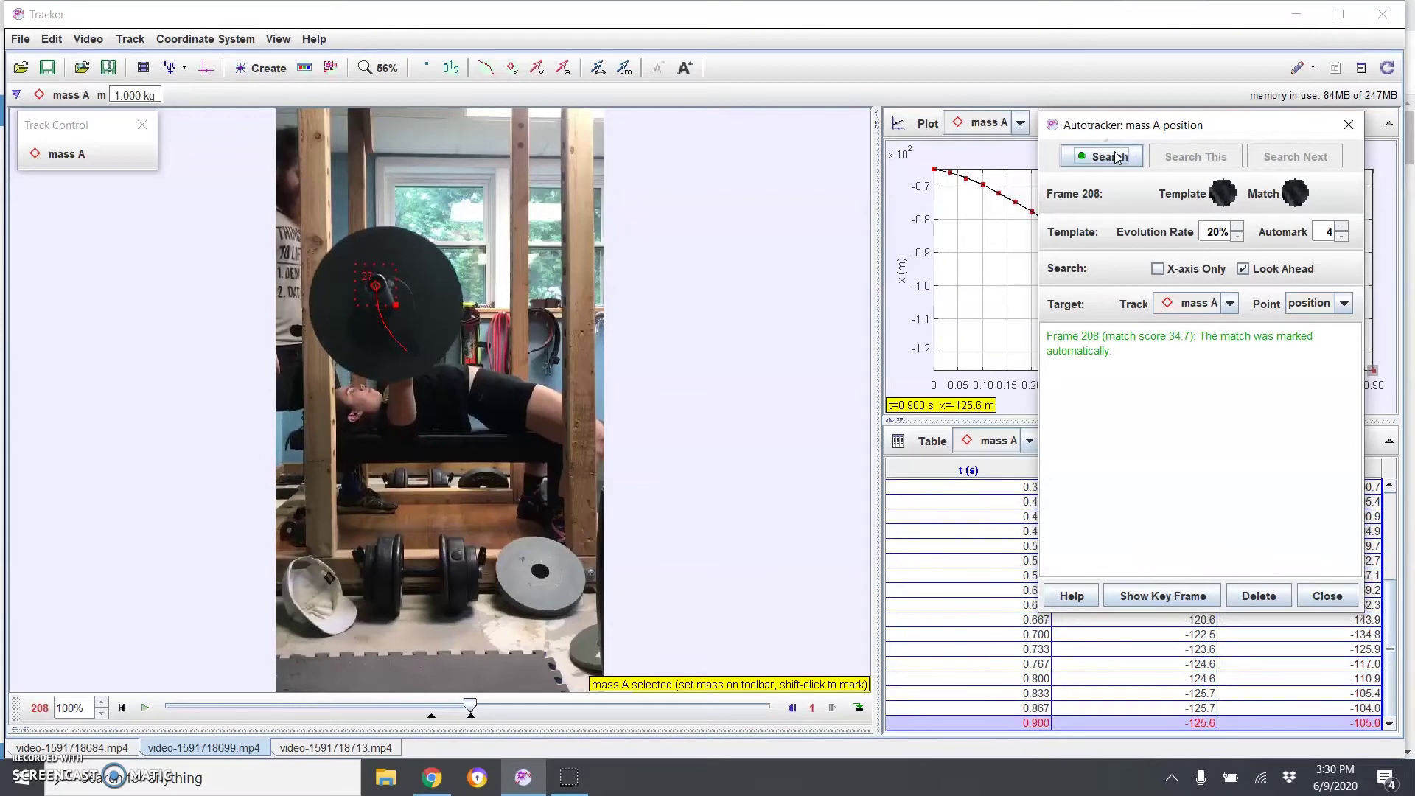
{"action": "left_click", "coordinate": [1327, 596]}
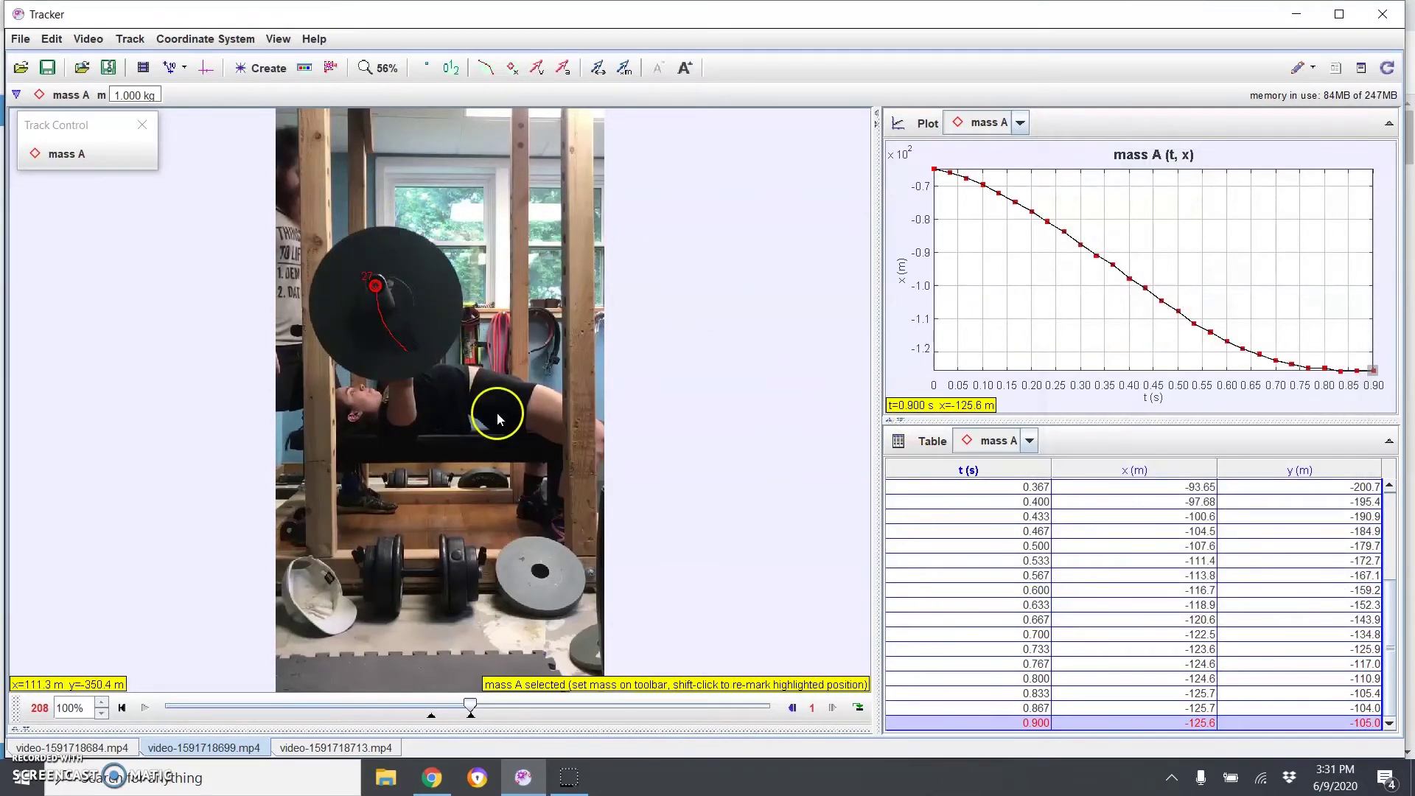
Step: Plot mass A's acceleration y-component against time for the bench press in a wider and taller plot view
{"action": "left_click_drag", "start_coordinate": [878, 352], "coordinate": [774, 348]}
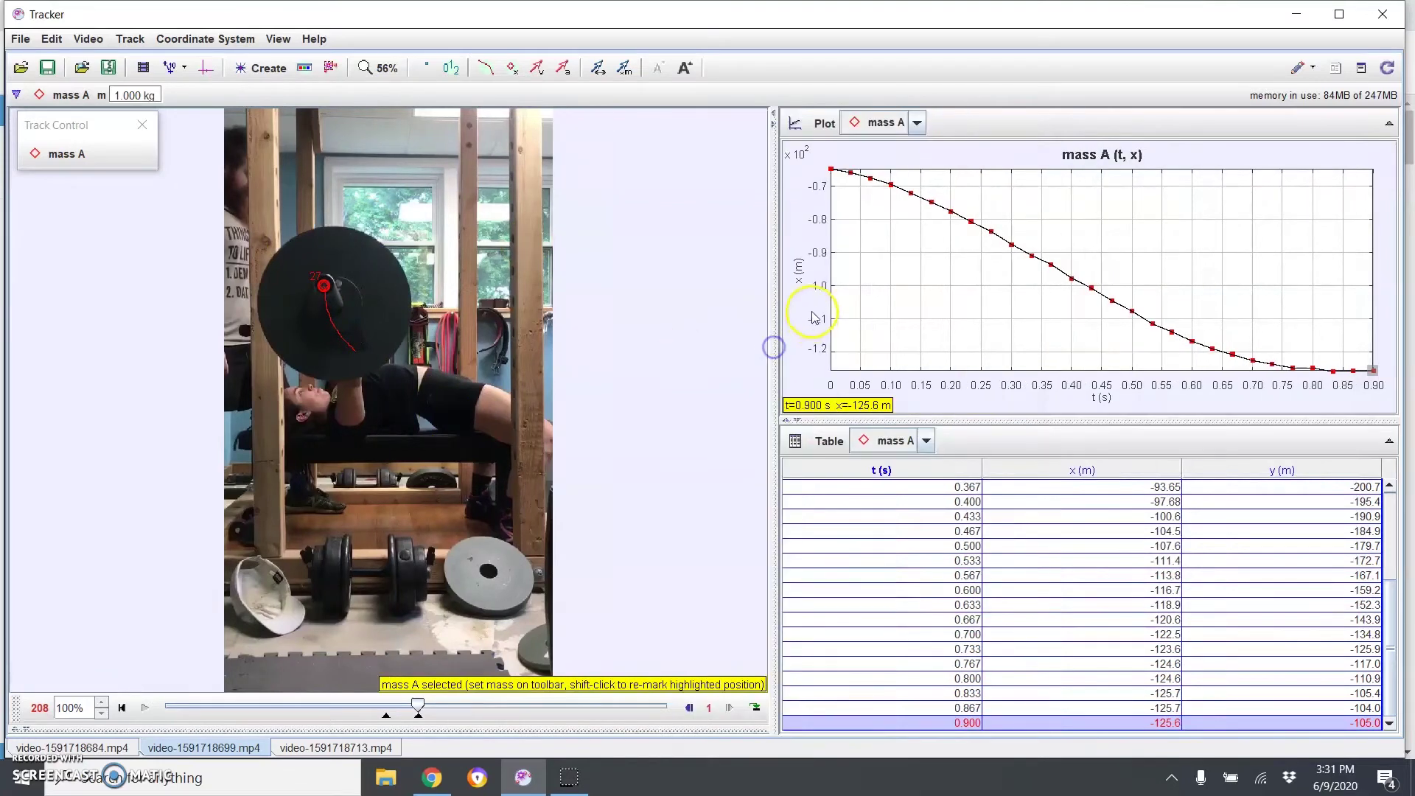
{"action": "left_click", "coordinate": [800, 283]}
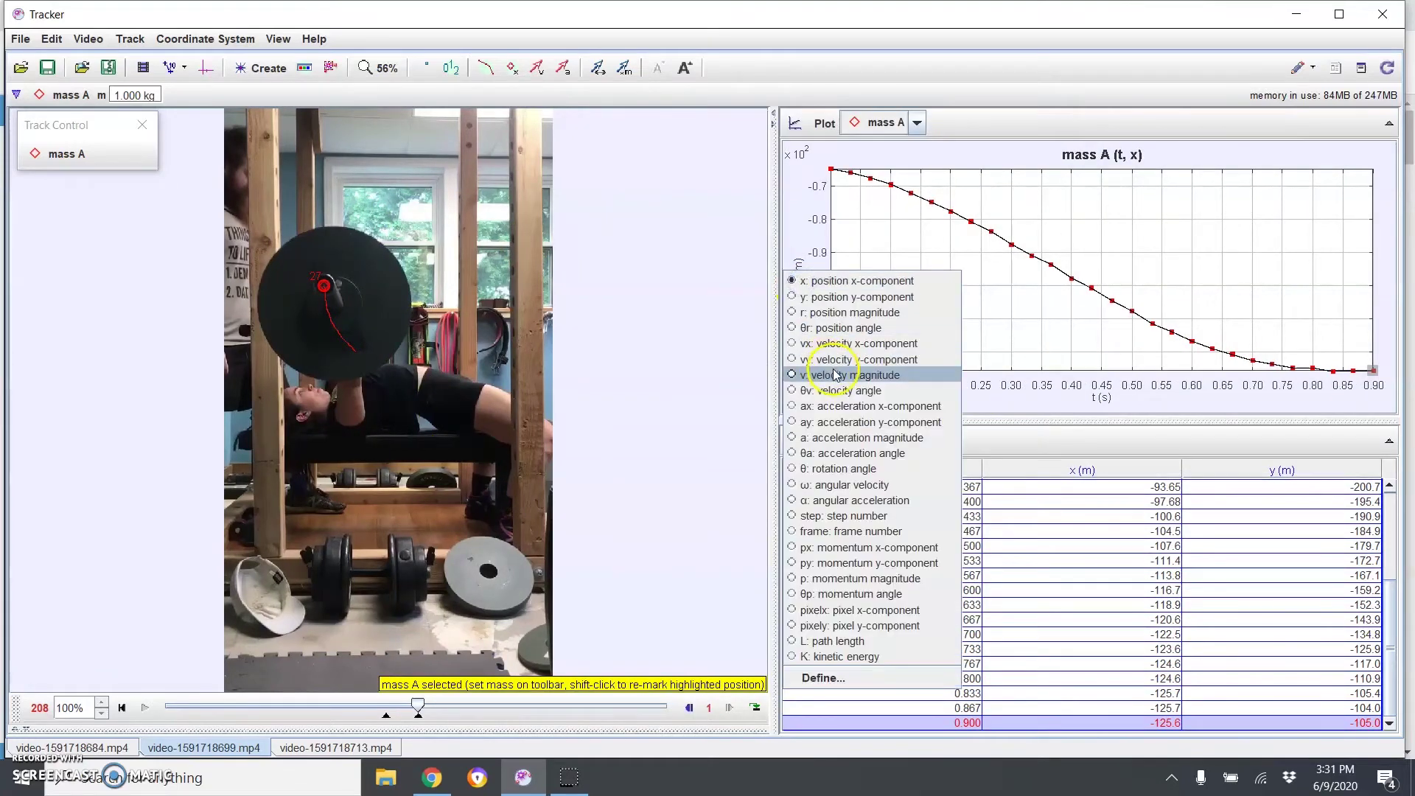
{"action": "left_click", "coordinate": [844, 424]}
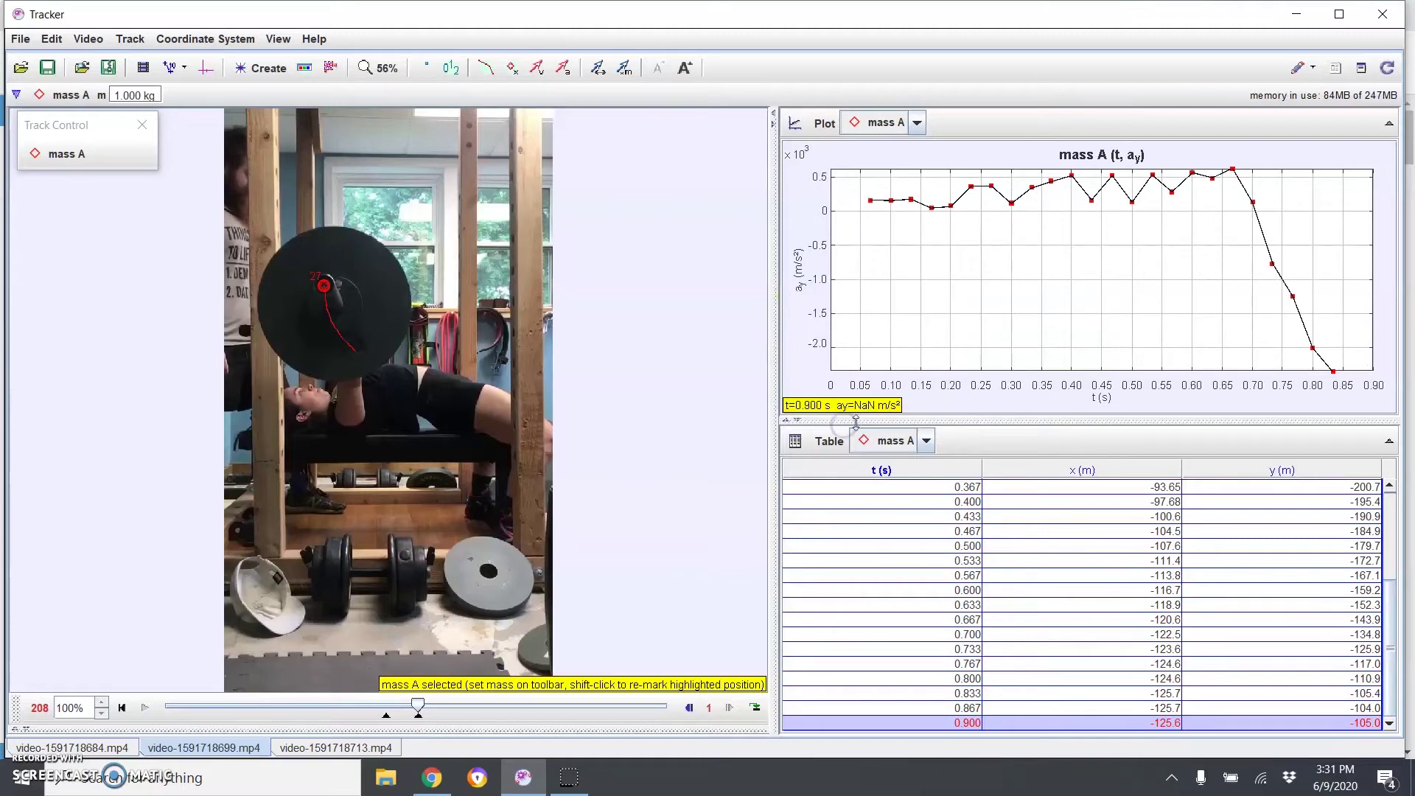
{"action": "left_click_drag", "start_coordinate": [1007, 419], "coordinate": [1027, 522]}
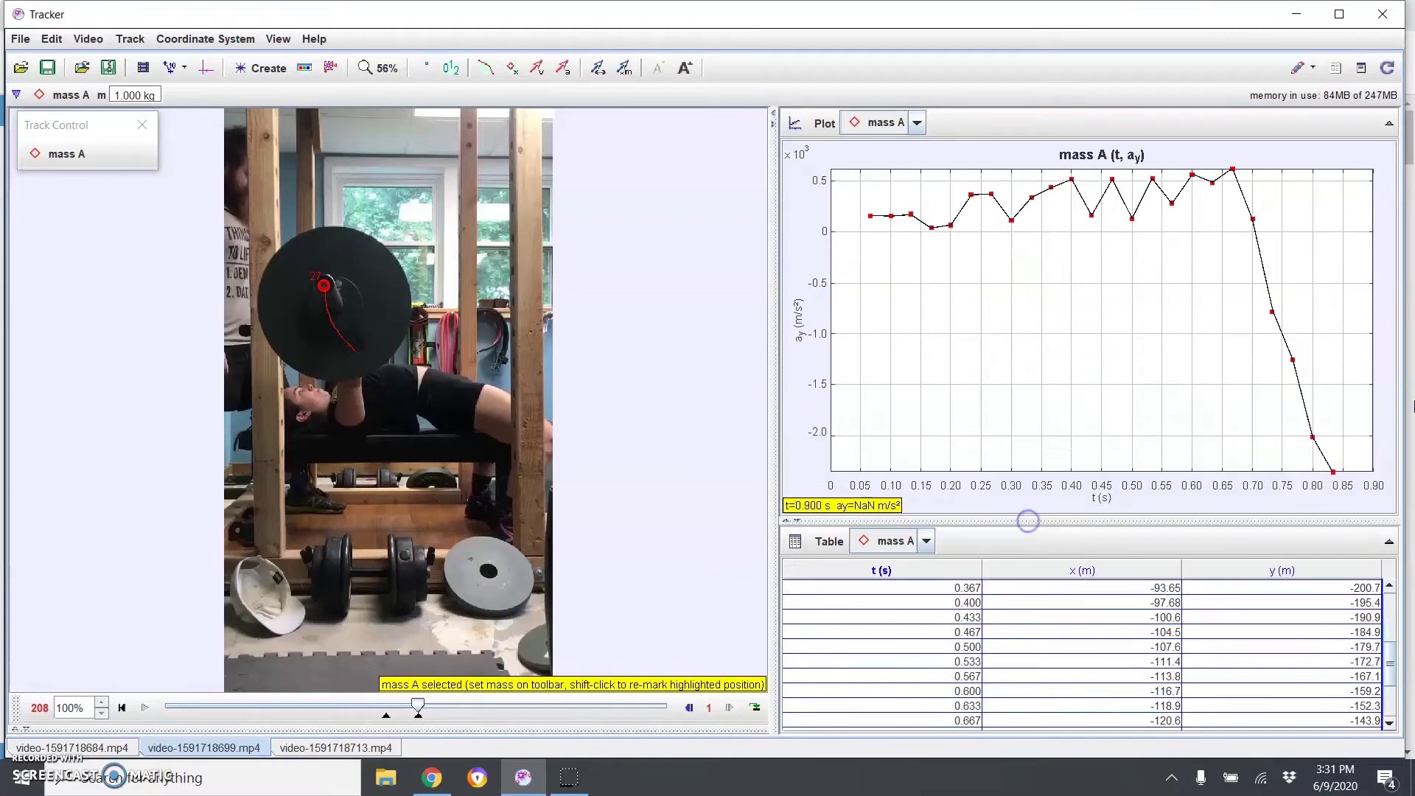
Step: Check the lowest acceleration points at t = 0.833 s and 0.800 s and trim the bench press clip's end to frame 203
{"action": "left_click", "coordinate": [1337, 472]}
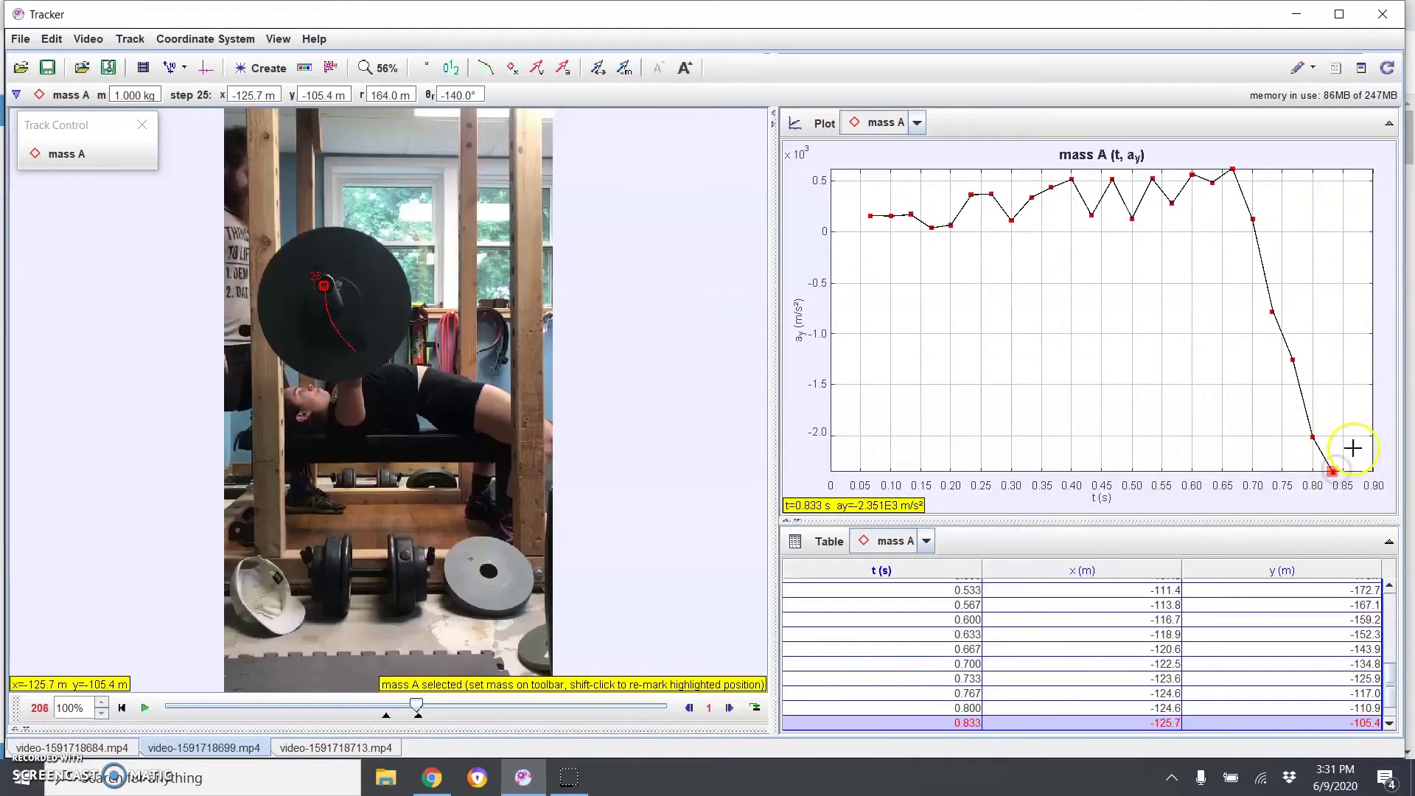
{"action": "left_click", "coordinate": [1313, 438]}
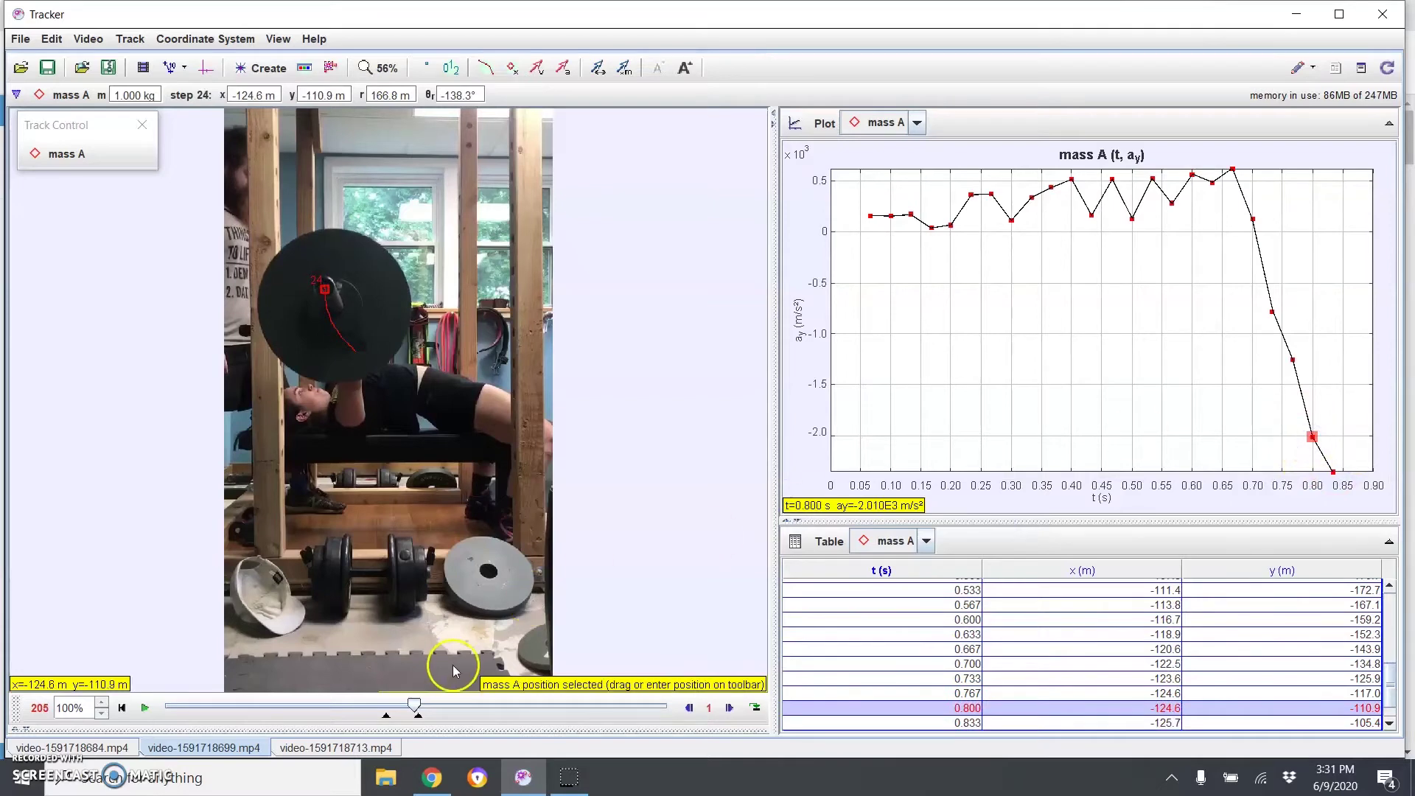
{"action": "left_click", "coordinate": [419, 720]}
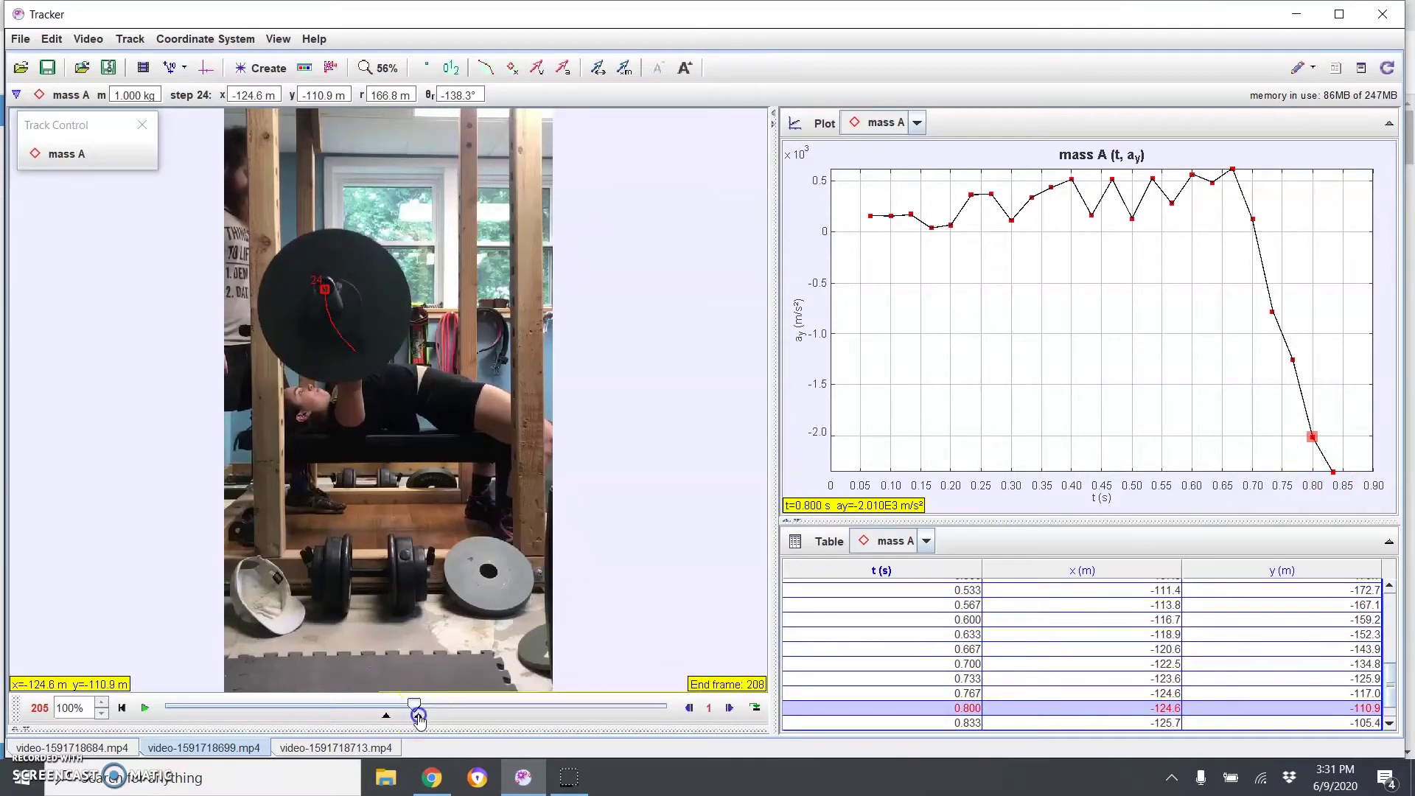
{"action": "left_click", "coordinate": [418, 719]}
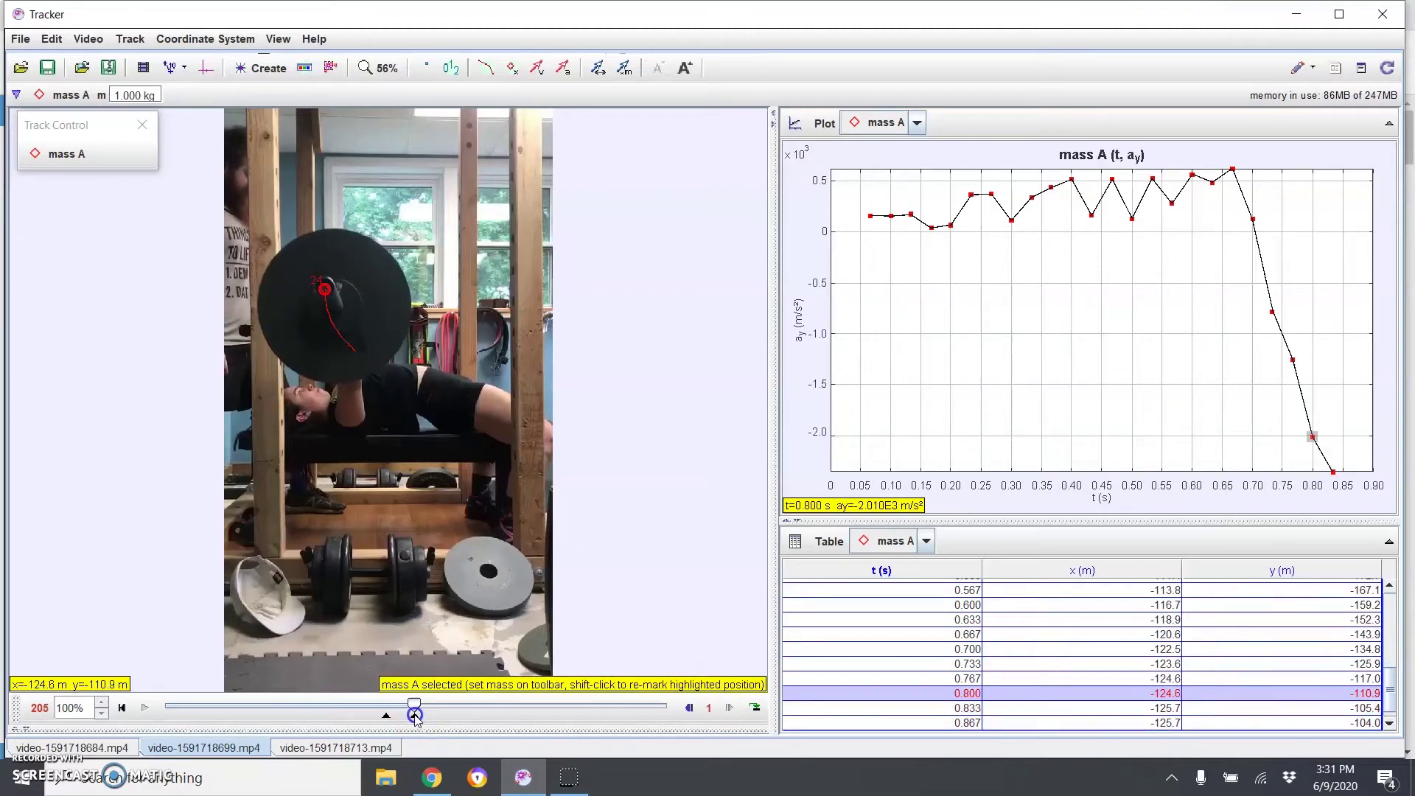
{"action": "left_click_drag", "start_coordinate": [414, 719], "coordinate": [413, 720]}
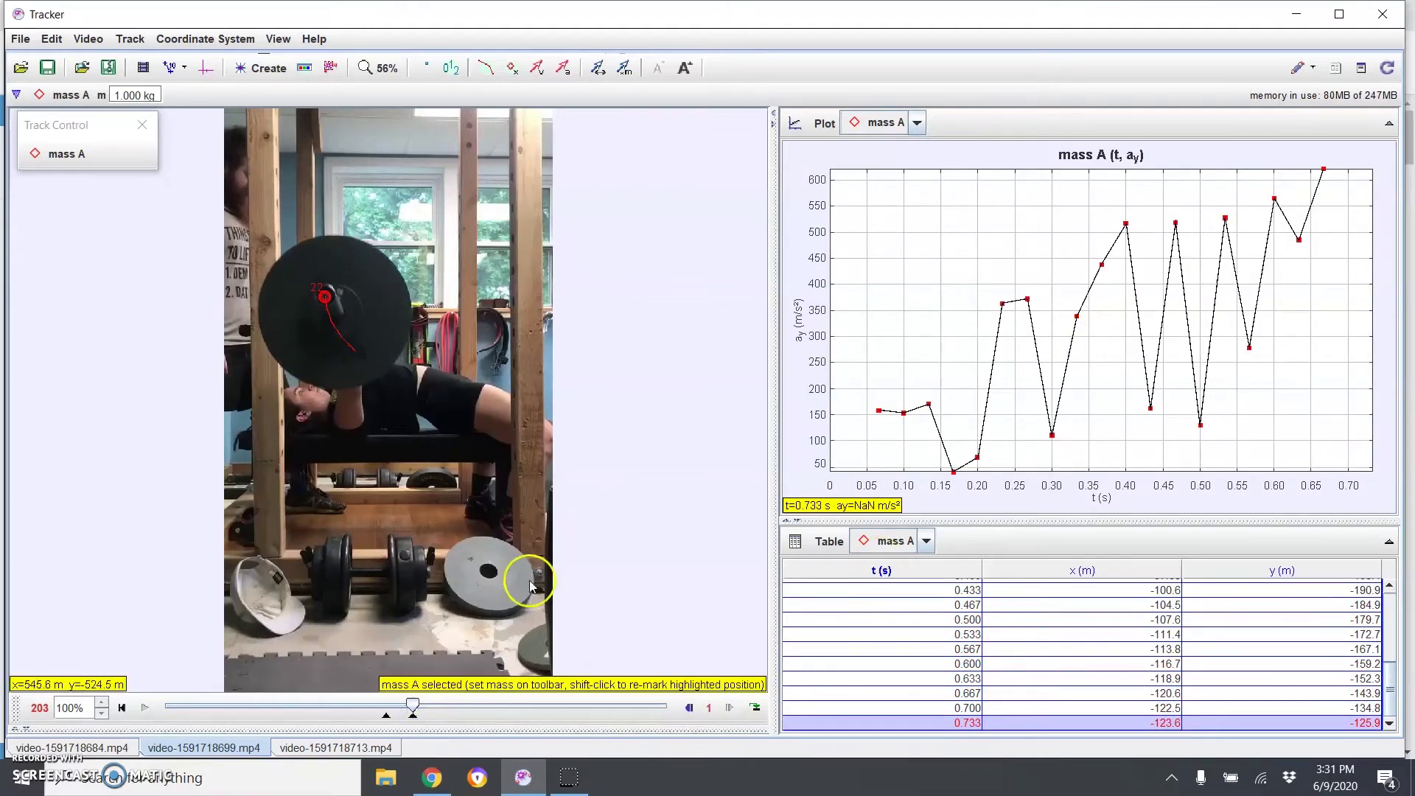
Step: Play the trimmed bench press clip from its start frame
{"action": "left_click", "coordinate": [128, 709]}
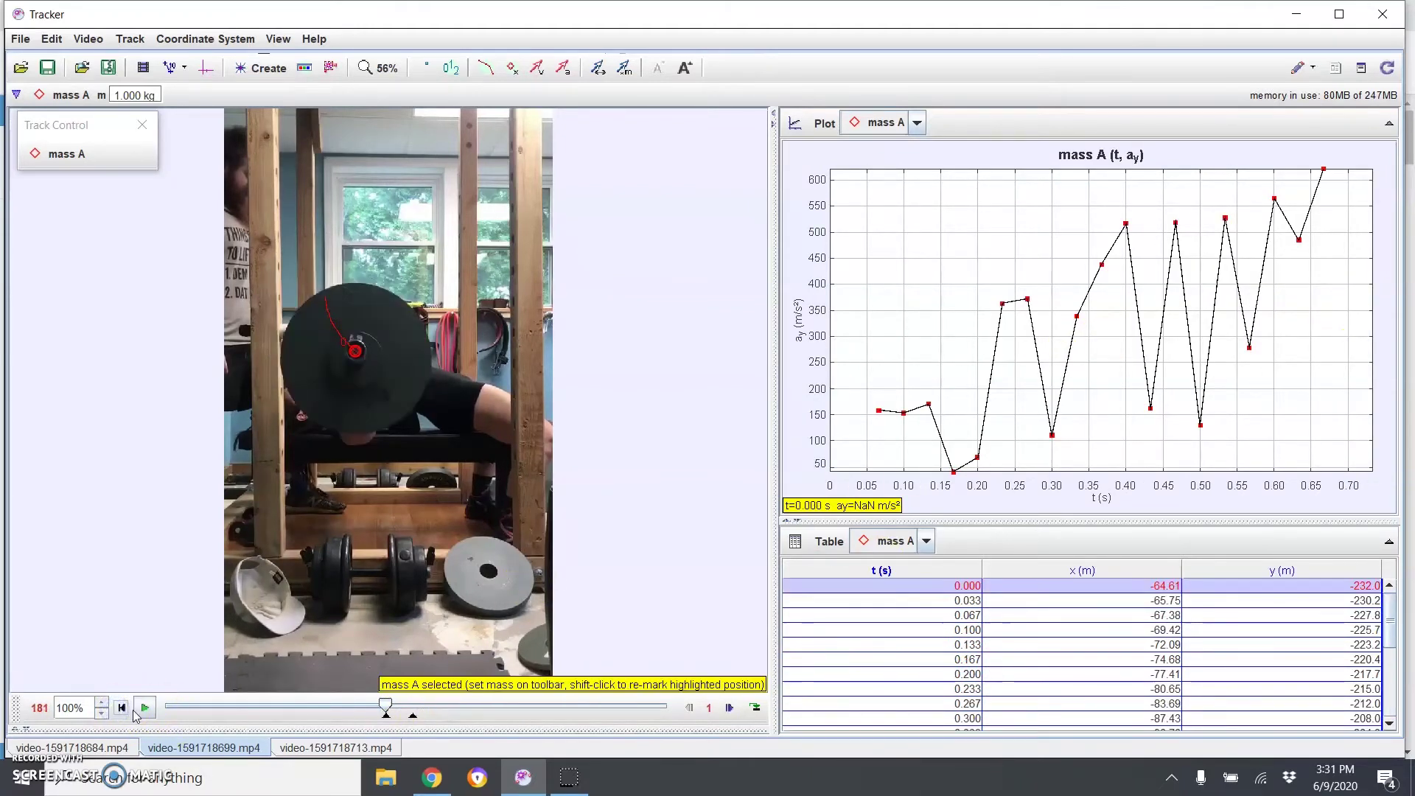
{"action": "left_click", "coordinate": [136, 711]}
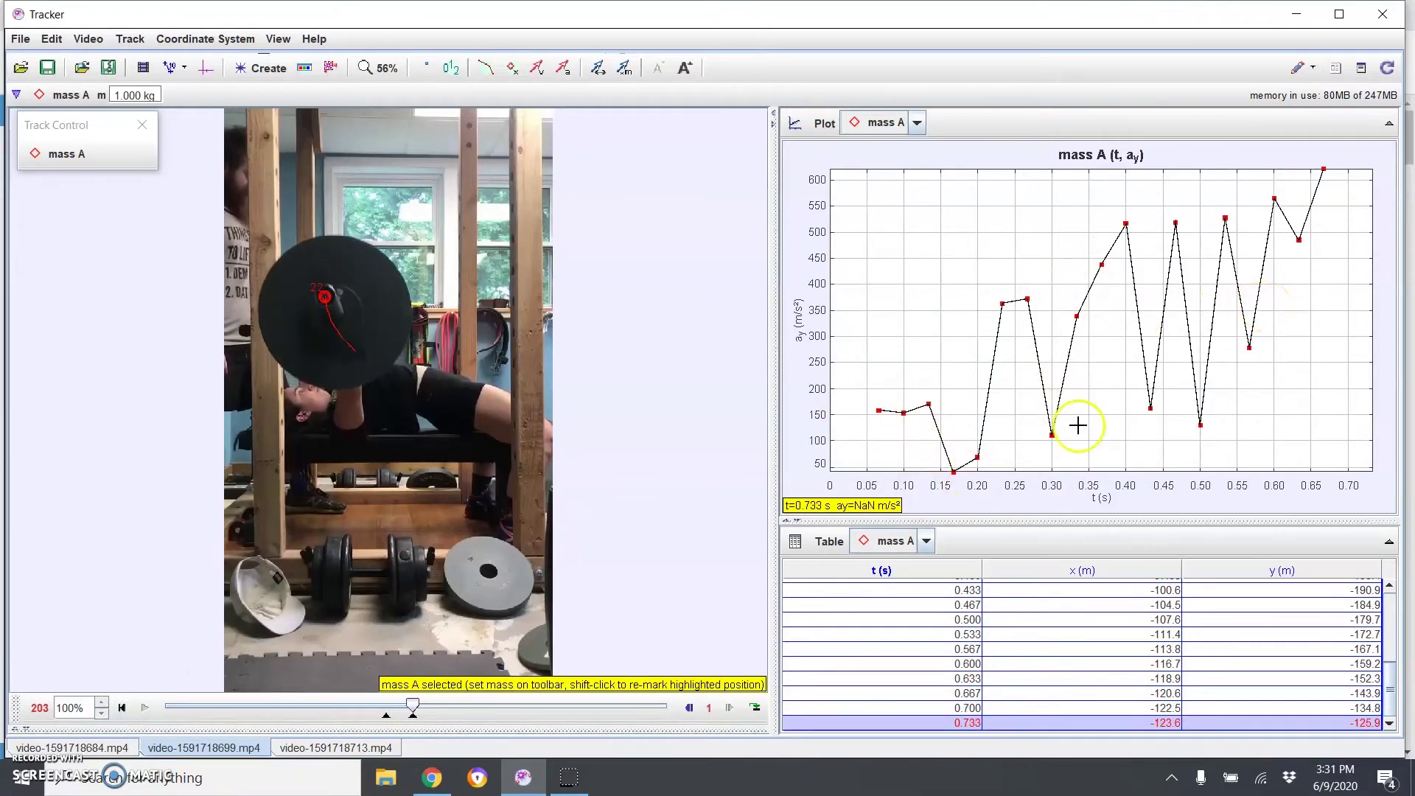
Step: Inspect the bench press frames at the acceleration plot's low points at t = 0.167, 0.300, 0.433 and 0.500 s
{"action": "left_click", "coordinate": [955, 472]}
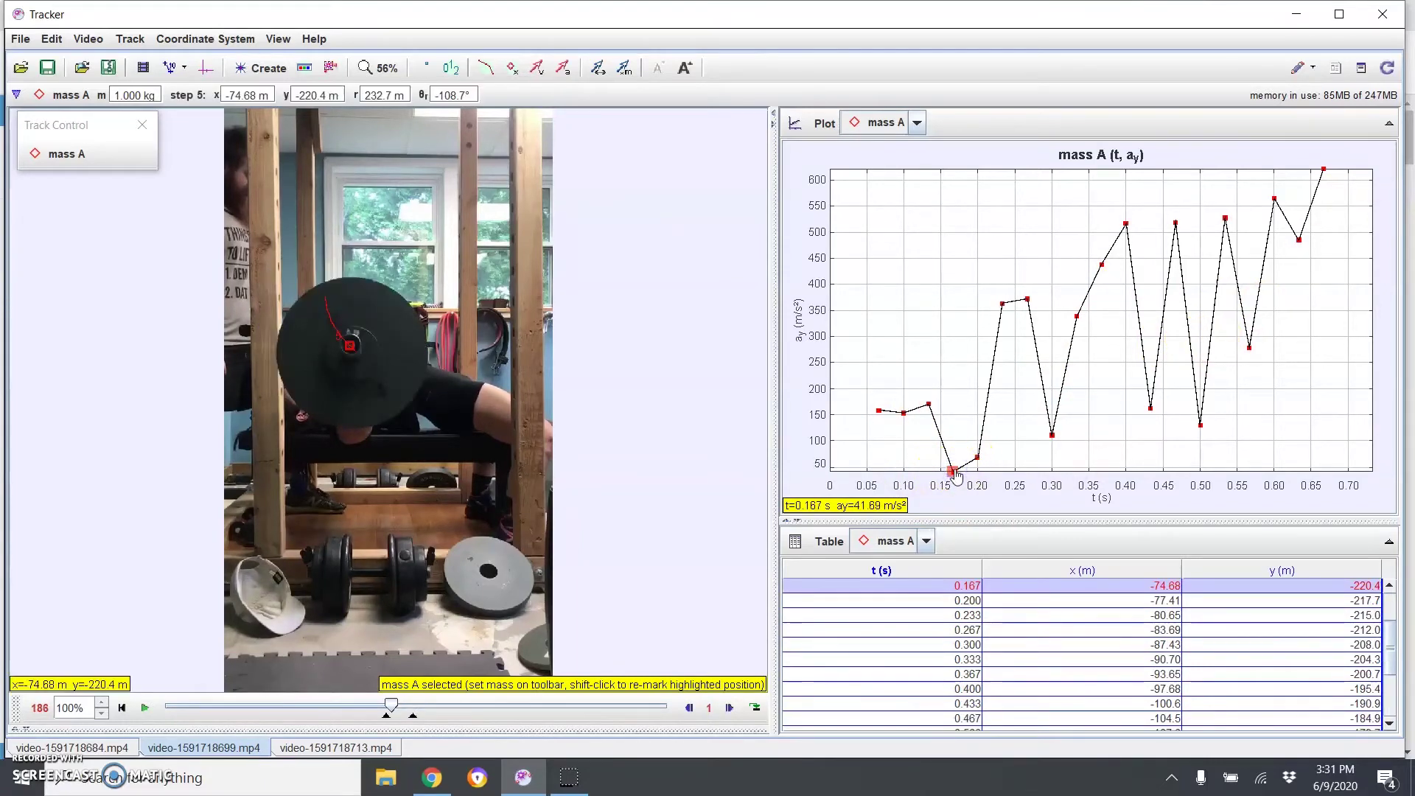
{"action": "left_click", "coordinate": [1053, 437]}
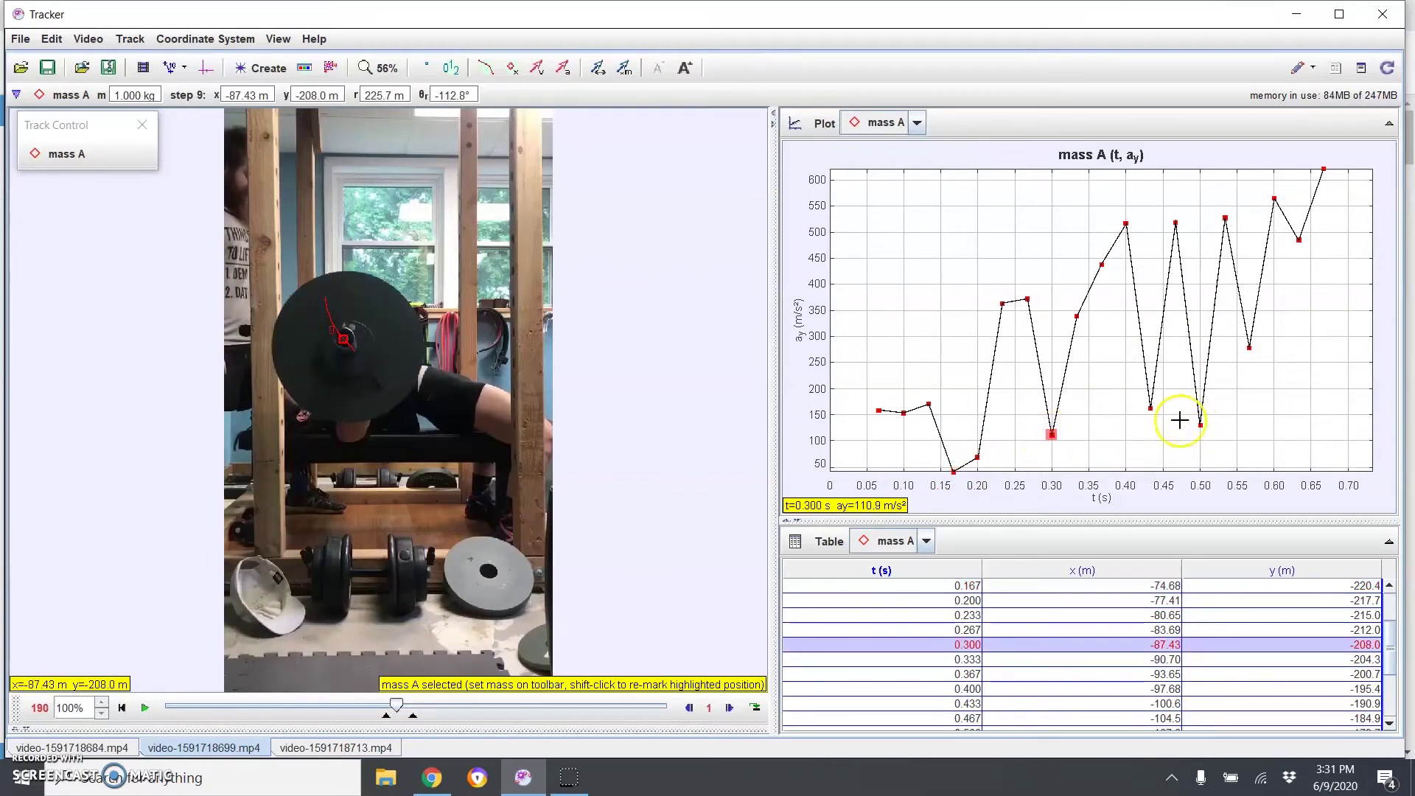
{"action": "left_click", "coordinate": [1151, 409]}
{"action": "left_click", "coordinate": [1202, 427]}
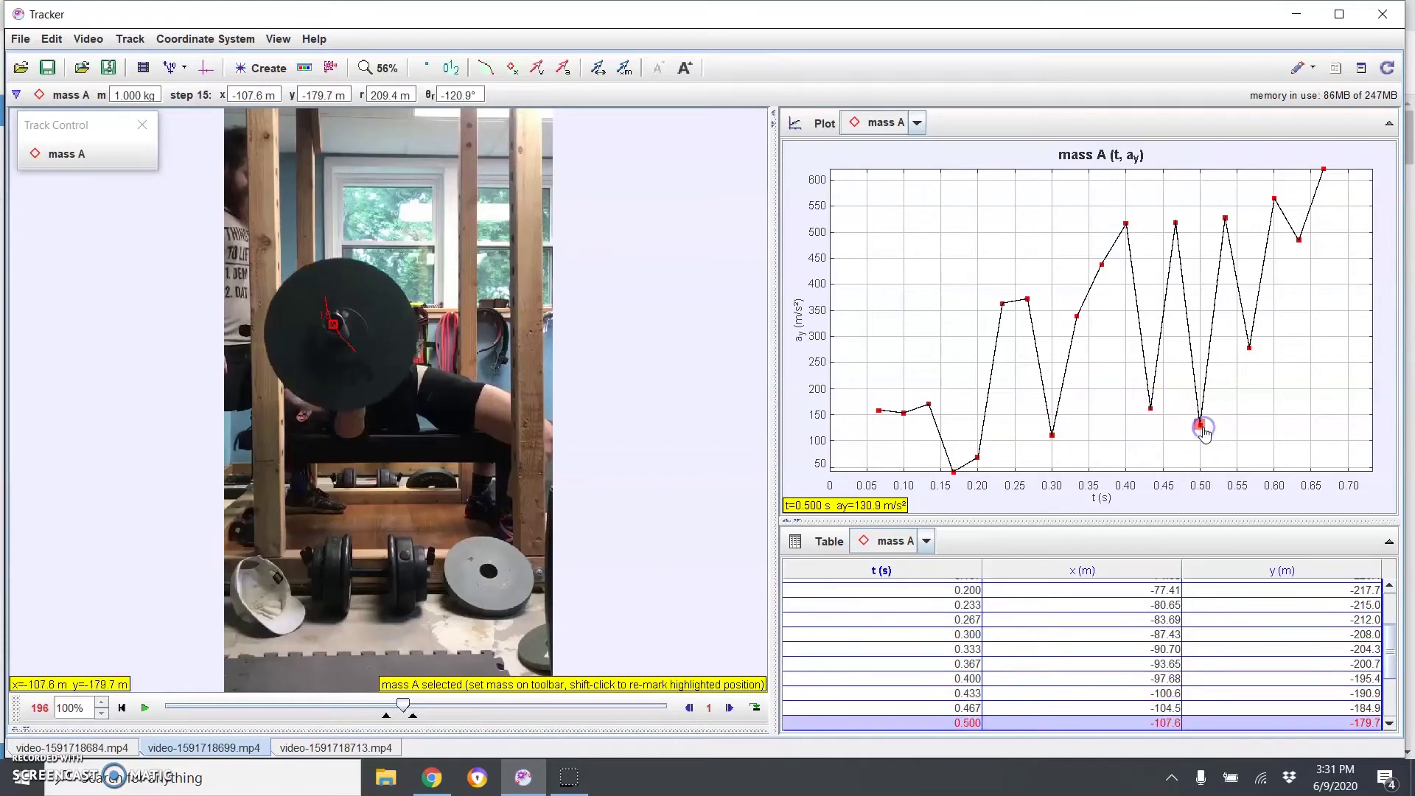
Step: Examine the bar path around the barbell's end at 100% zoom and fit the video back to its view
{"action": "right_click", "coordinate": [334, 326]}
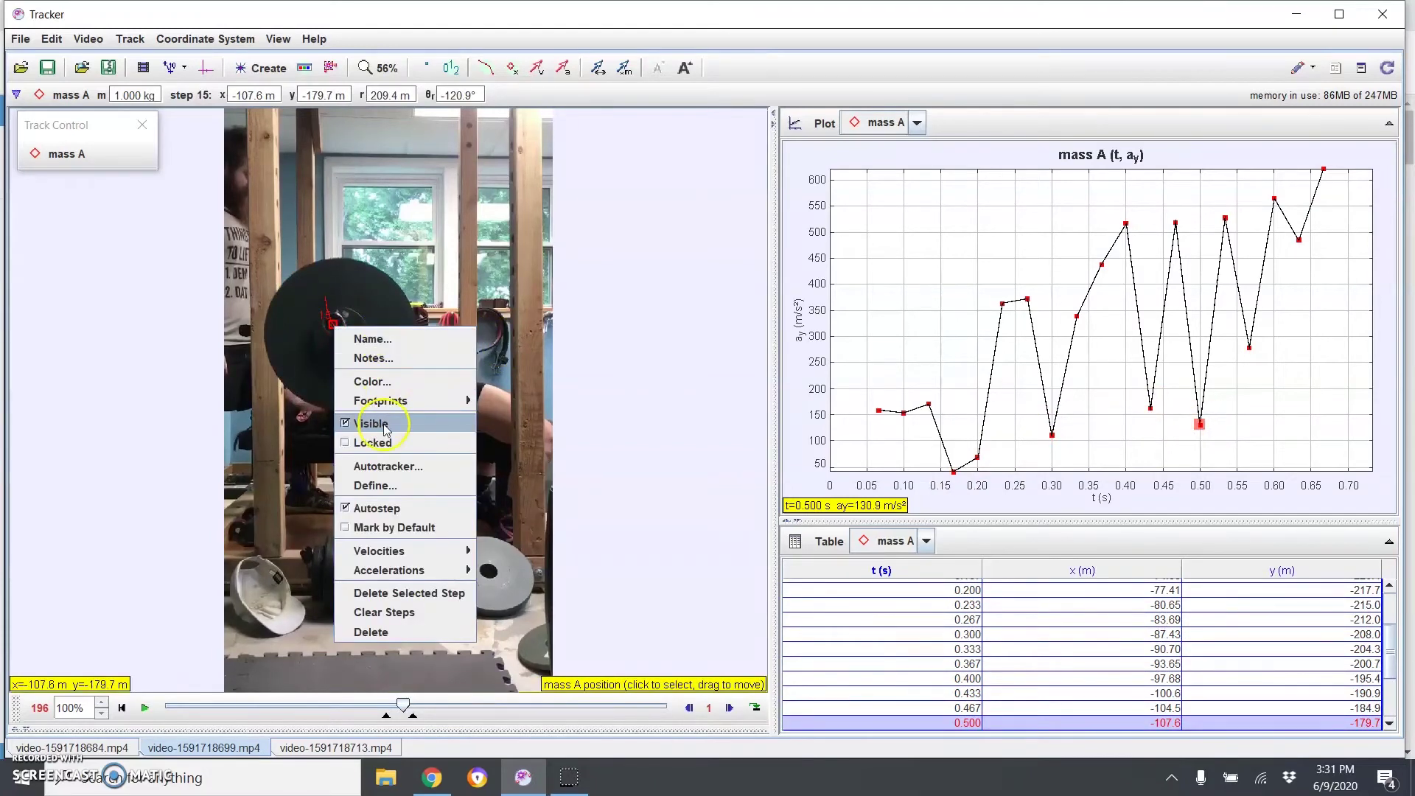
{"action": "left_click", "coordinate": [473, 214]}
{"action": "right_click", "coordinate": [475, 227]}
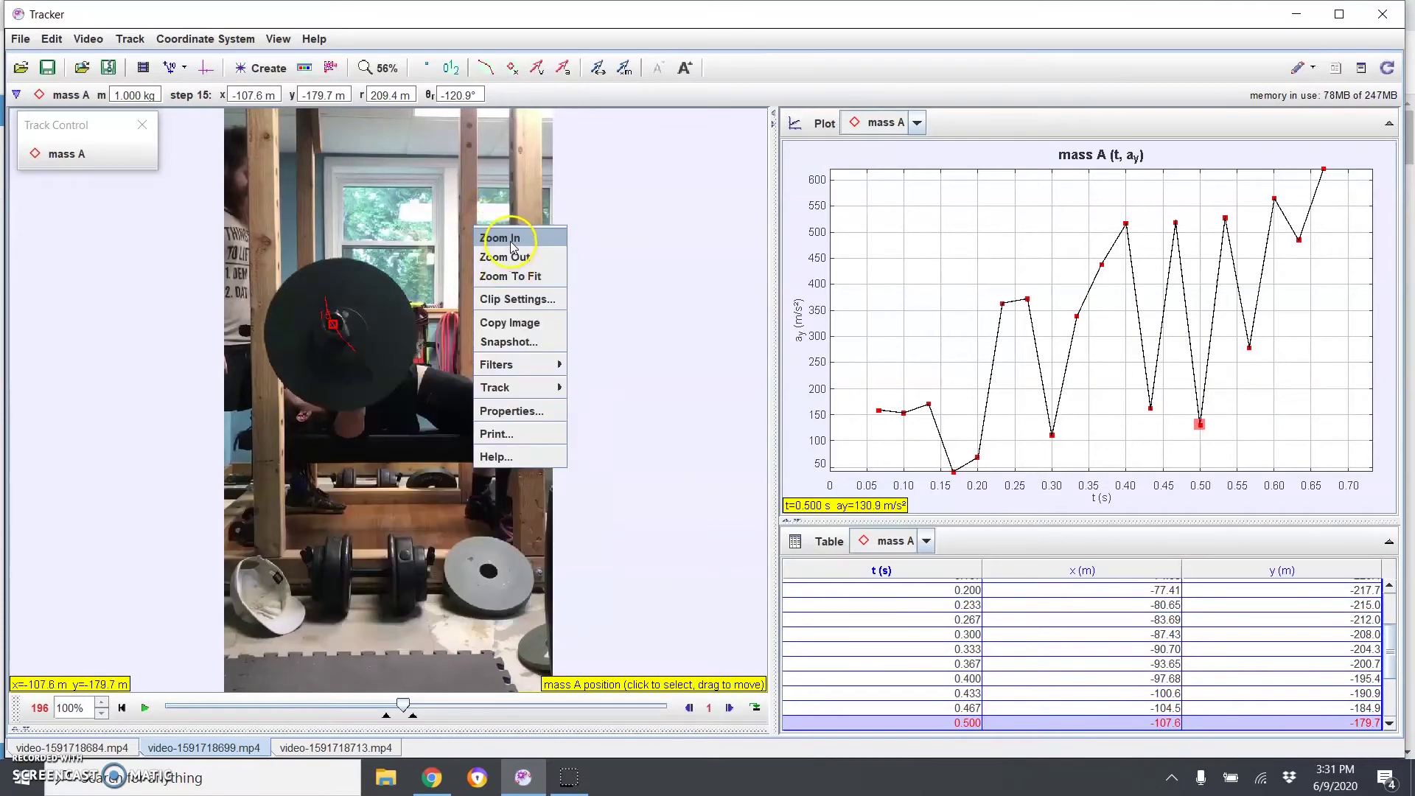
{"action": "left_click", "coordinate": [509, 239]}
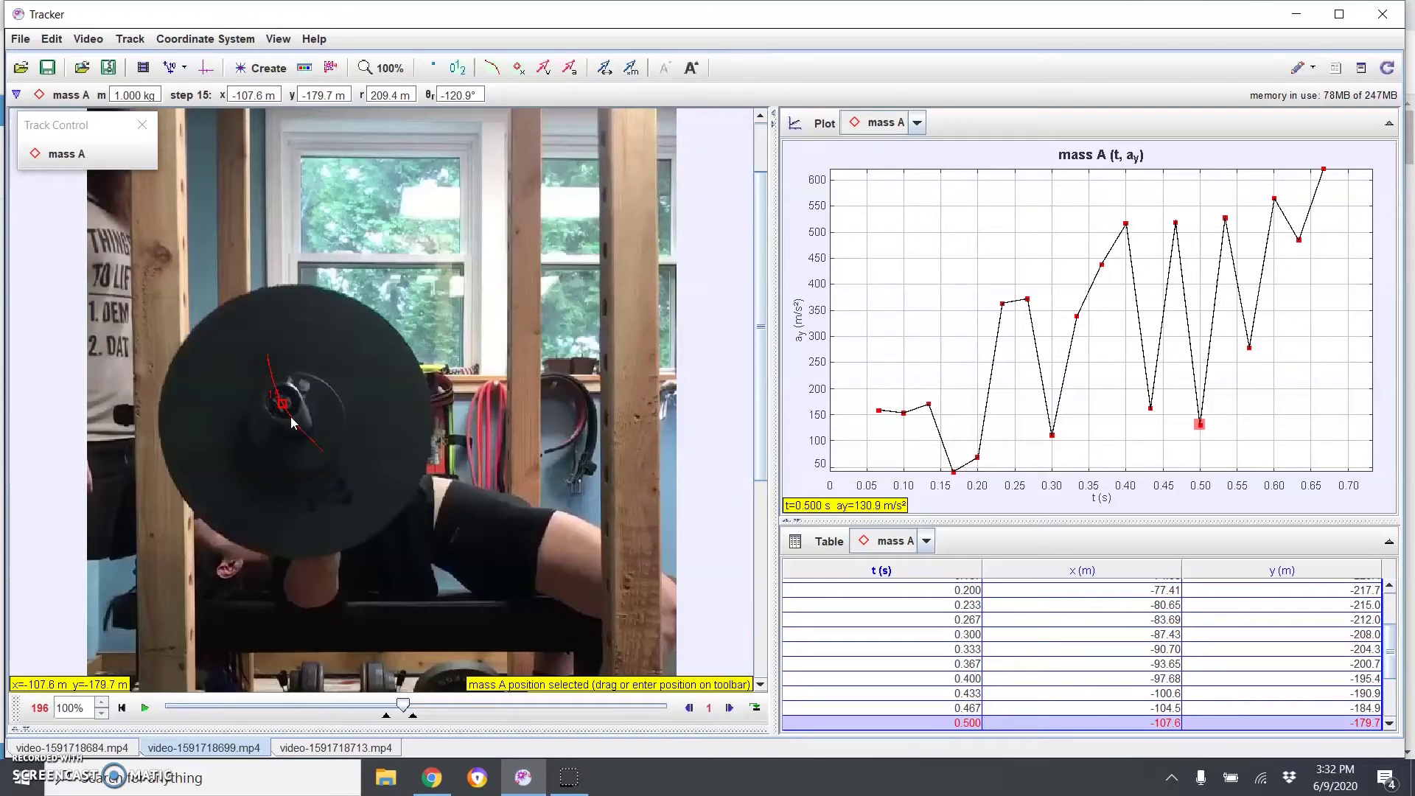
{"action": "right_click", "coordinate": [410, 377]}
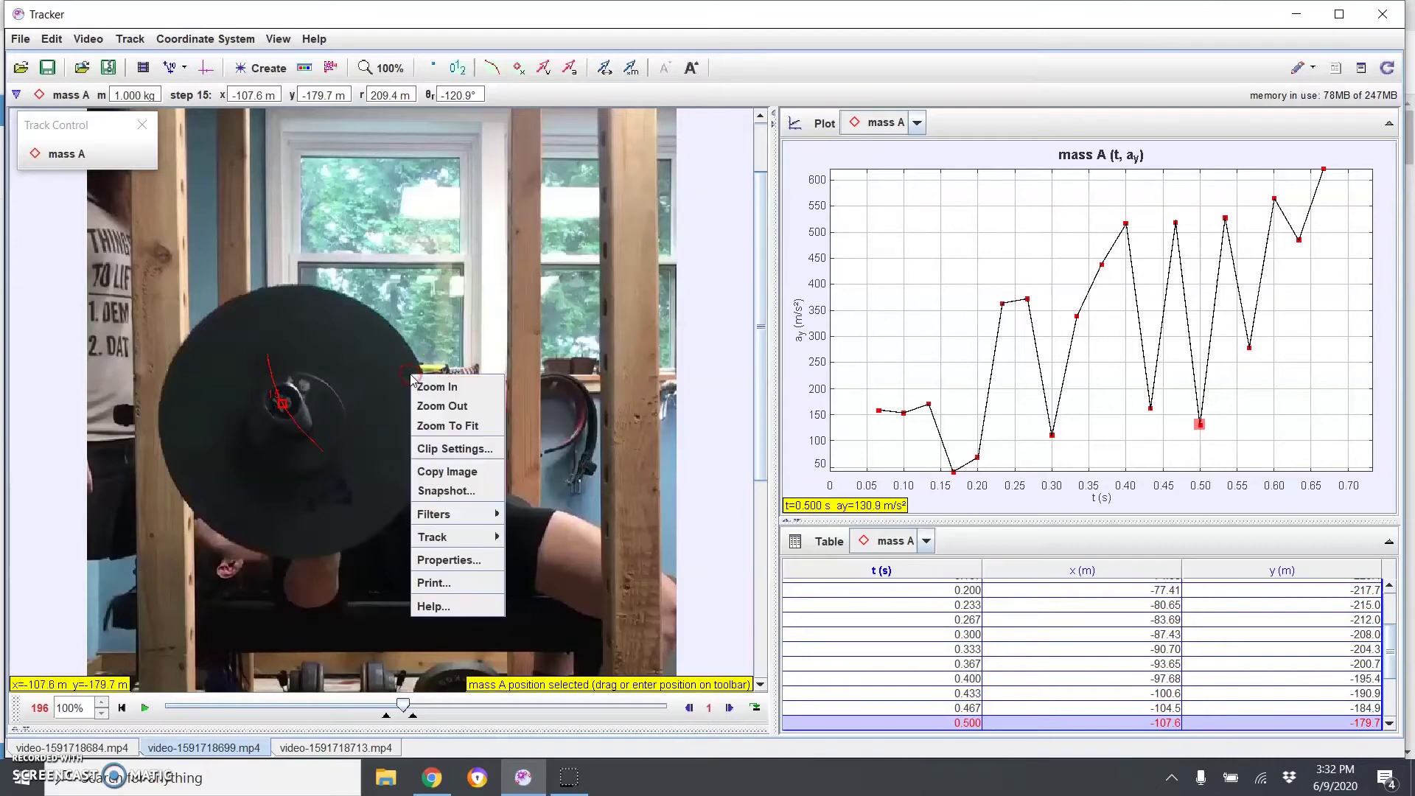
{"action": "left_click", "coordinate": [448, 426]}
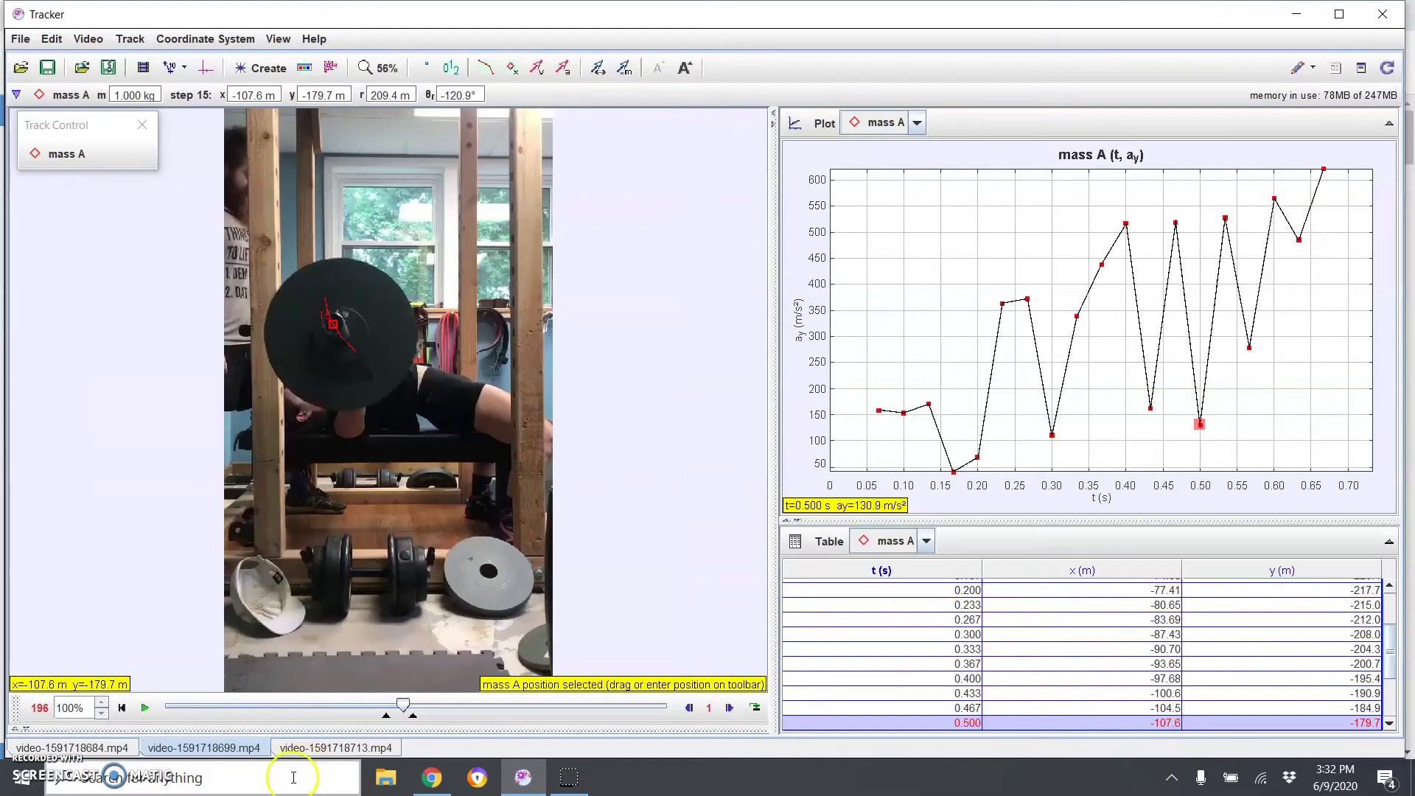
Step: Switch to the deadlift video, video-1591718713.mp4
{"action": "left_click", "coordinate": [309, 747]}
{"action": "left_click", "coordinate": [472, 581]}
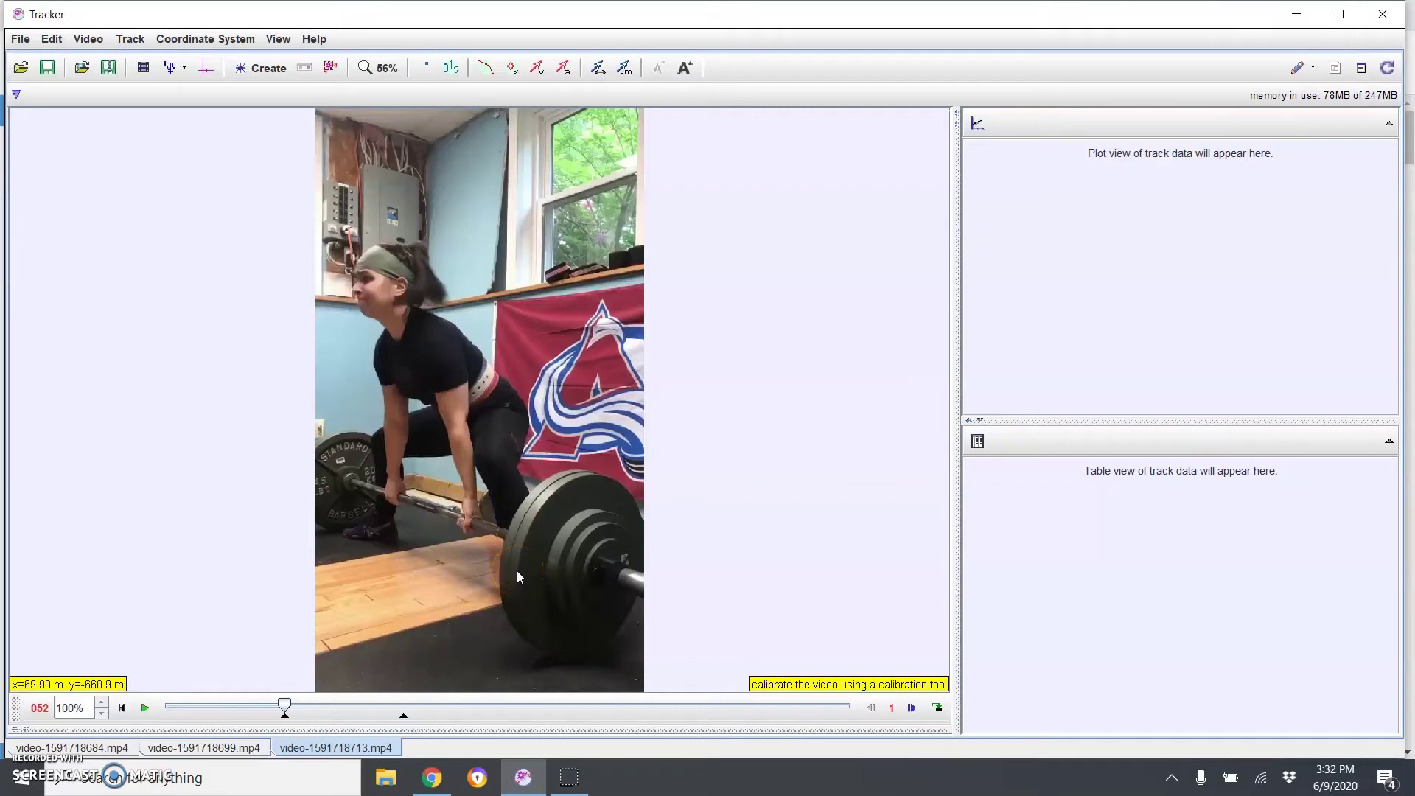
Step: Create a point mass track in the deadlift video and open the Autotracker for it
{"action": "left_click_drag", "start_coordinate": [508, 566], "coordinate": [431, 488]}
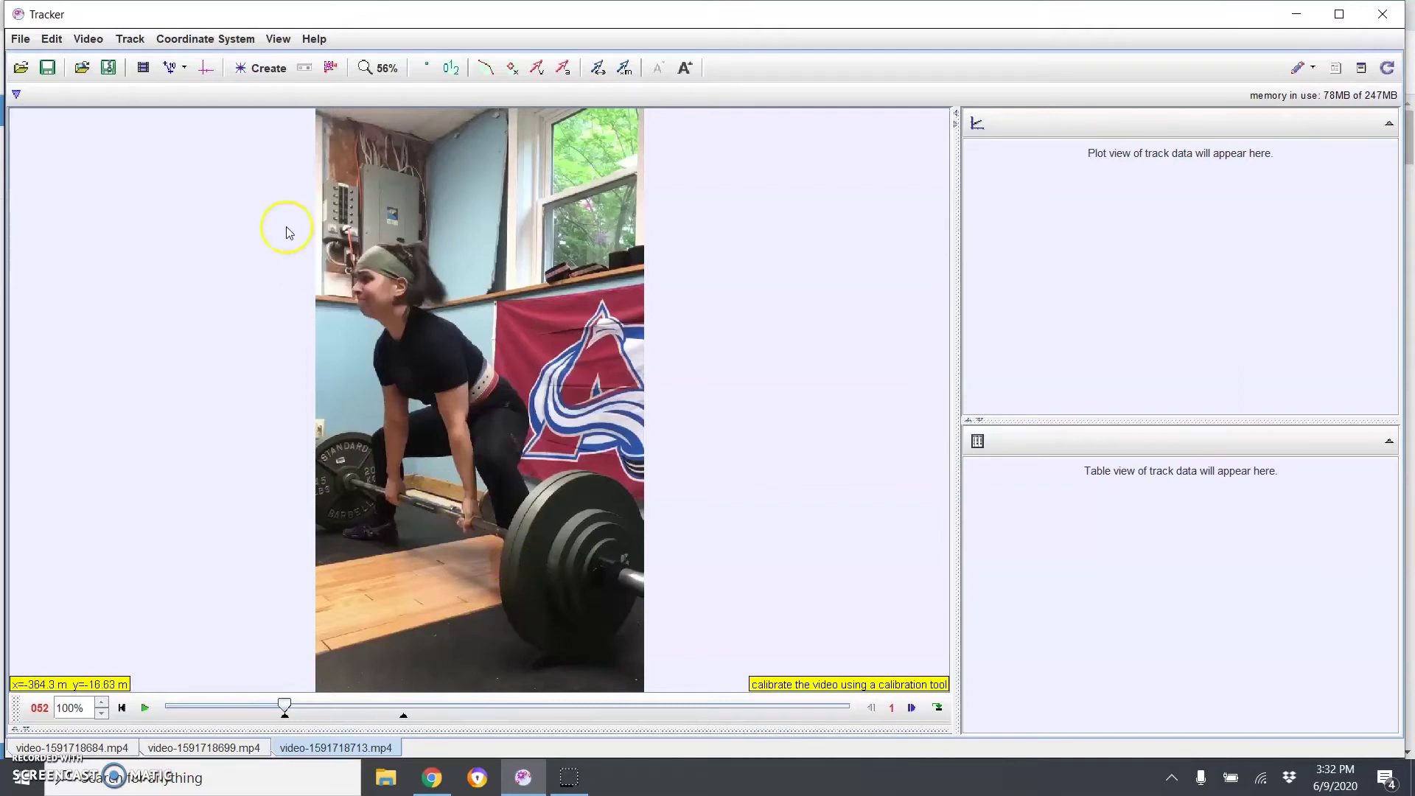
{"action": "left_click", "coordinate": [256, 67]}
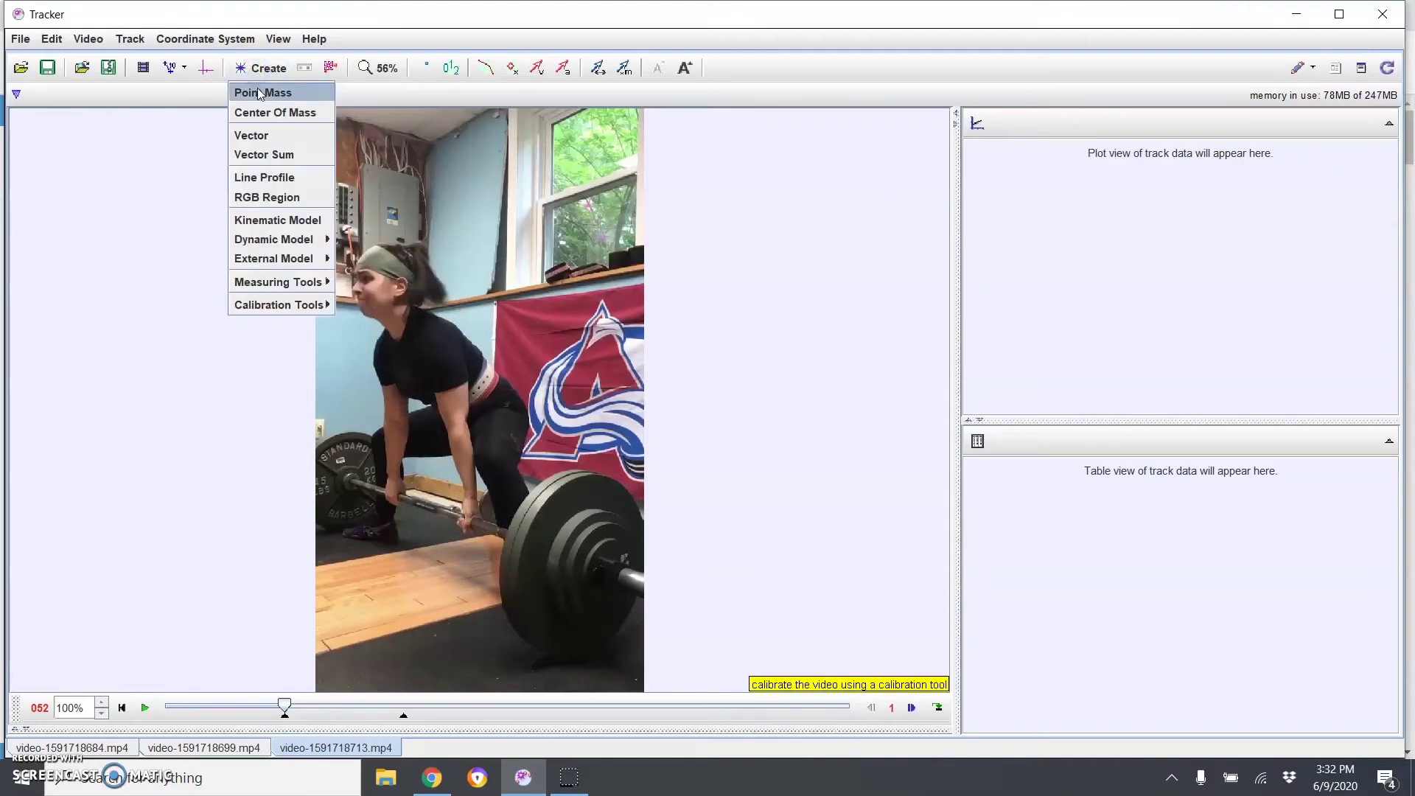
{"action": "left_click", "coordinate": [260, 93]}
{"action": "left_click", "coordinate": [74, 153]}
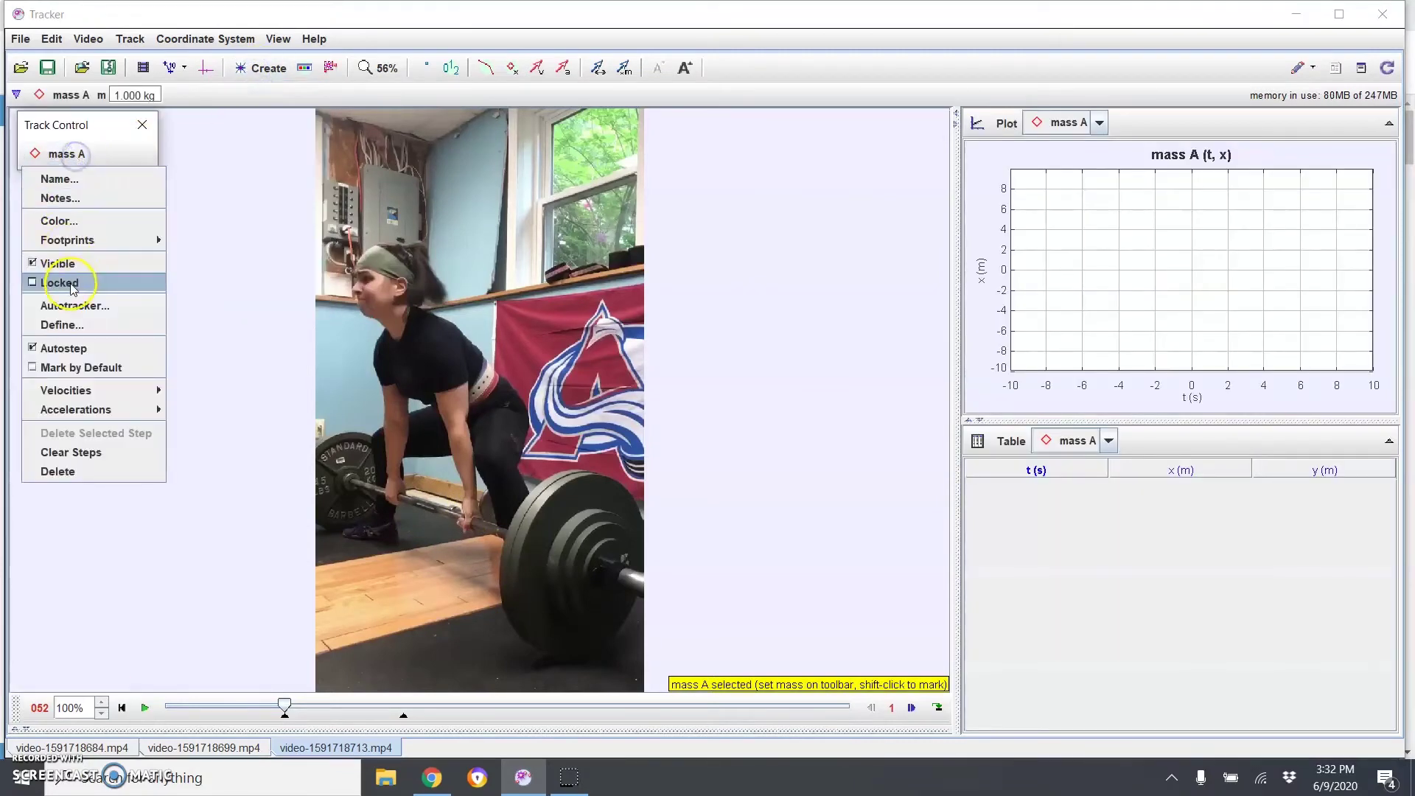
{"action": "left_click", "coordinate": [74, 305]}
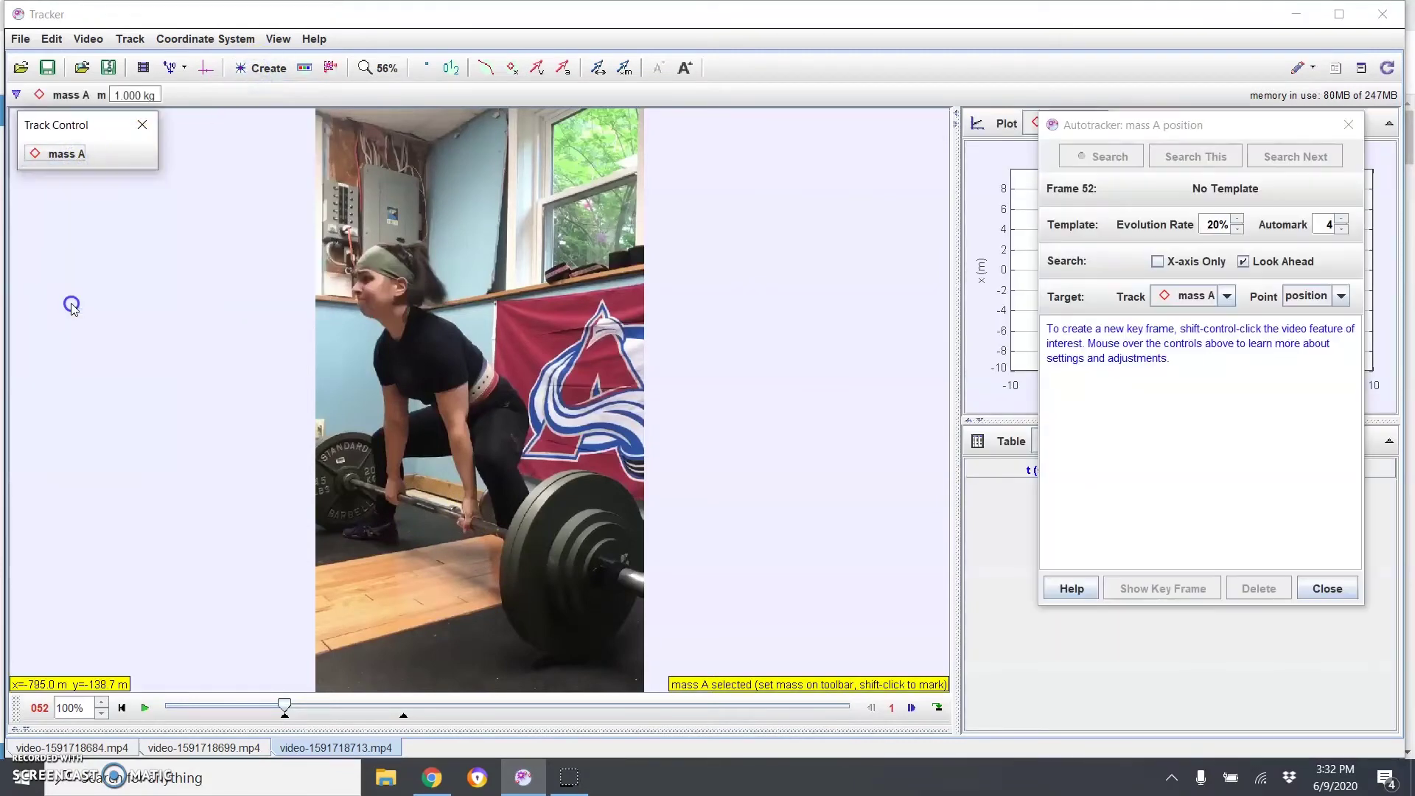
Step: Try to autotrack the bar from a key frame marked at 200% zoom on its shaft between the hands, with the video refitted to its view
{"action": "right_click", "coordinate": [430, 513]}
{"action": "left_click", "coordinate": [446, 522]}
{"action": "right_click", "coordinate": [383, 508]}
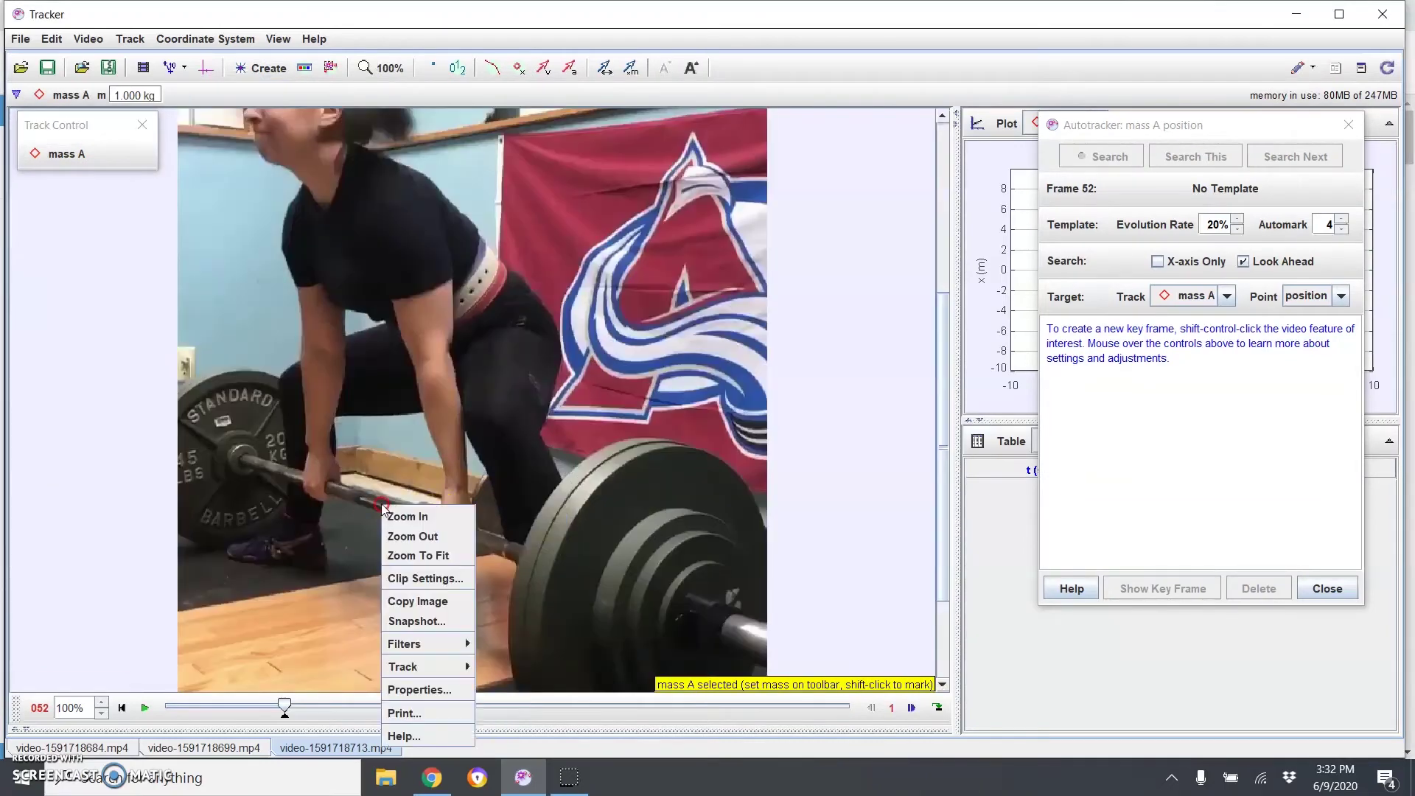
{"action": "left_click", "coordinate": [390, 516]}
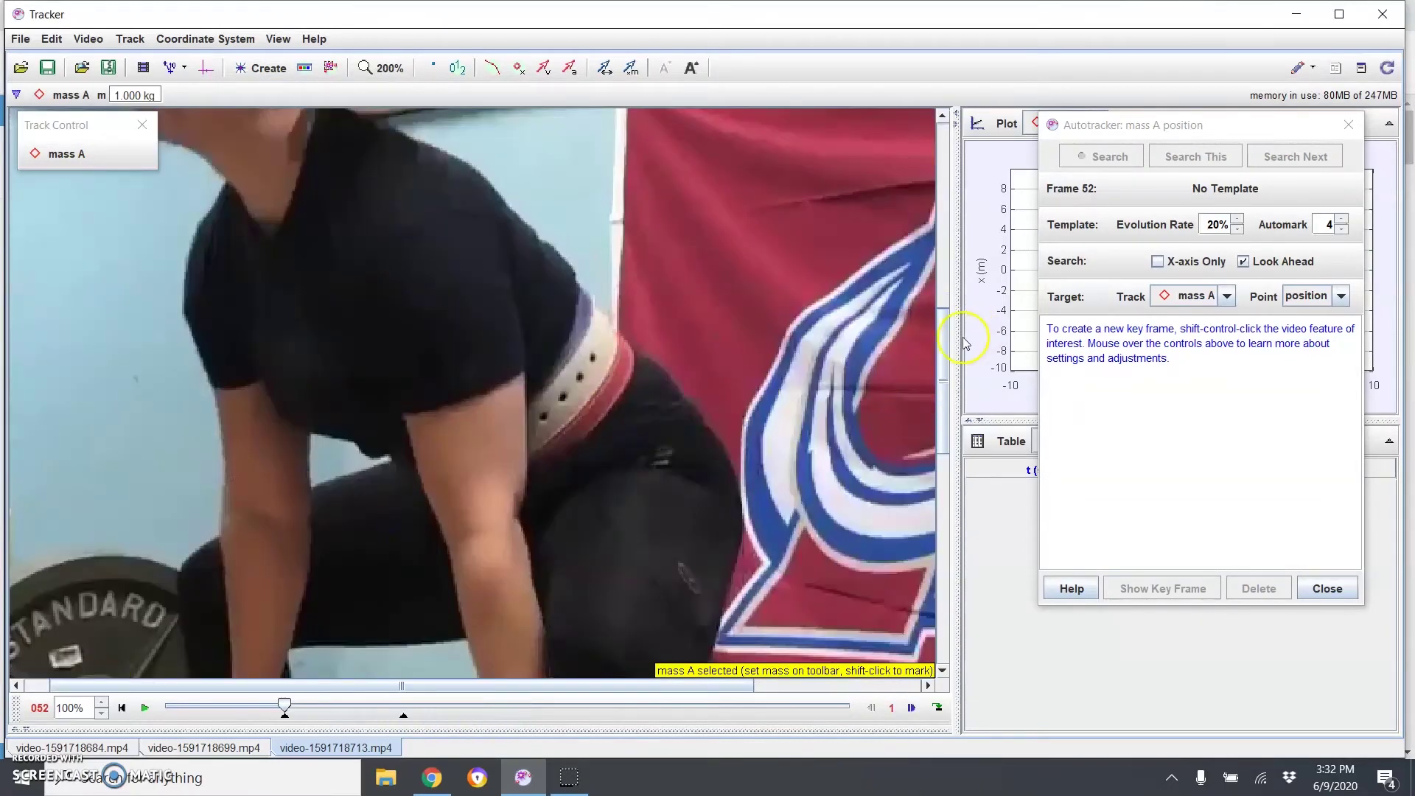
{"action": "left_click_drag", "start_coordinate": [945, 367], "coordinate": [944, 481]}
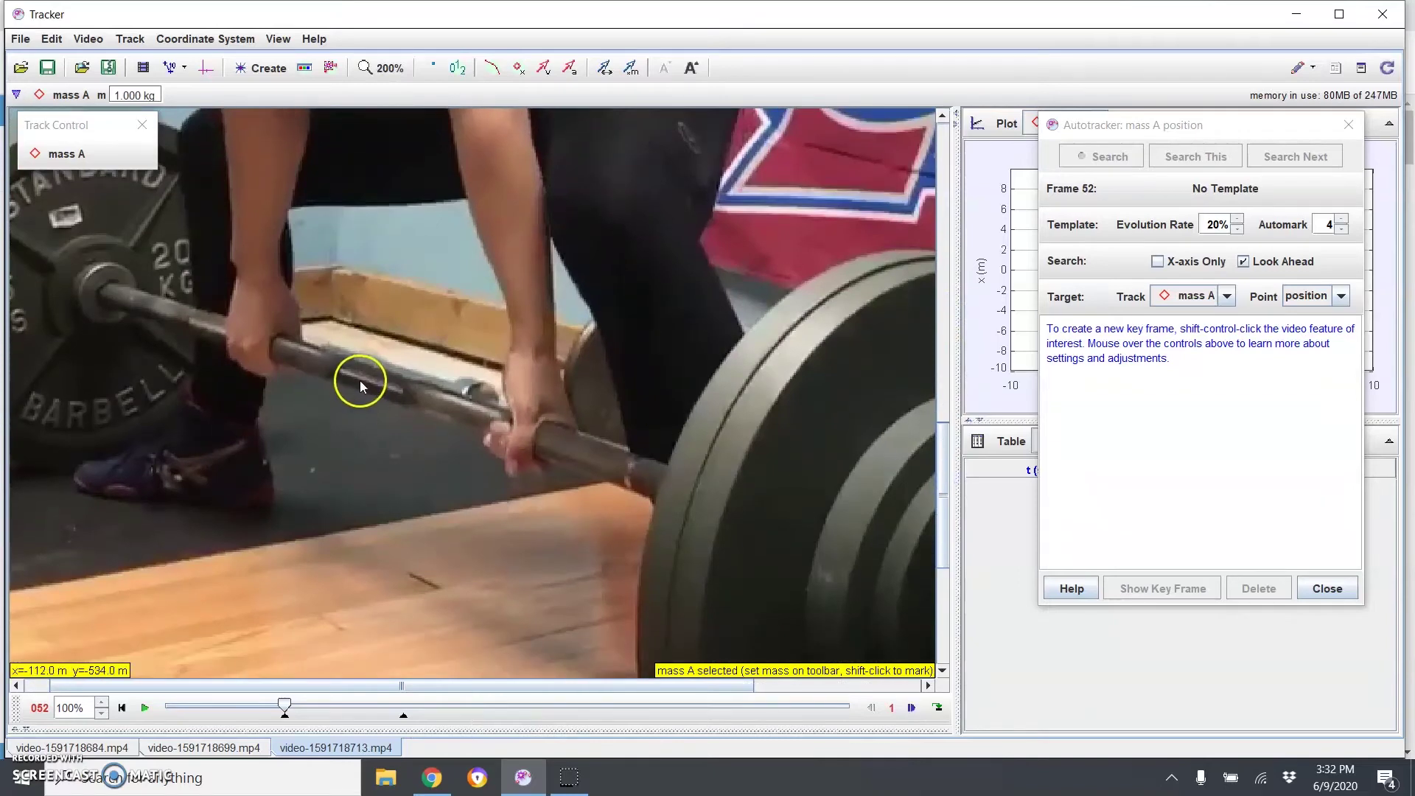
{"action": "left_click", "coordinate": [374, 381], "text": "ctrl+shift"}
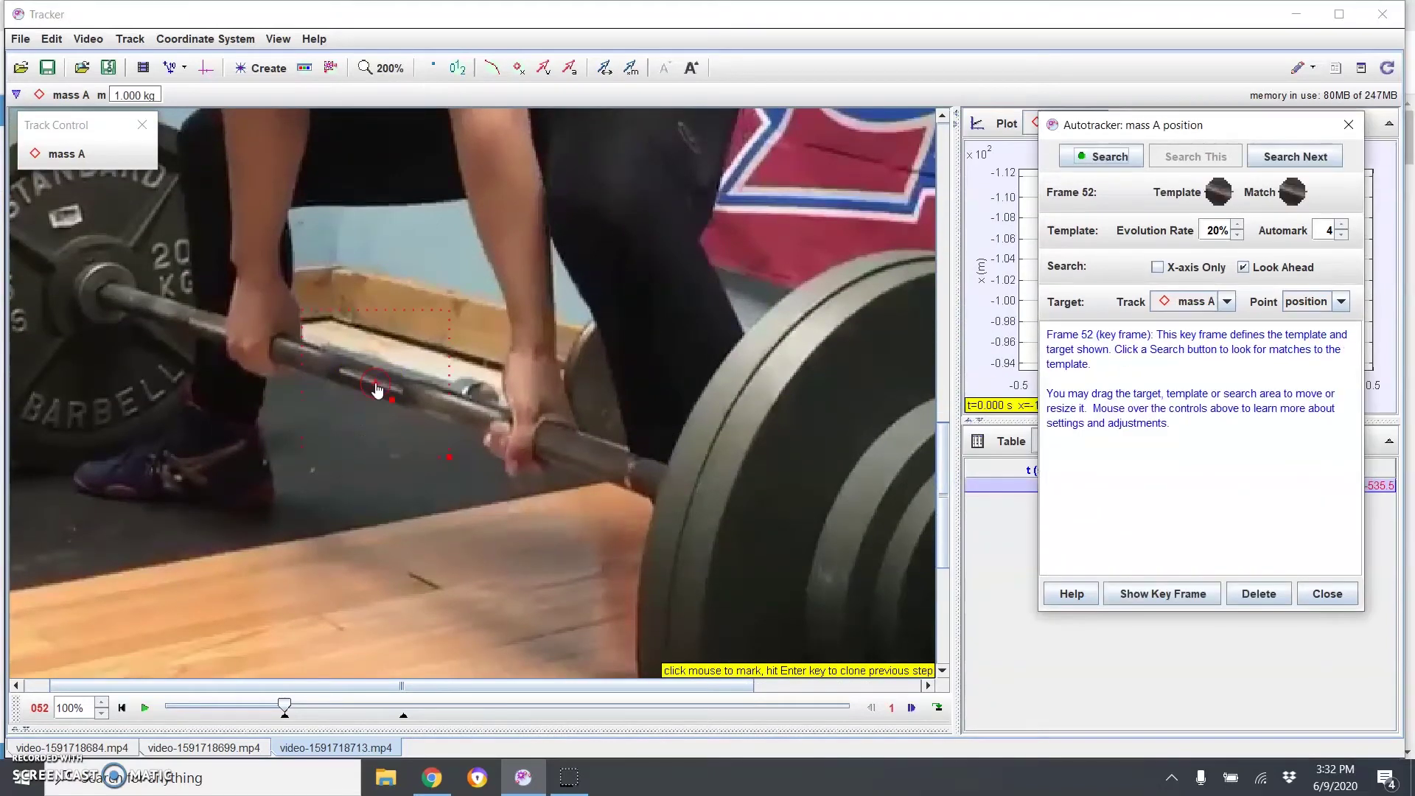
{"action": "right_click", "coordinate": [662, 360]}
{"action": "left_click", "coordinate": [692, 413]}
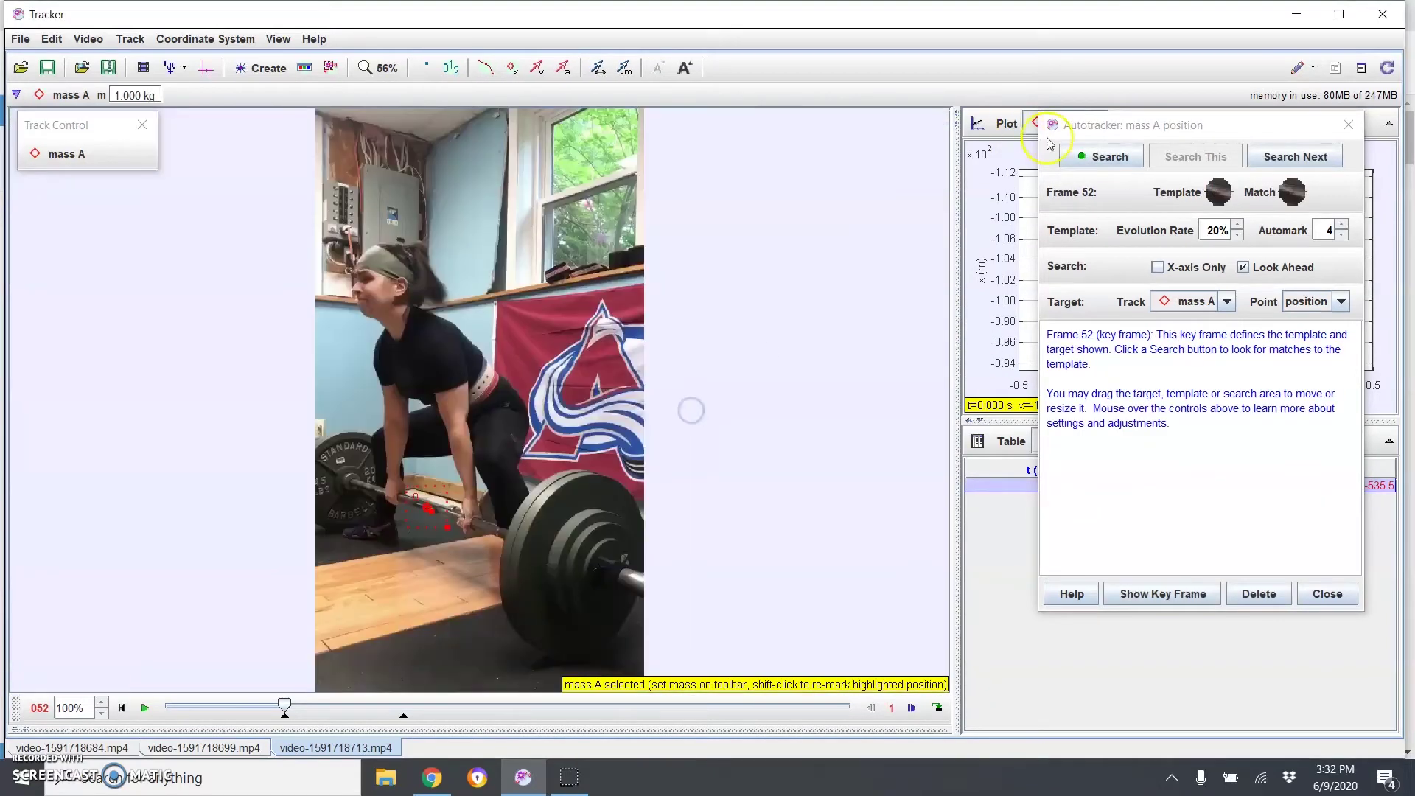
{"action": "left_click", "coordinate": [1102, 155]}
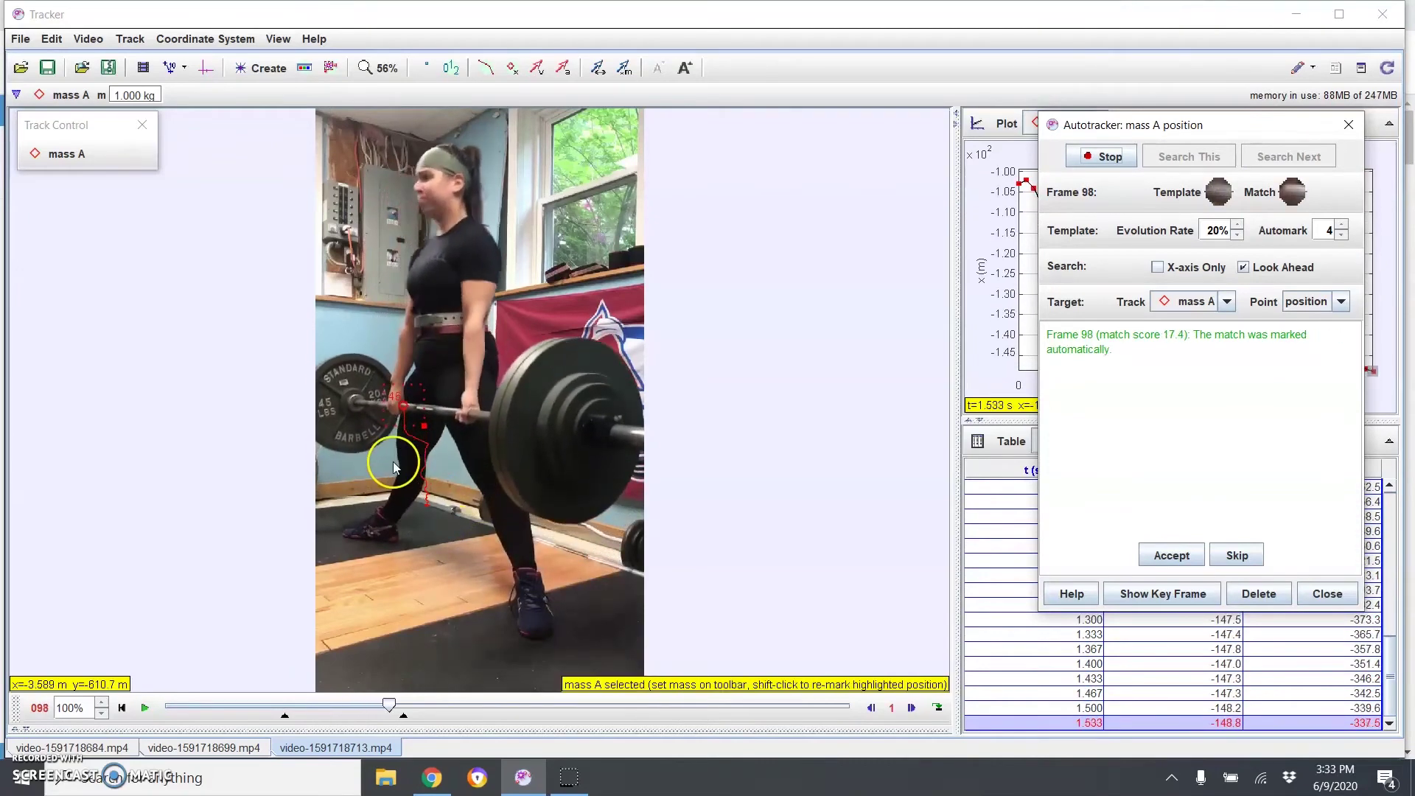
Step: Review the tracked bar path at 100% zoom and clear all of mass A's autotracked points
{"action": "right_click", "coordinate": [415, 446]}
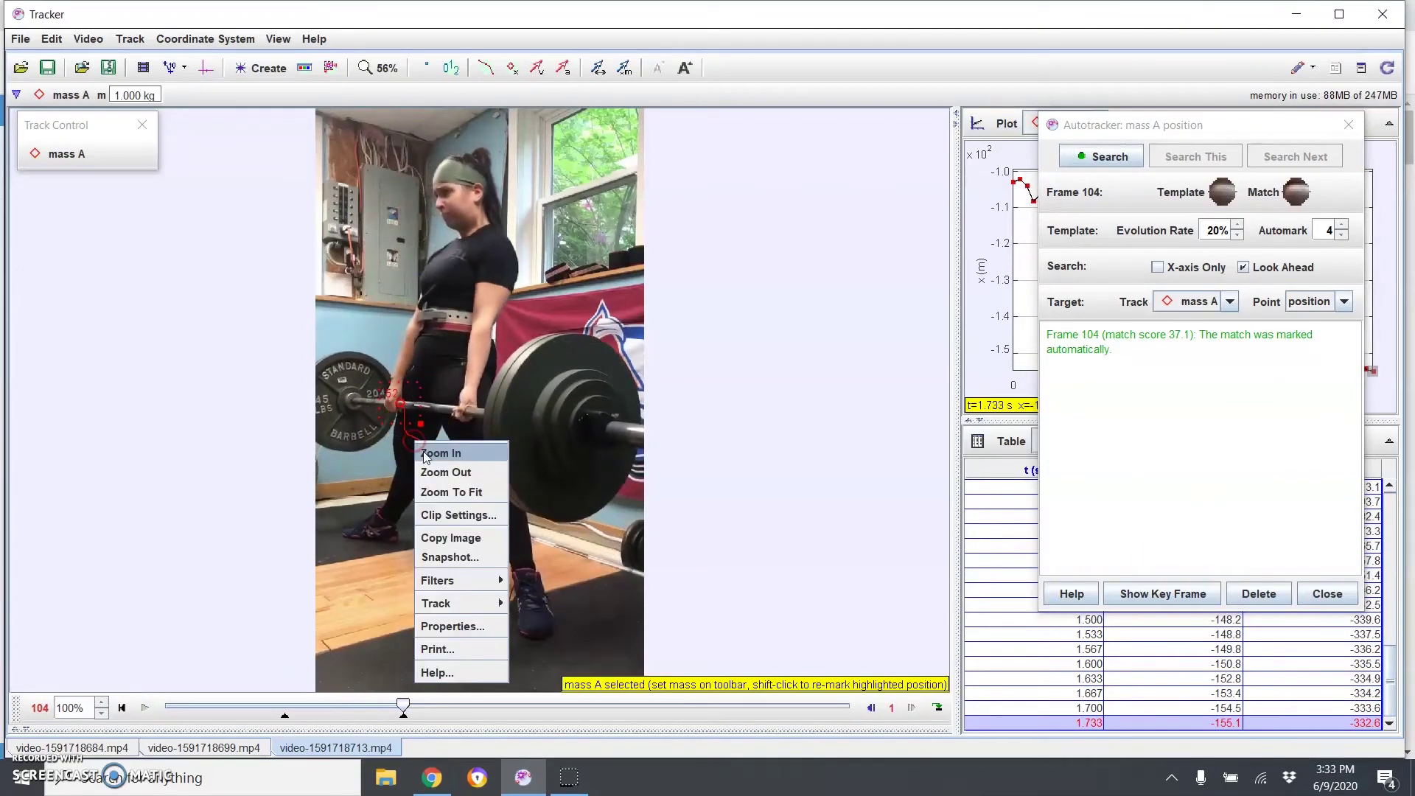
{"action": "left_click", "coordinate": [438, 452]}
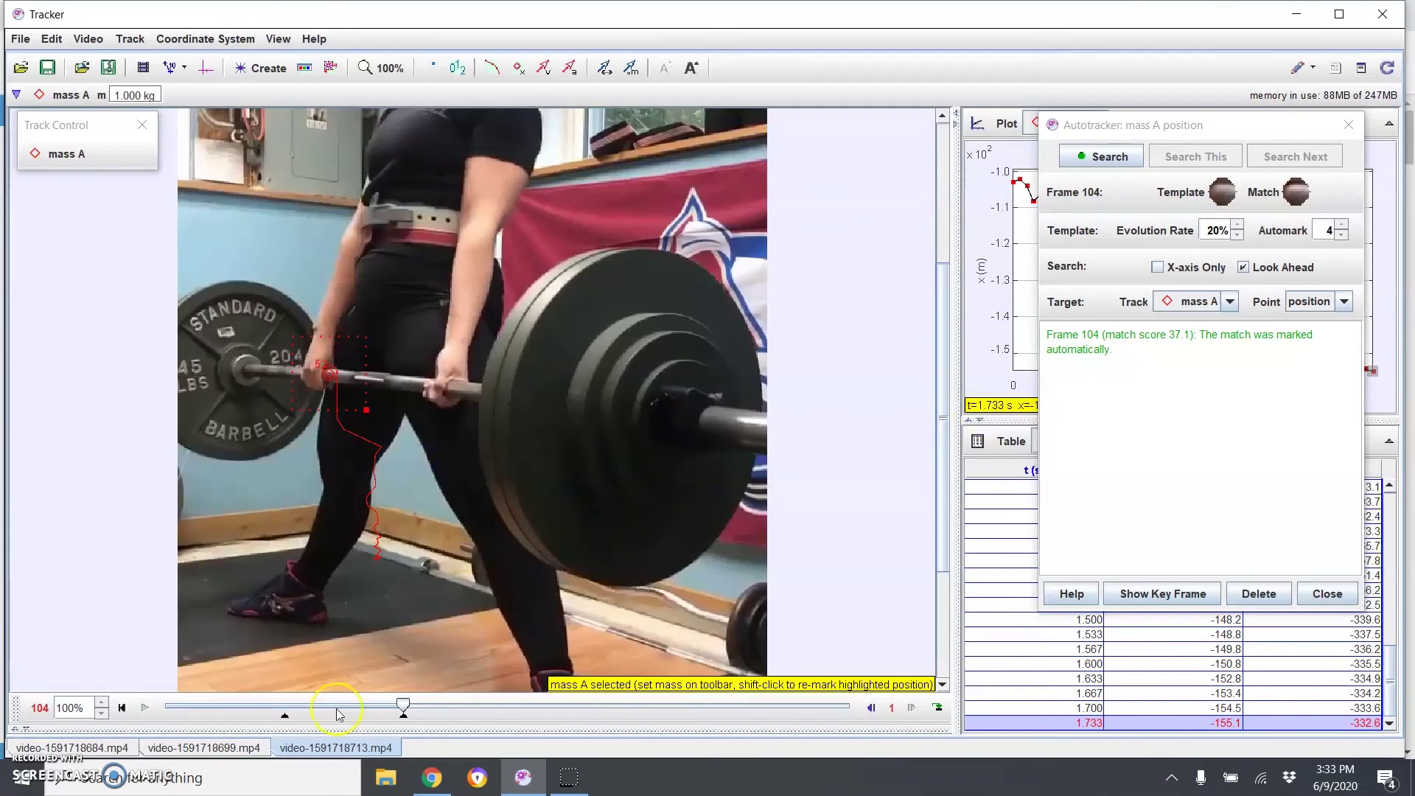
{"action": "left_click", "coordinate": [121, 708]}
{"action": "left_click", "coordinate": [144, 708]}
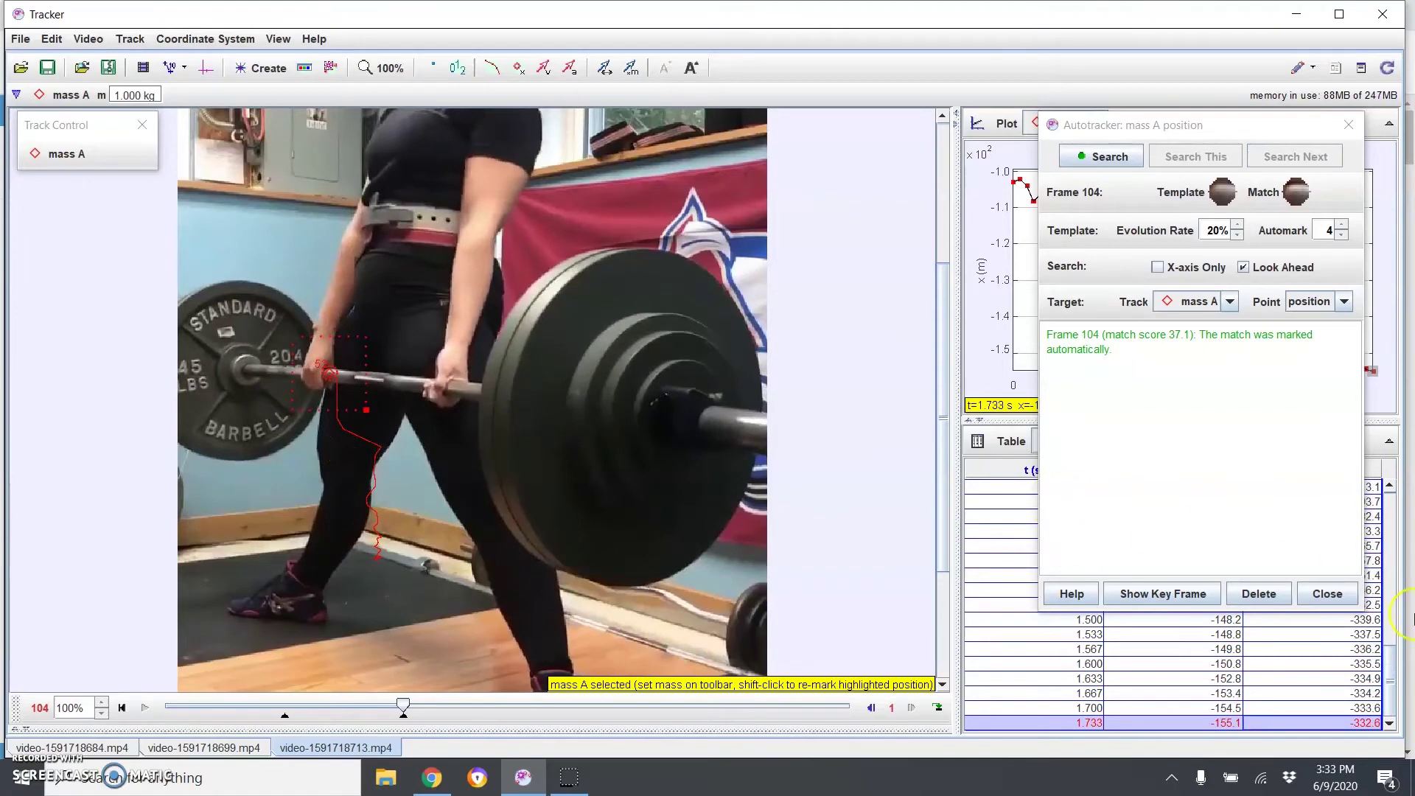
{"action": "left_click", "coordinate": [1282, 595]}
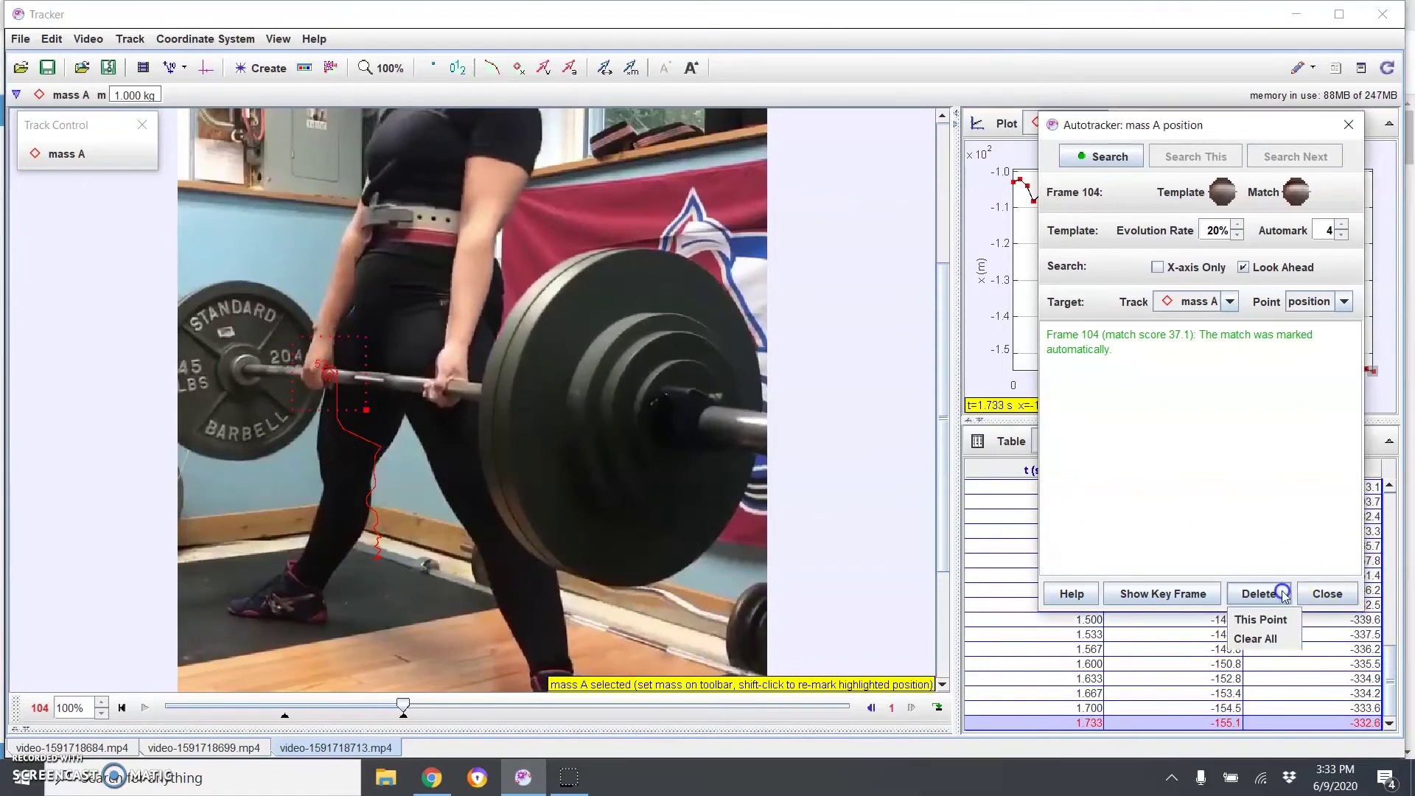
{"action": "left_click", "coordinate": [1264, 639]}
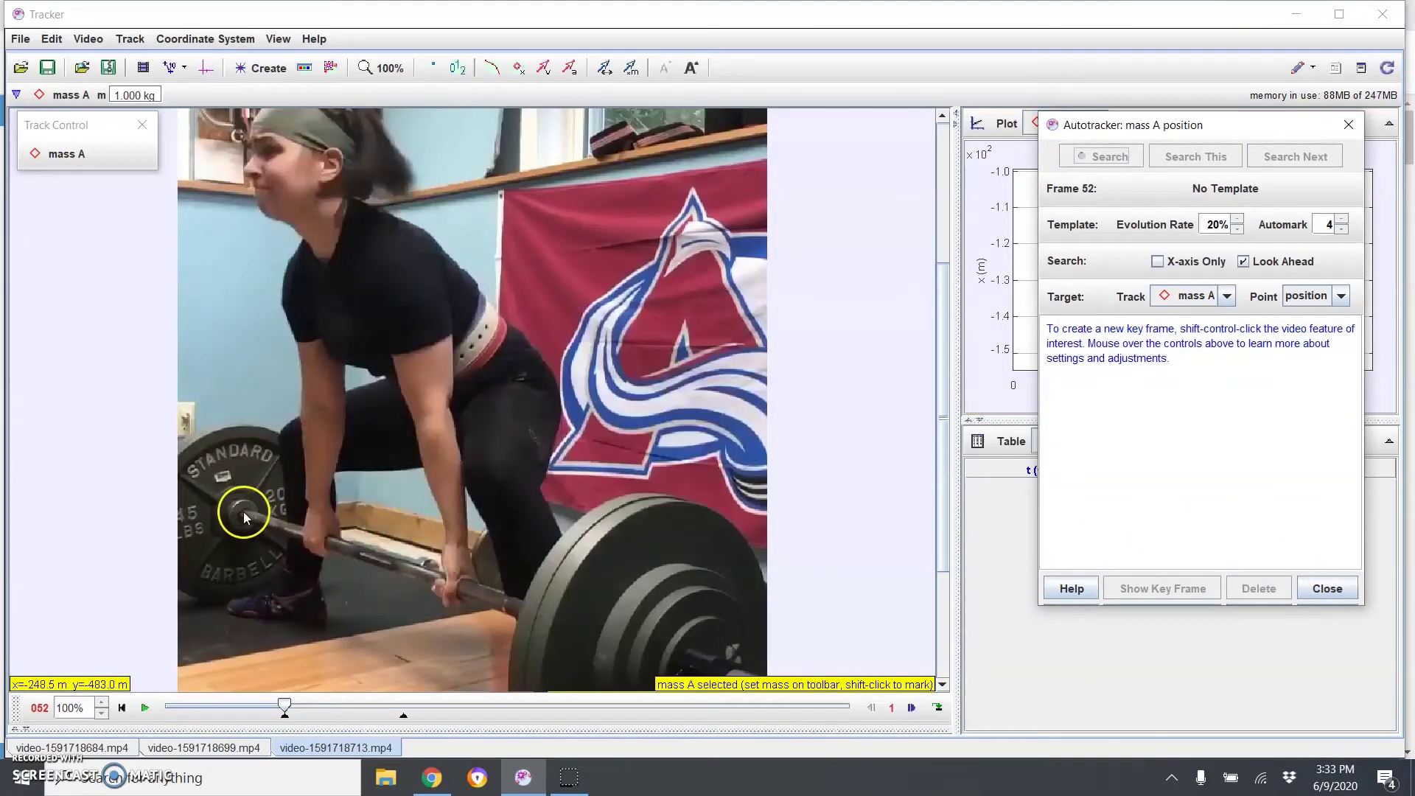
Step: Mark the far plate's hub as key frame in frame 52, autotrack it through the clip and close the Autotracker
{"action": "left_click", "coordinate": [240, 514], "text": "ctrl+shift"}
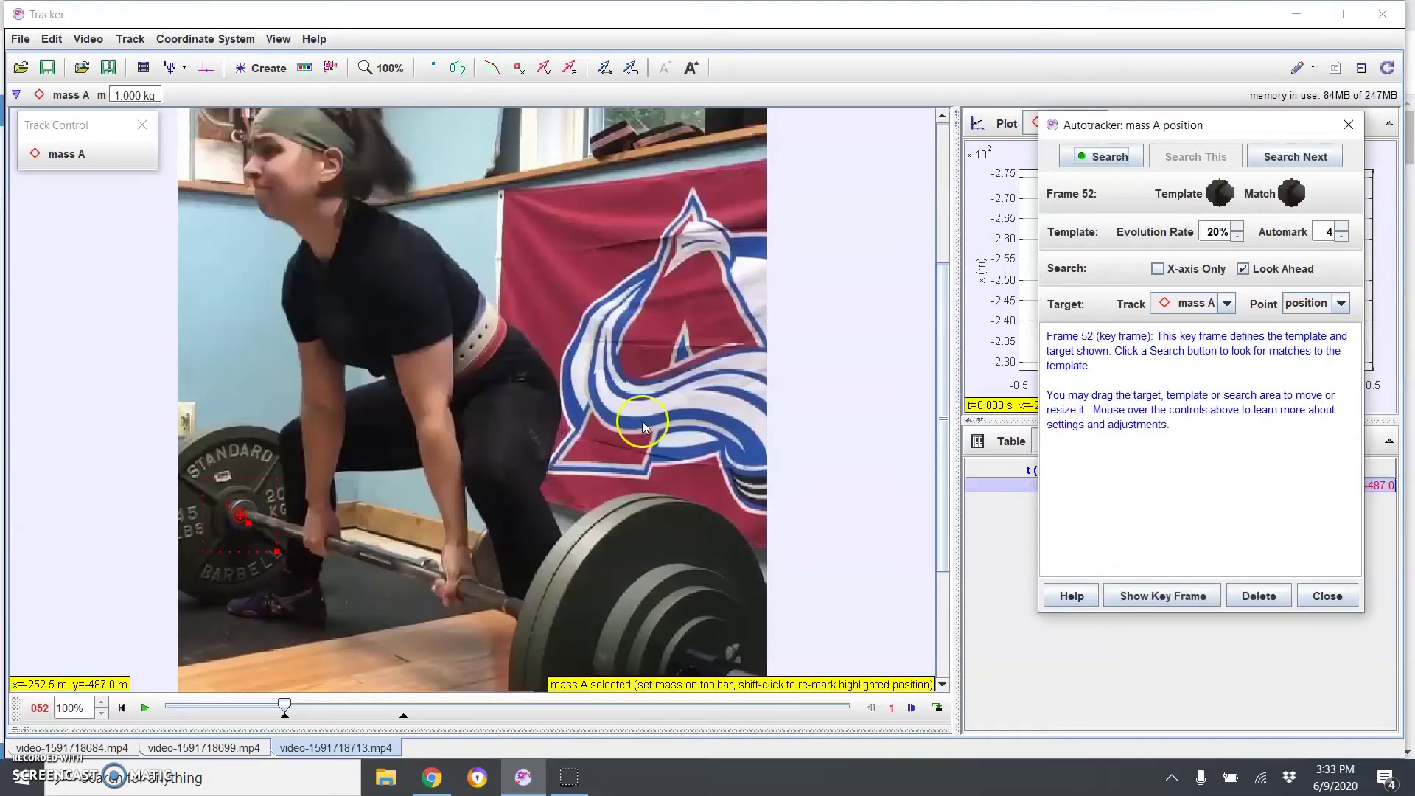
{"action": "left_click", "coordinate": [1089, 157]}
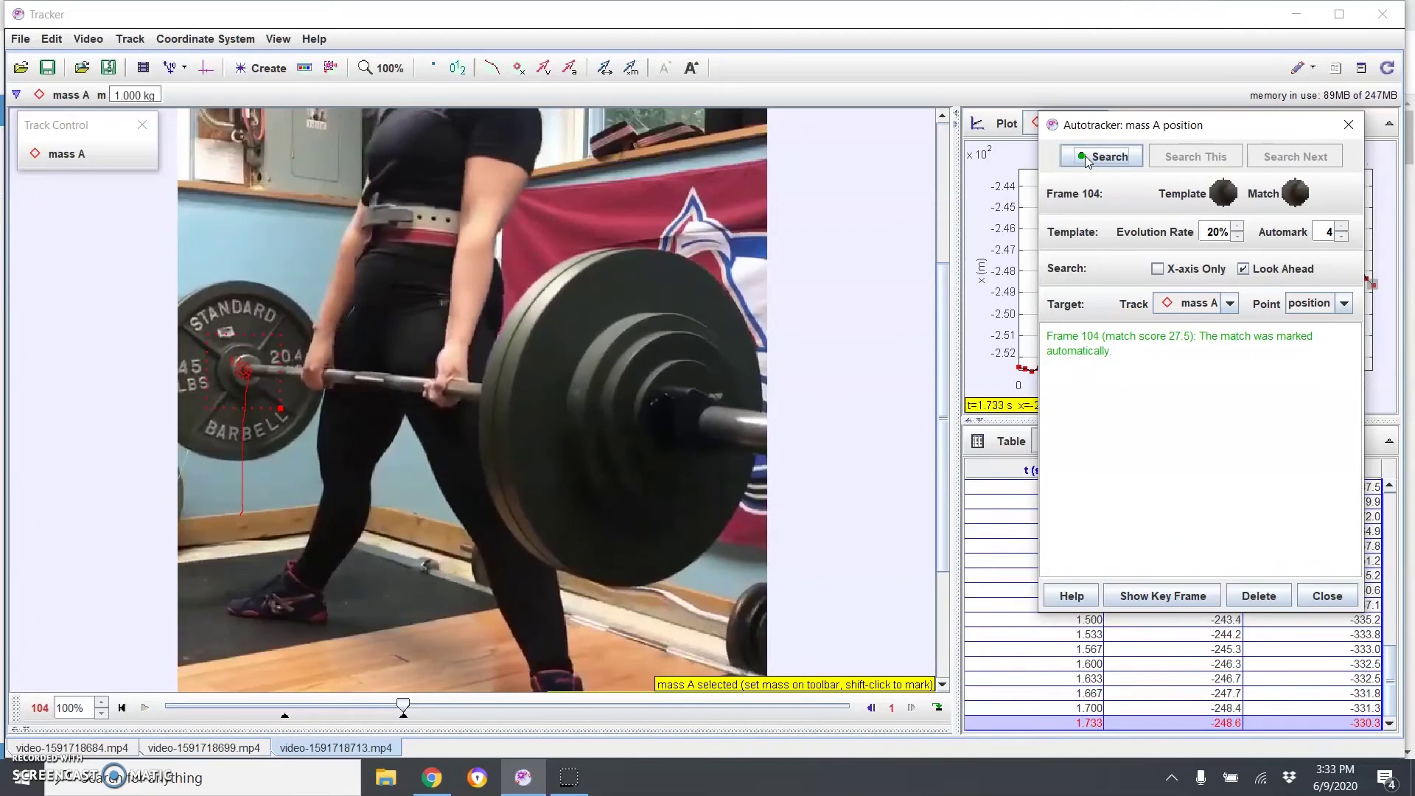
{"action": "left_click", "coordinate": [222, 401]}
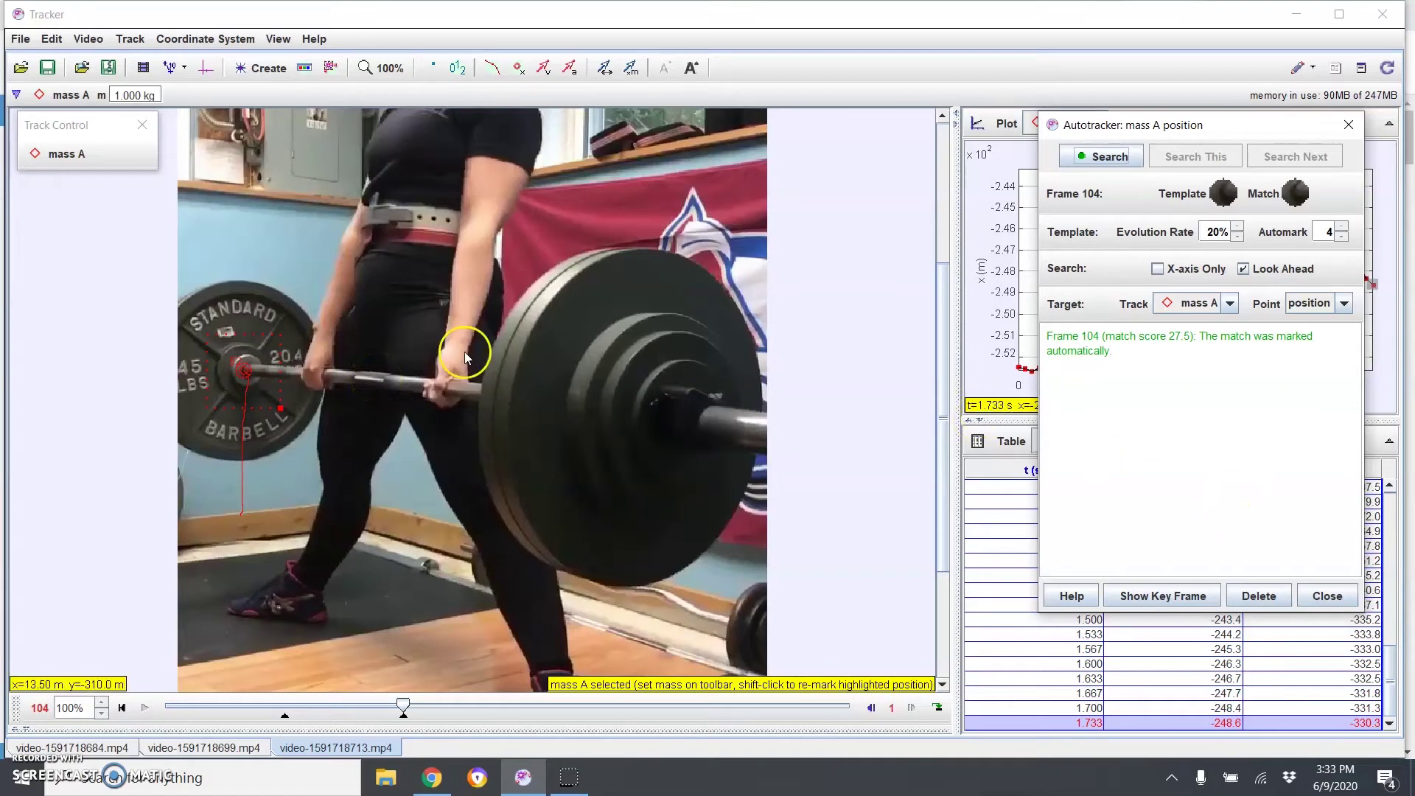
{"action": "left_click", "coordinate": [1335, 595]}
Step: Fit the deadlift video to its view and return the clip to its start frame
{"action": "right_click", "coordinate": [653, 398]}
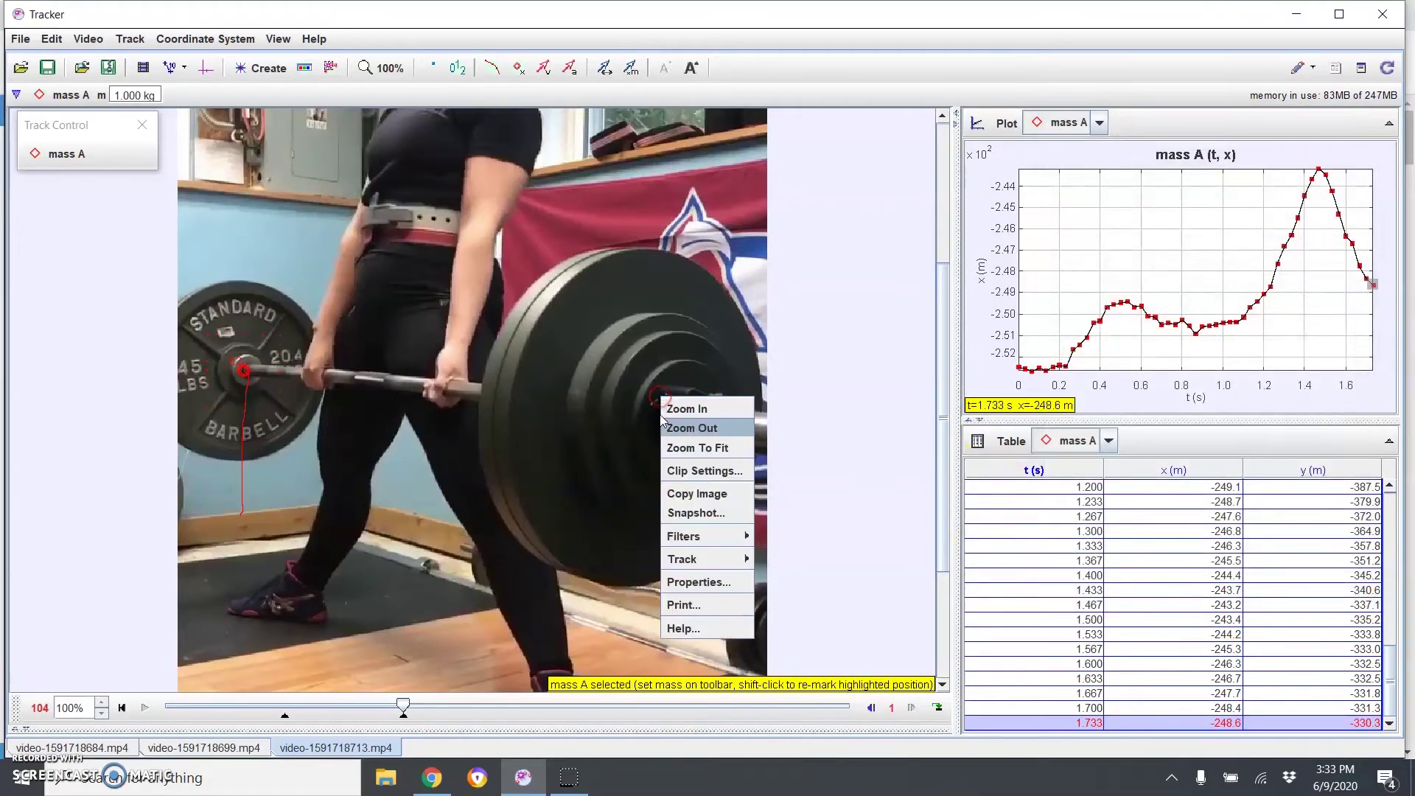
{"action": "left_click", "coordinate": [670, 442]}
{"action": "left_click", "coordinate": [121, 708]}
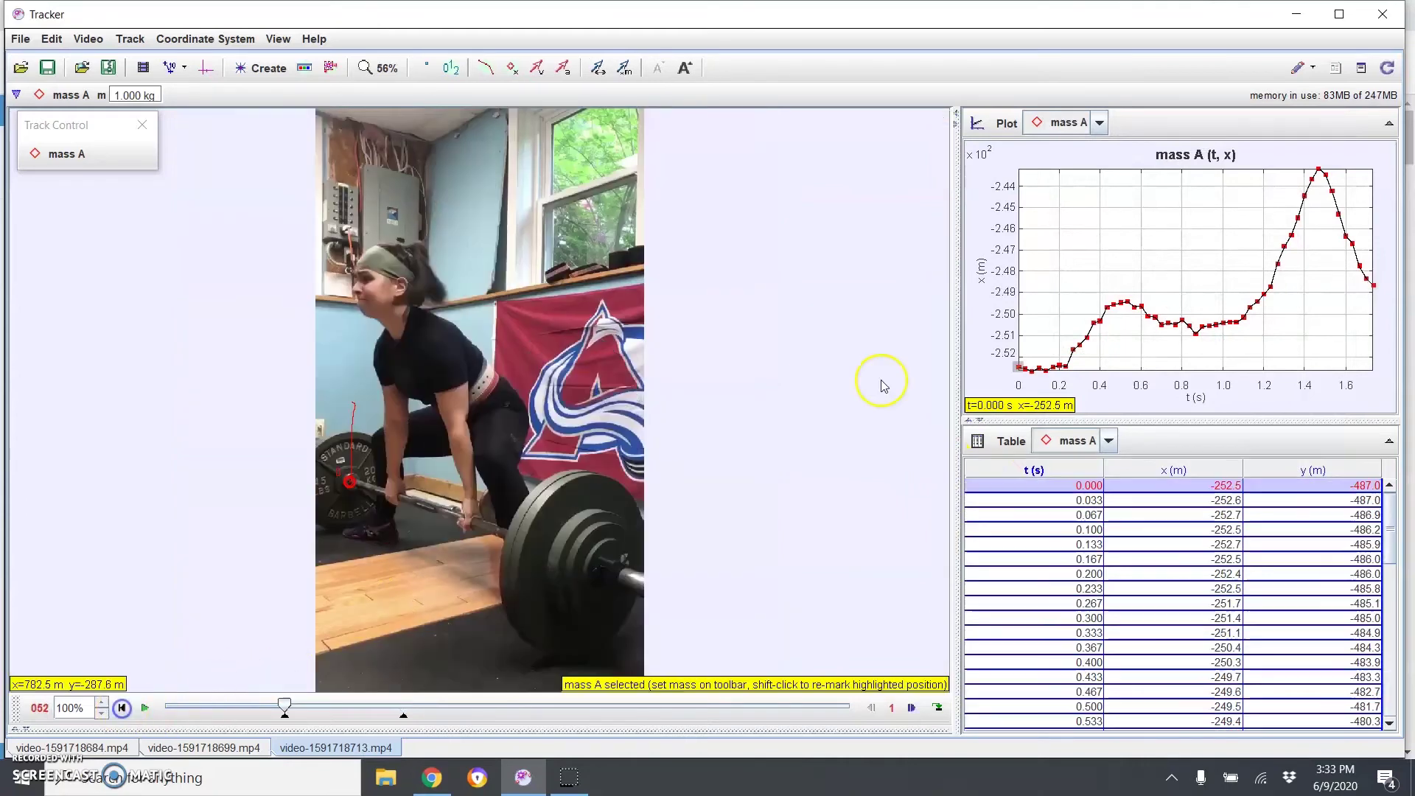
Step: Plot mass A's acceleration y-component against time and widen the plot view
{"action": "left_click", "coordinate": [982, 286]}
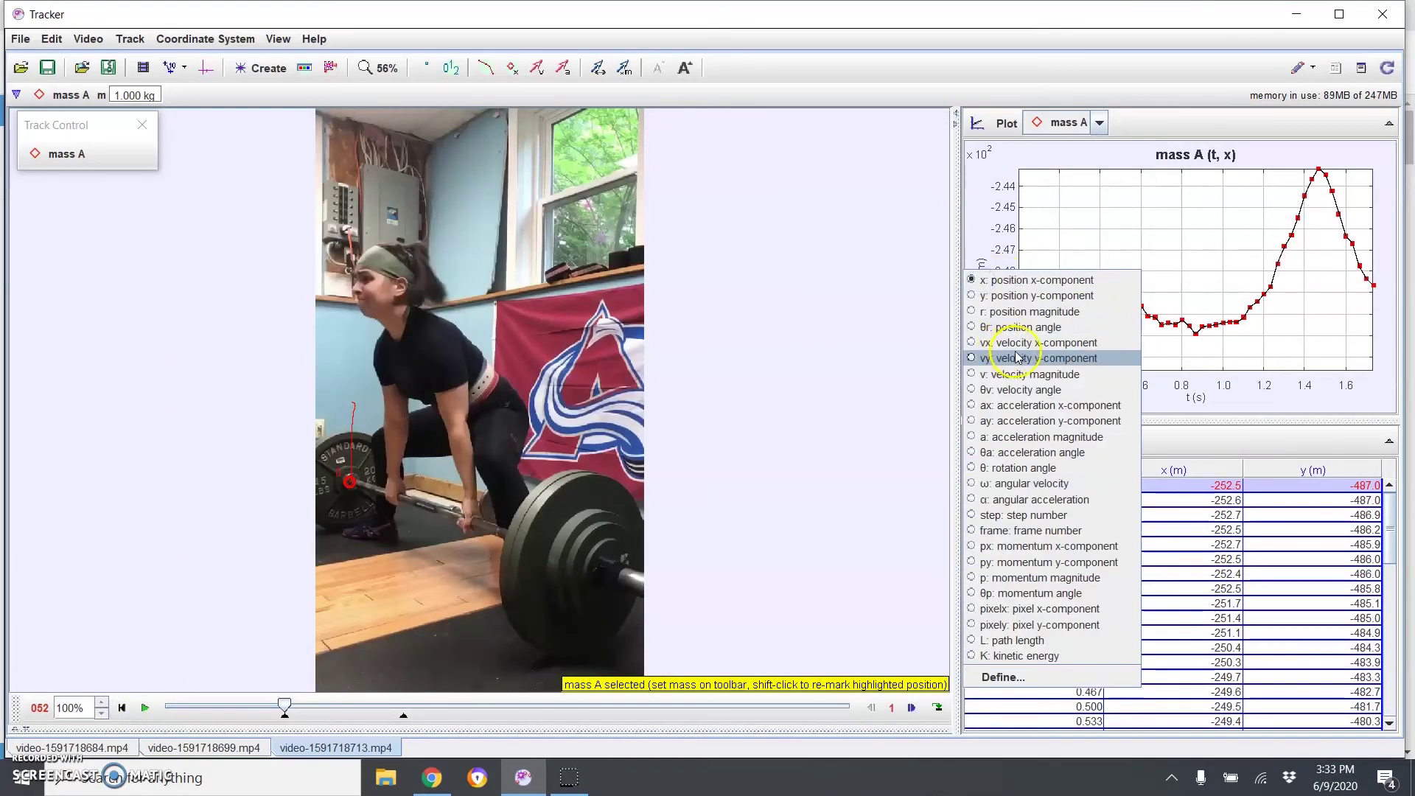
{"action": "left_click", "coordinate": [1019, 417]}
{"action": "left_click_drag", "start_coordinate": [955, 388], "coordinate": [867, 392]}
Step: Inspect the deadlift frames at the acceleration plot's points at t = 1.433, 0.133, 0.267, 0.400, 0.567 and 0.700 s
{"action": "left_click", "coordinate": [1295, 371]}
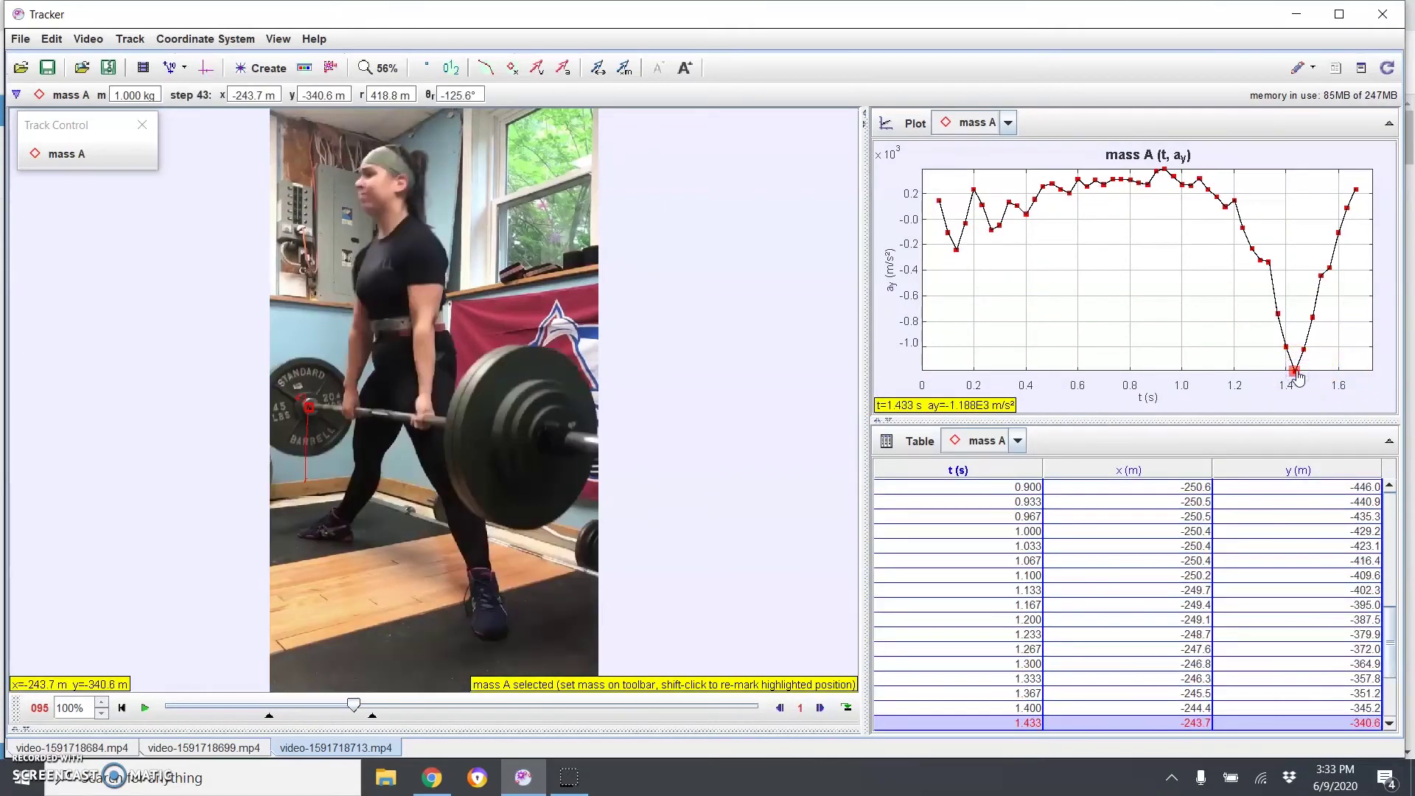
{"action": "left_click", "coordinate": [574, 363]}
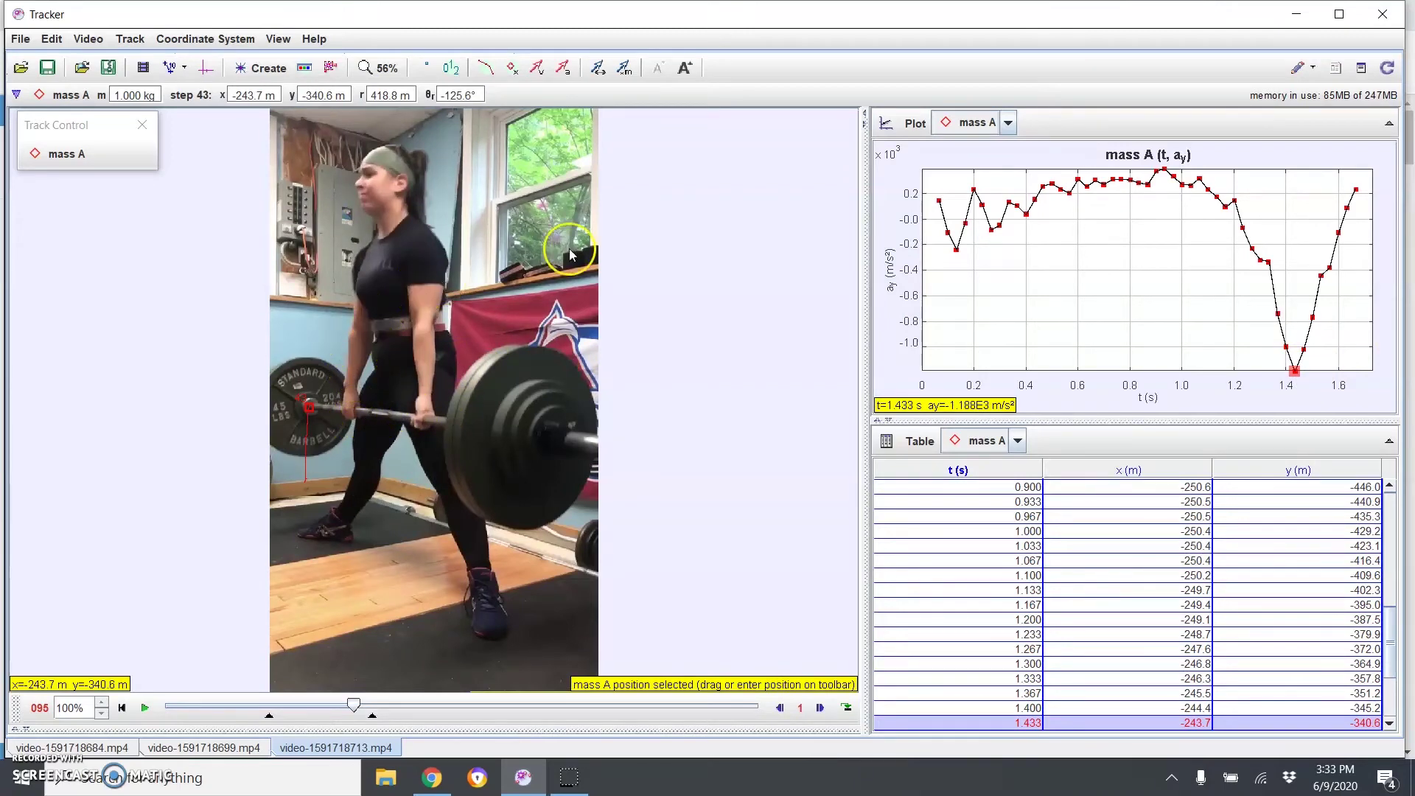
{"action": "left_click", "coordinate": [956, 250]}
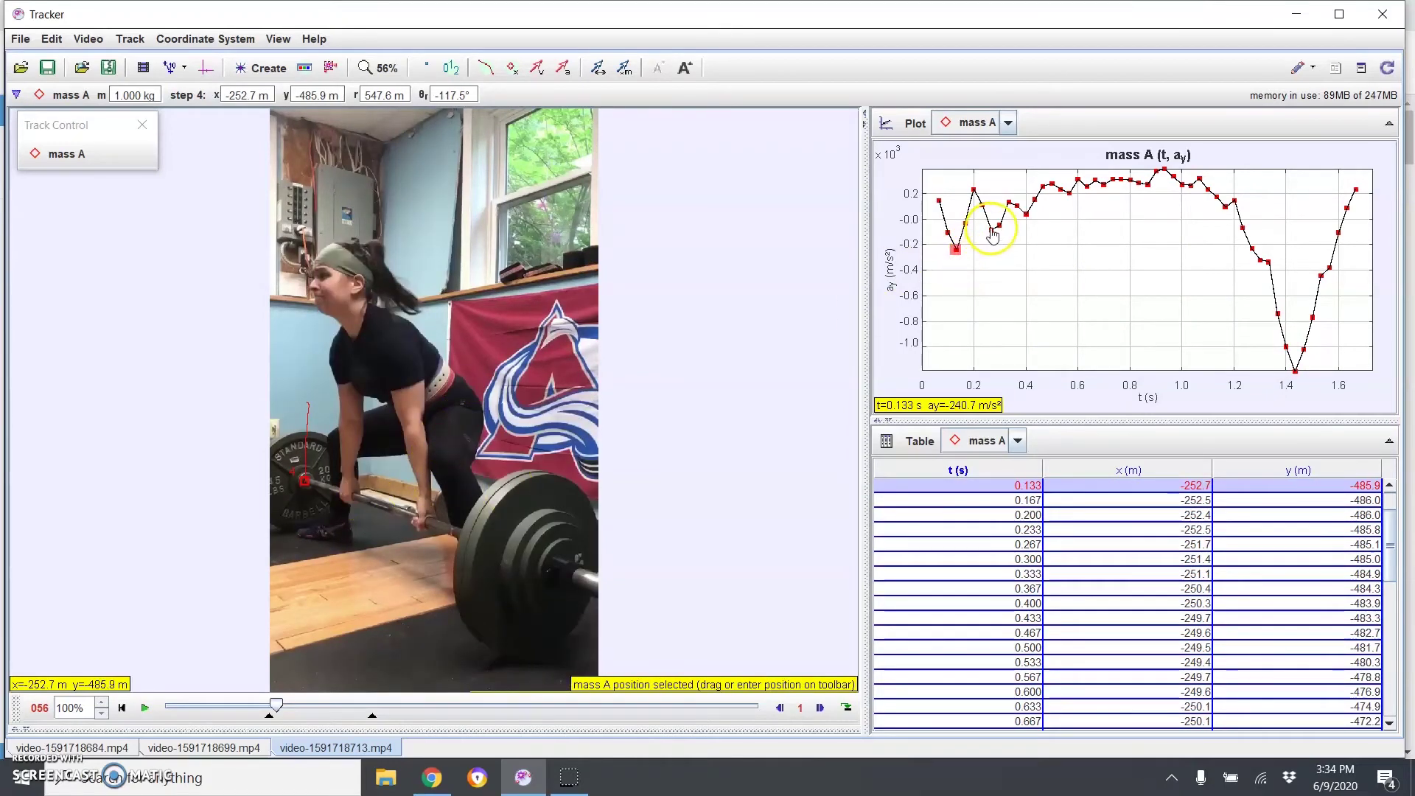
{"action": "left_click", "coordinate": [991, 229]}
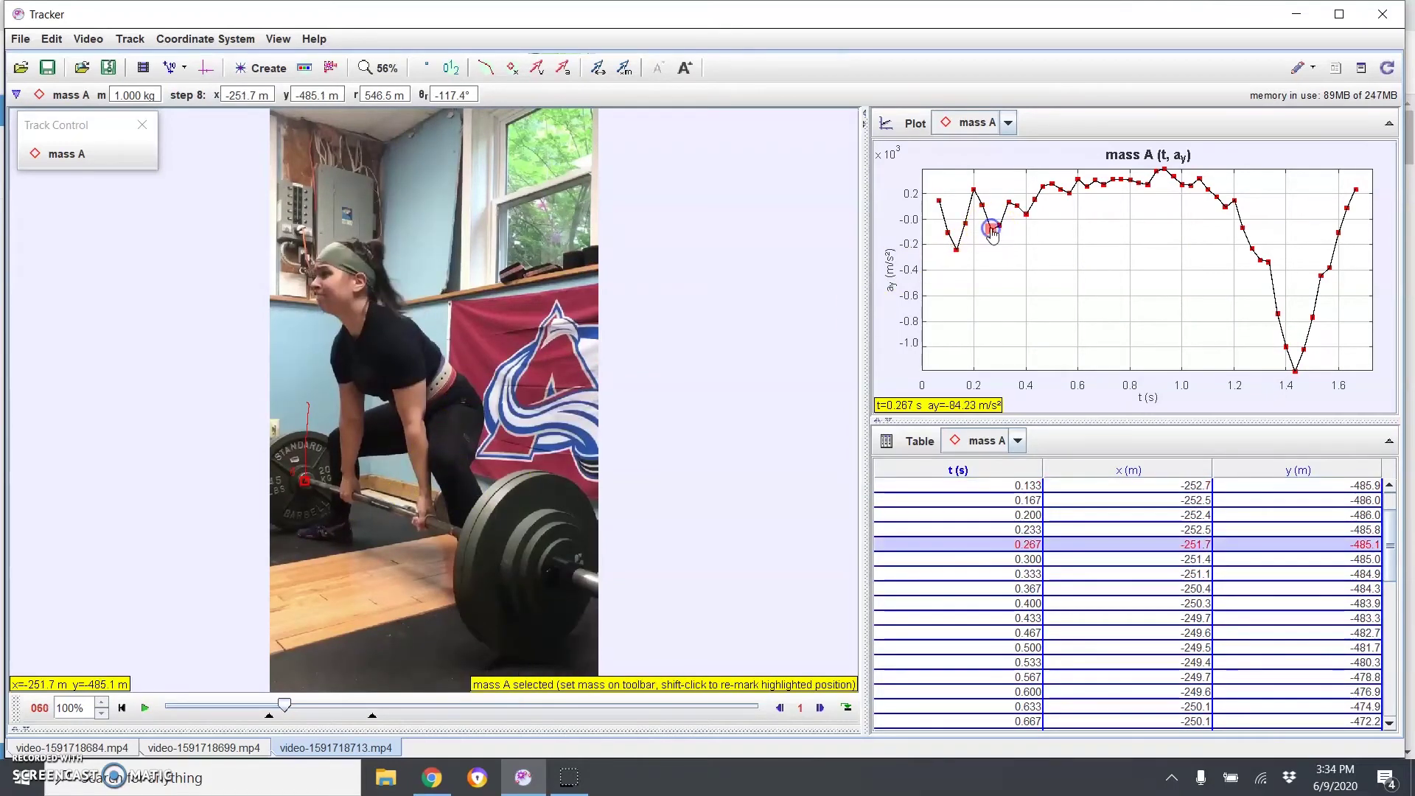
{"action": "left_click", "coordinate": [1025, 215]}
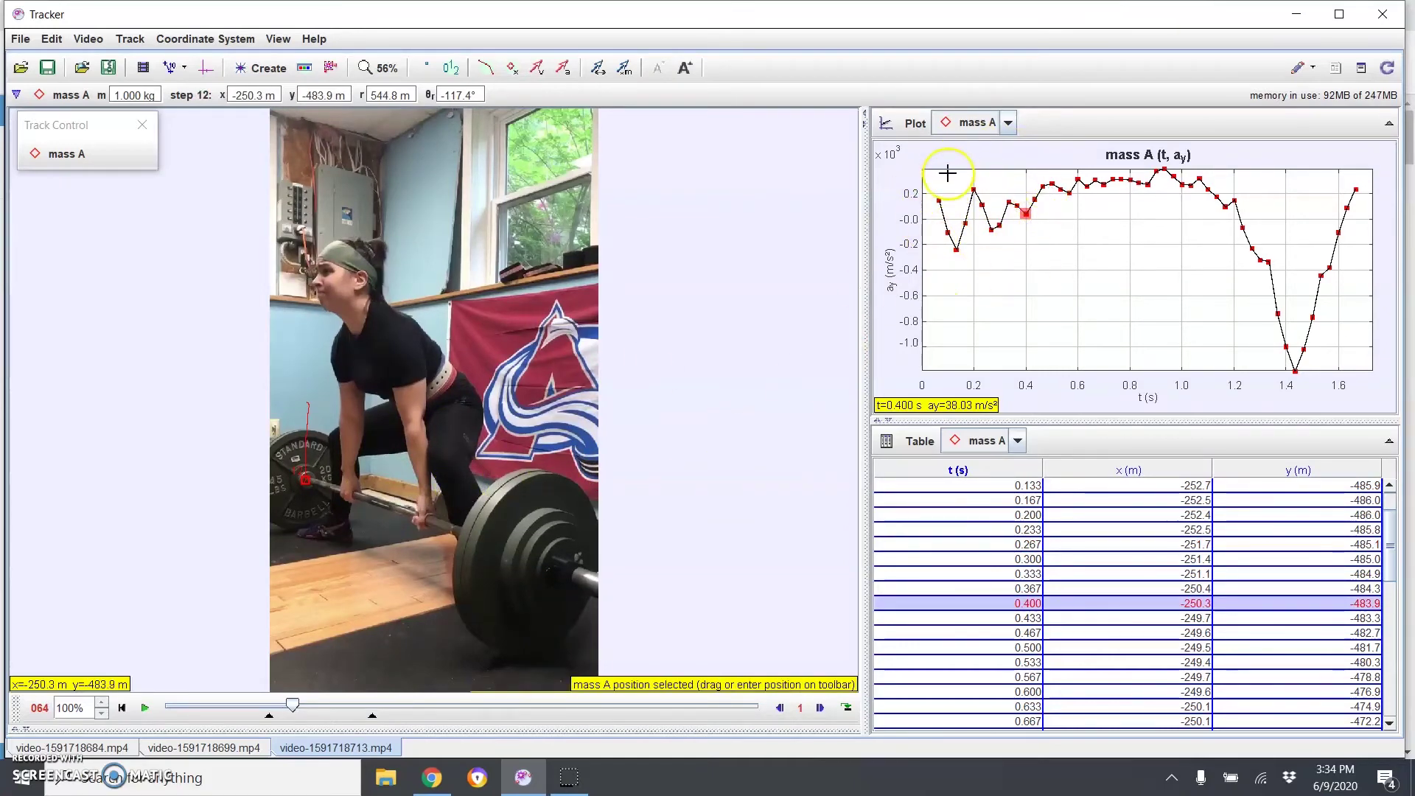
{"action": "left_click", "coordinate": [1069, 194]}
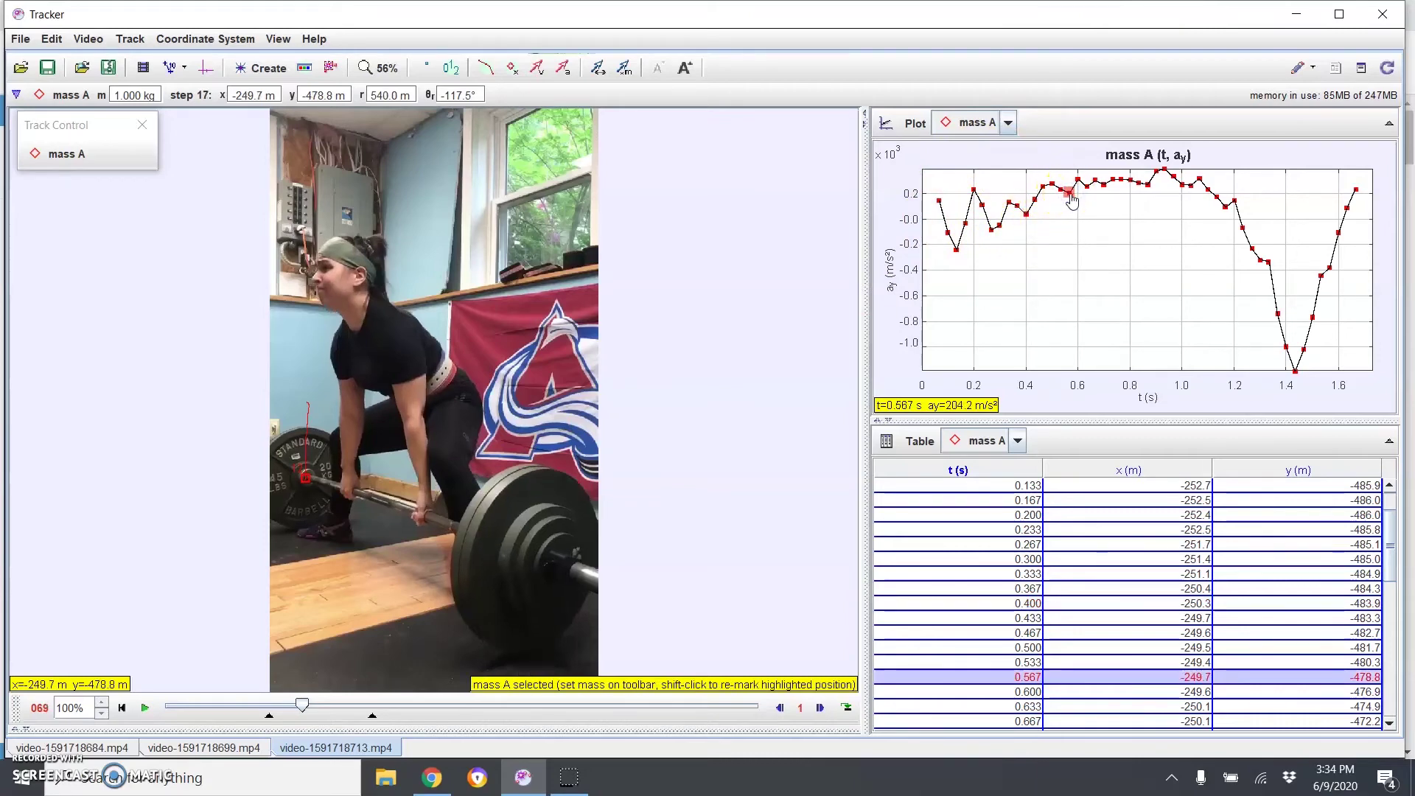
{"action": "left_click", "coordinate": [1105, 185]}
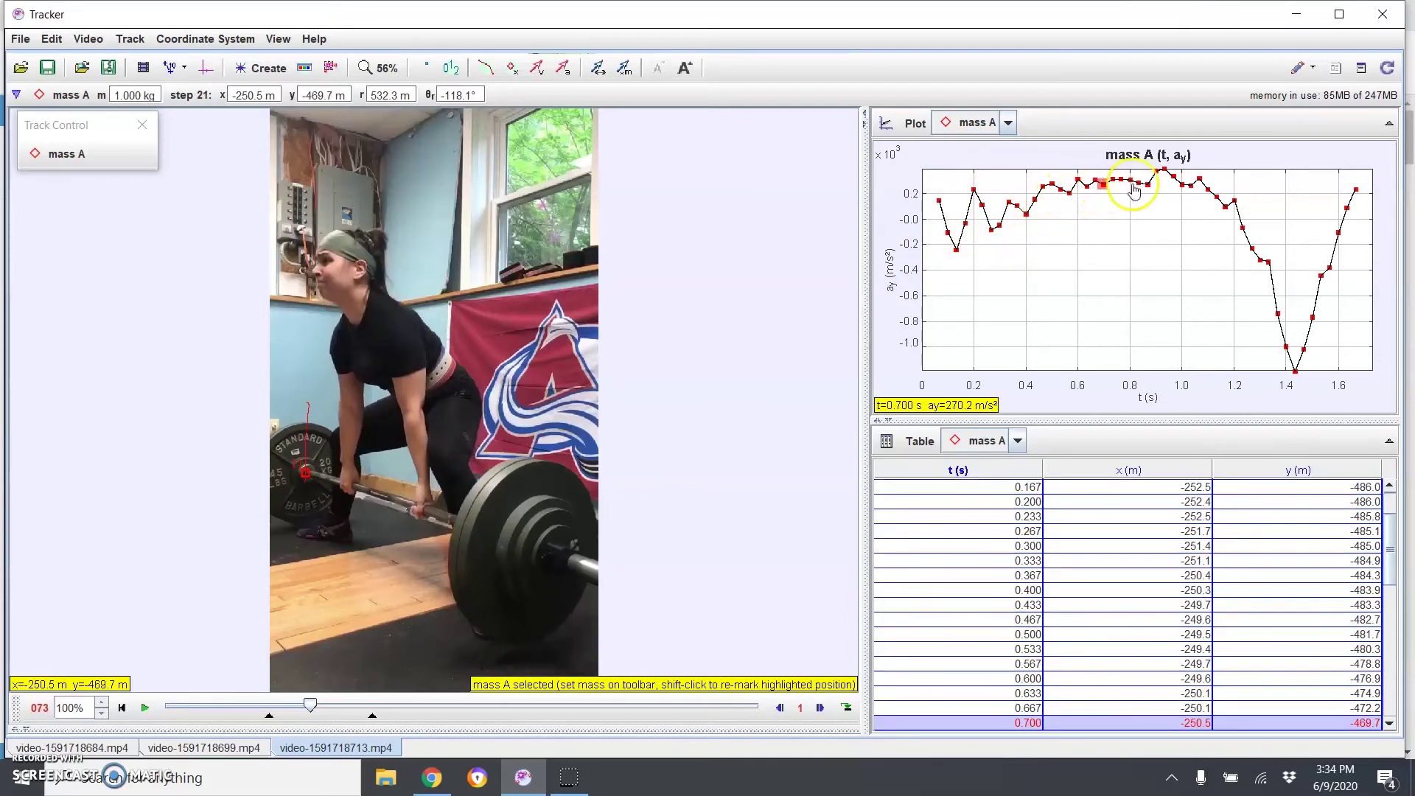
Step: Inspect the deadlift frames from the acceleration peak onward, including the points at t = 1.200, 1.333 and 1.433 s
{"action": "left_click", "coordinate": [1165, 170]}
{"action": "left_click", "coordinate": [1200, 178]}
{"action": "left_click", "coordinate": [1235, 201]}
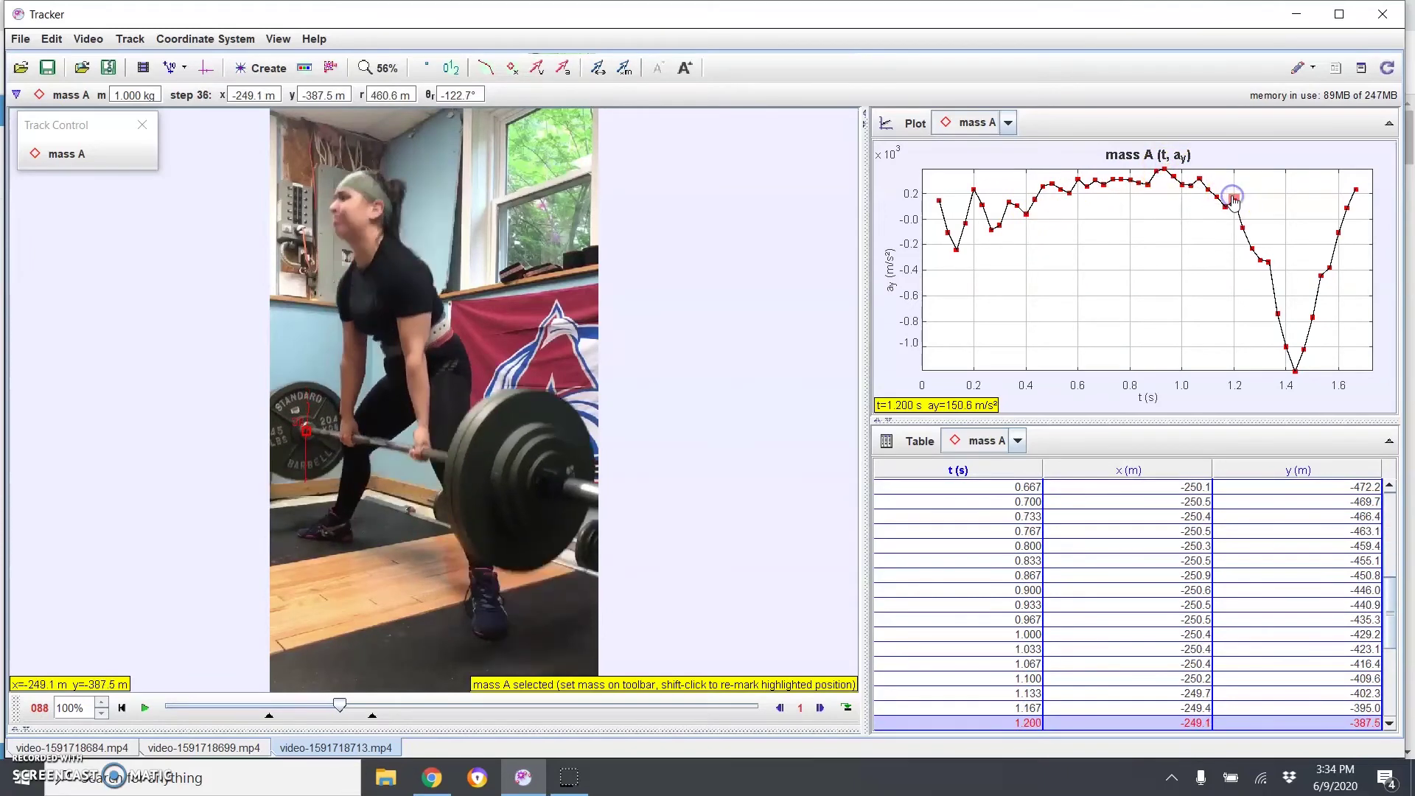
{"action": "left_click", "coordinate": [1269, 261]}
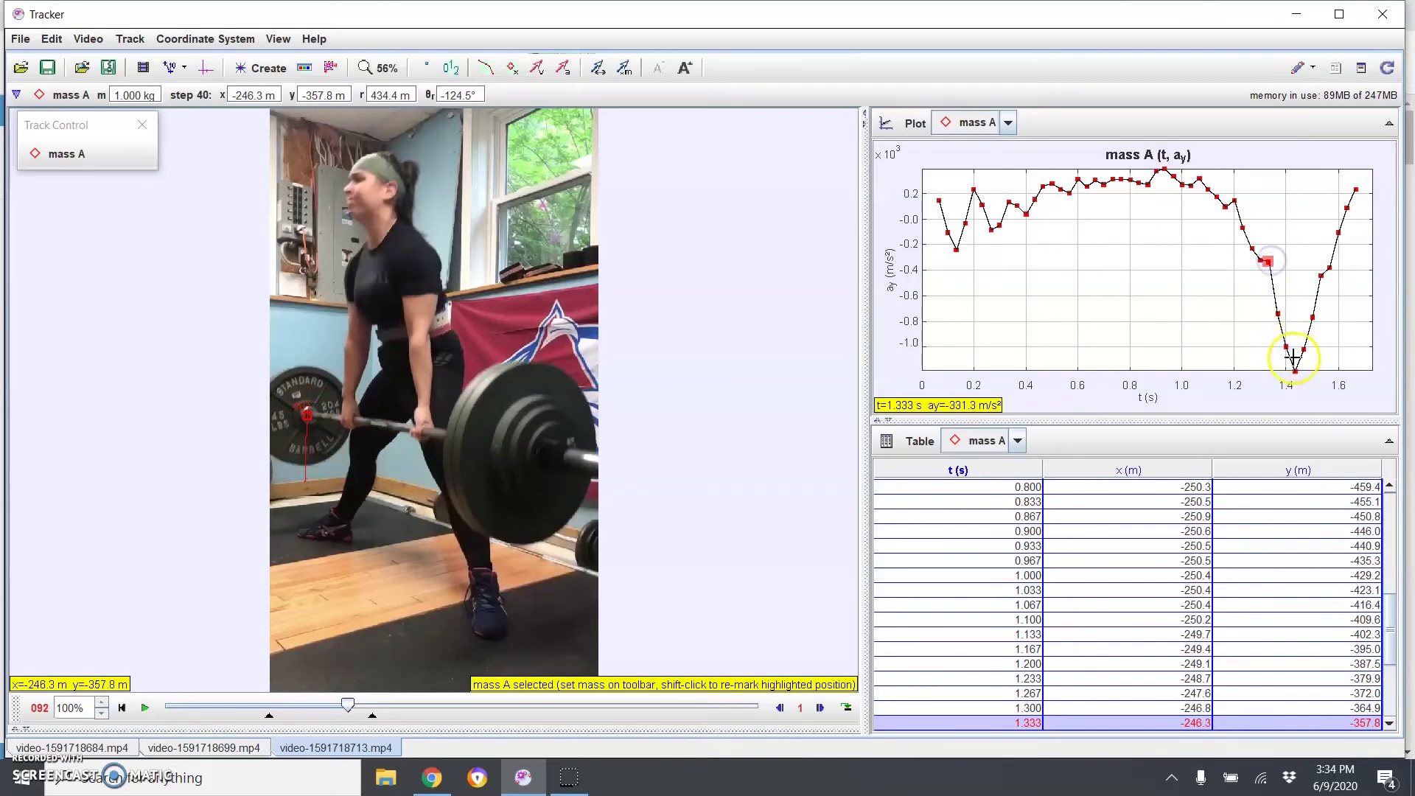
{"action": "left_click", "coordinate": [1294, 371]}
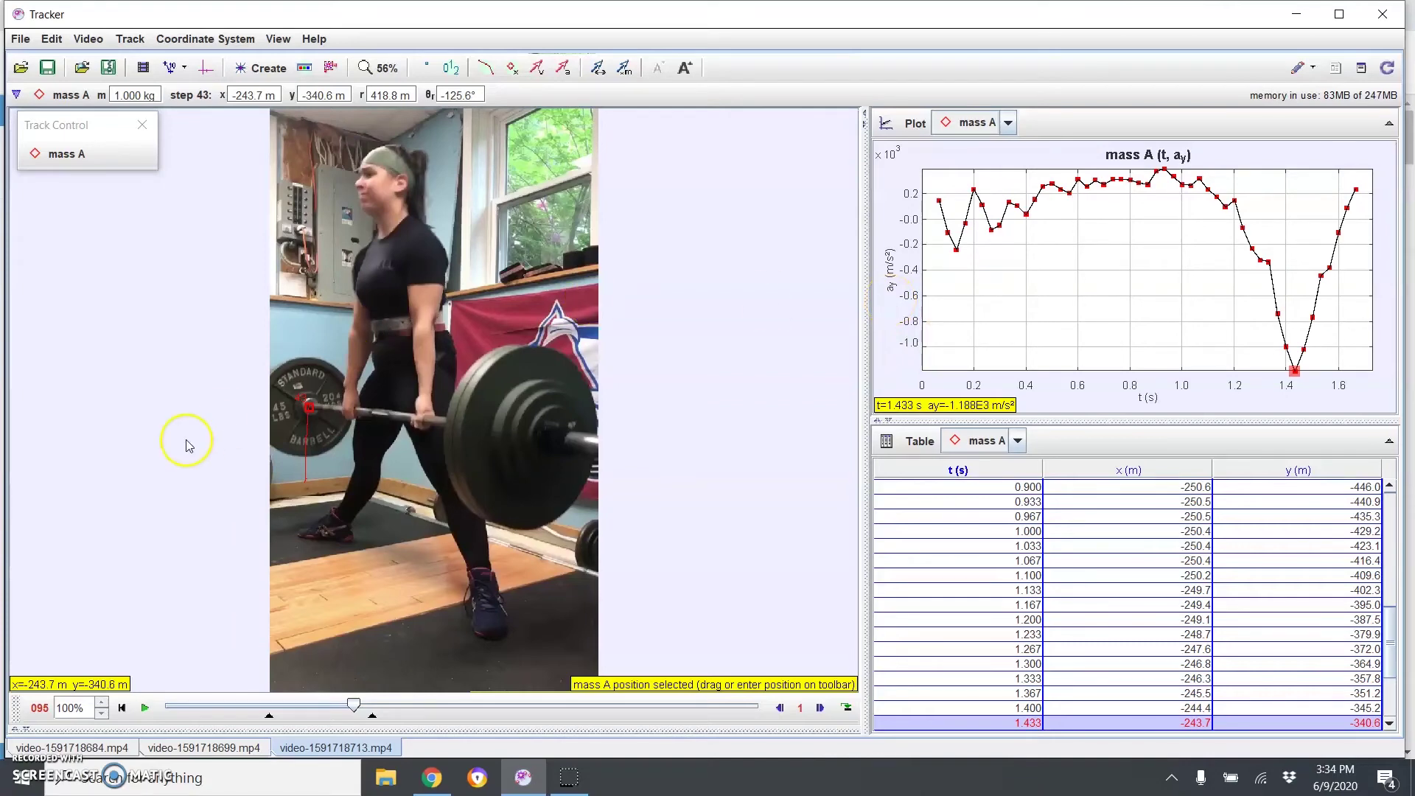
Step: Switch to video-1591718684.mp4, close its Track Control and show the coordinate axes on the clip's start frame
{"action": "left_click", "coordinate": [118, 748]}
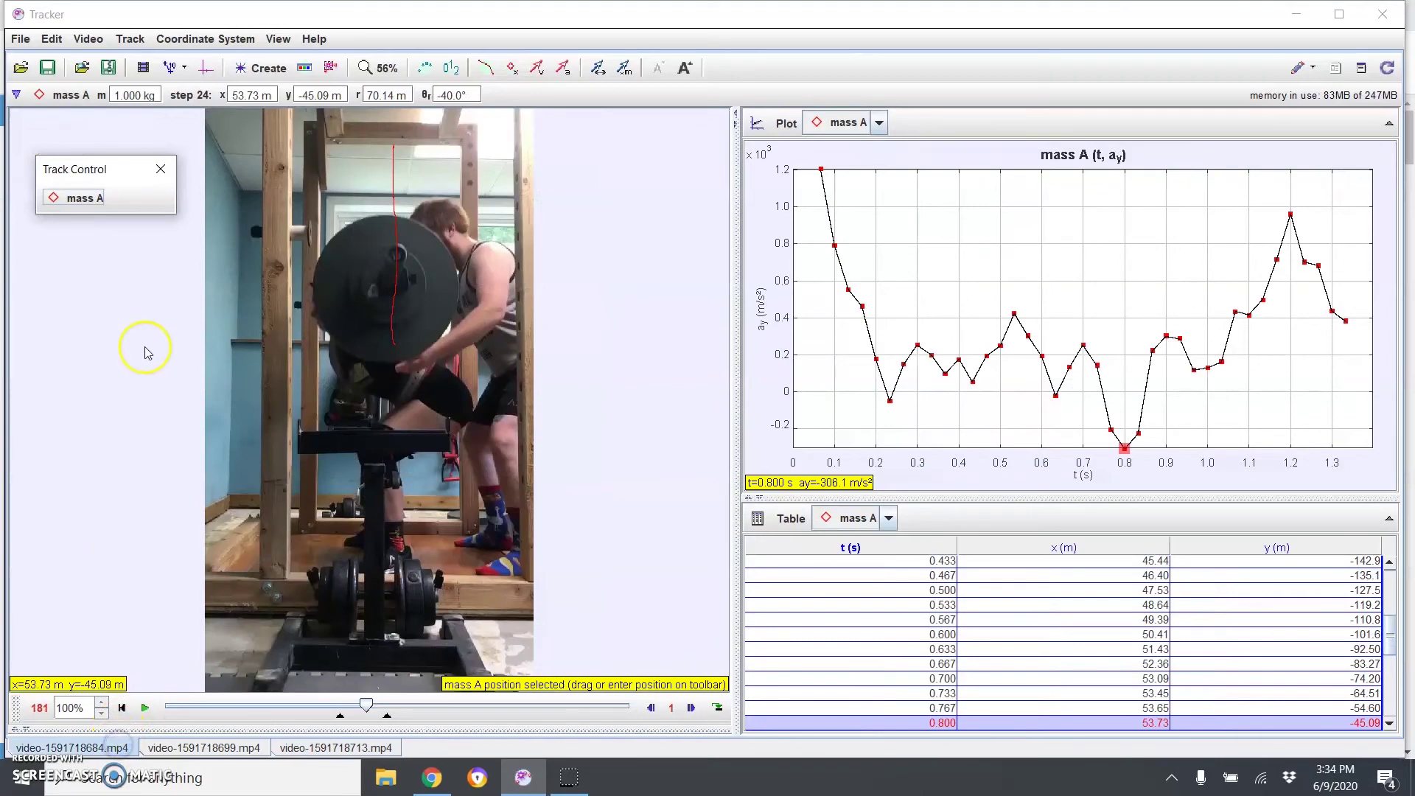
{"action": "left_click", "coordinate": [167, 174]}
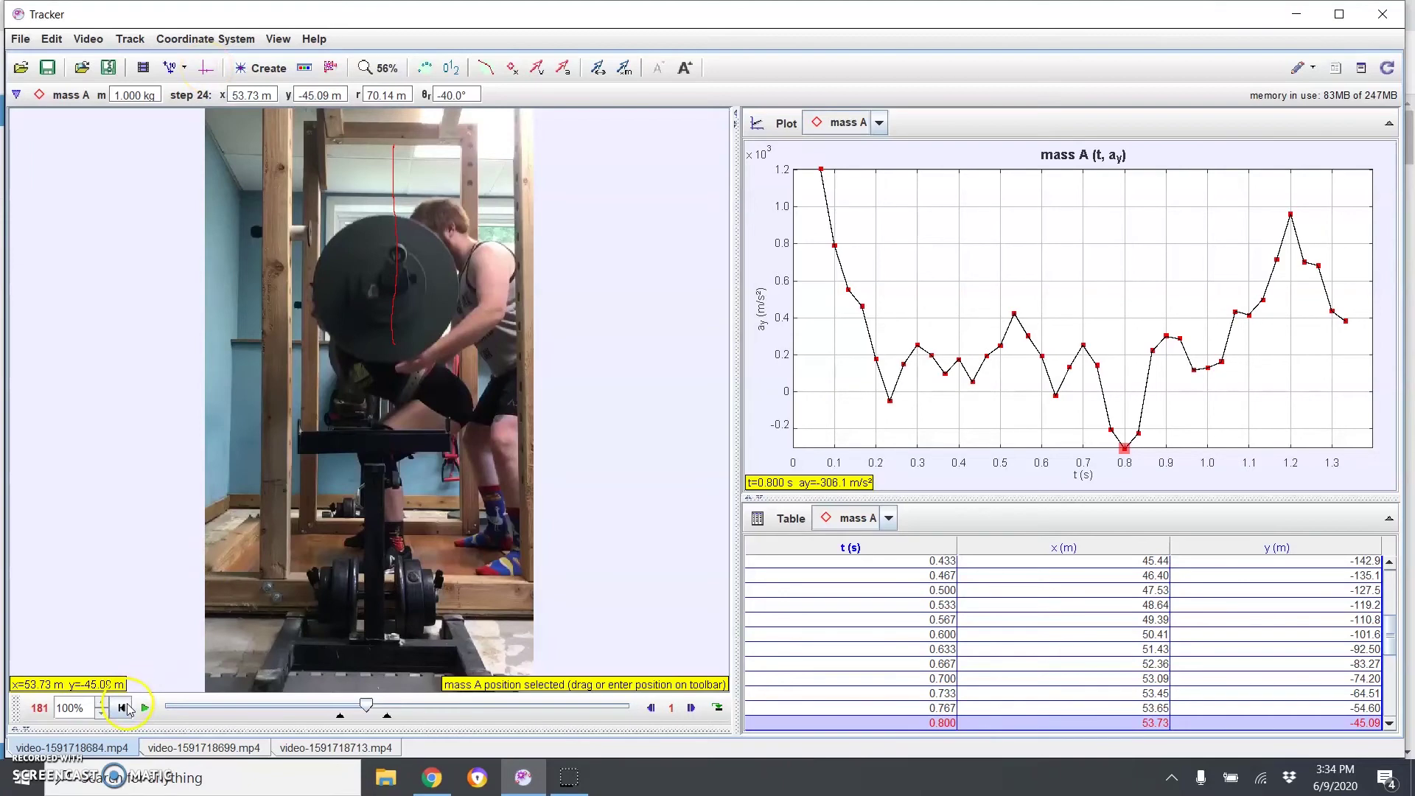
{"action": "left_click", "coordinate": [123, 708]}
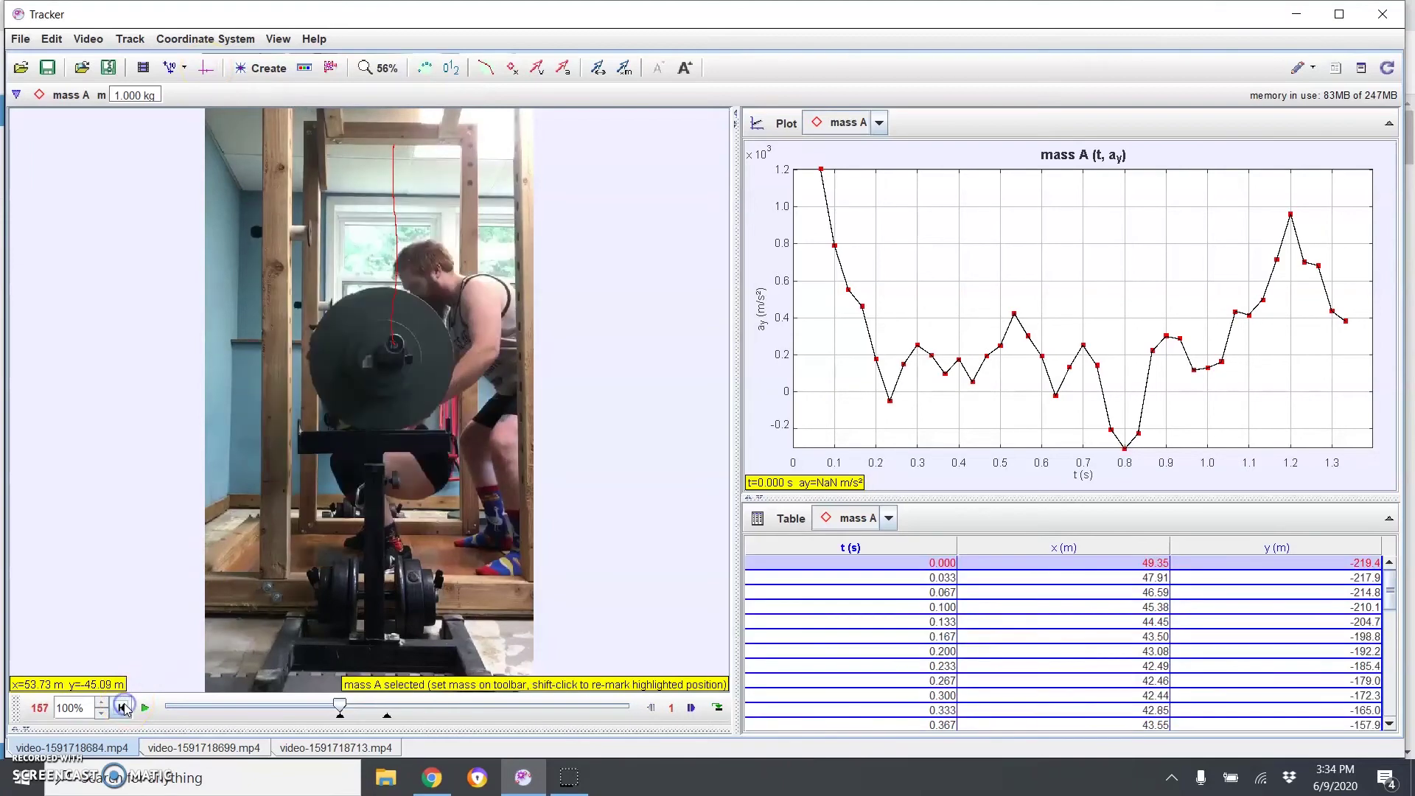
{"action": "left_click", "coordinate": [206, 68]}
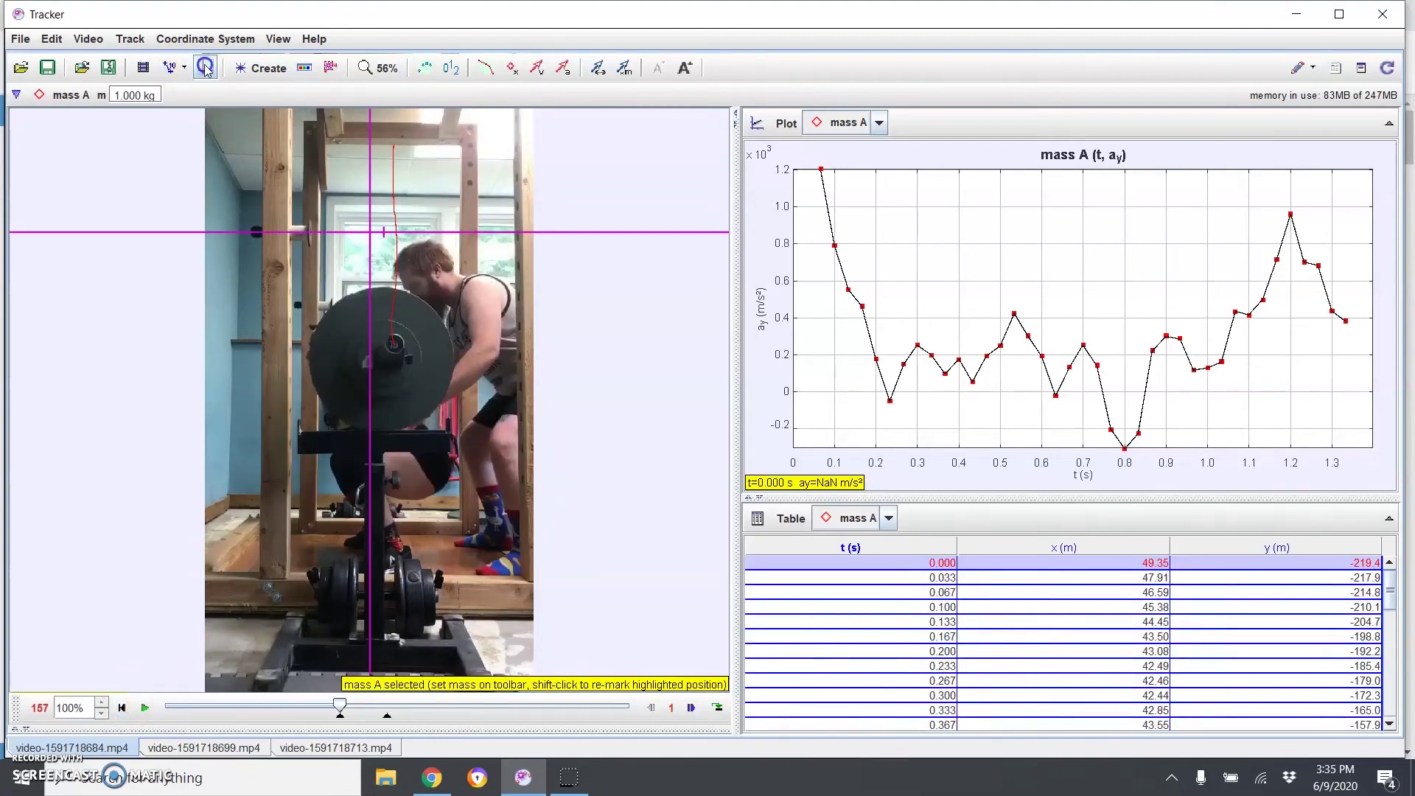
Step: Move the axes' origin onto the barbell's centre in the start frame, at about pixel position 368.5, 459.5
{"action": "left_click_drag", "start_coordinate": [370, 232], "coordinate": [397, 353]}
{"action": "right_click", "coordinate": [430, 315]}
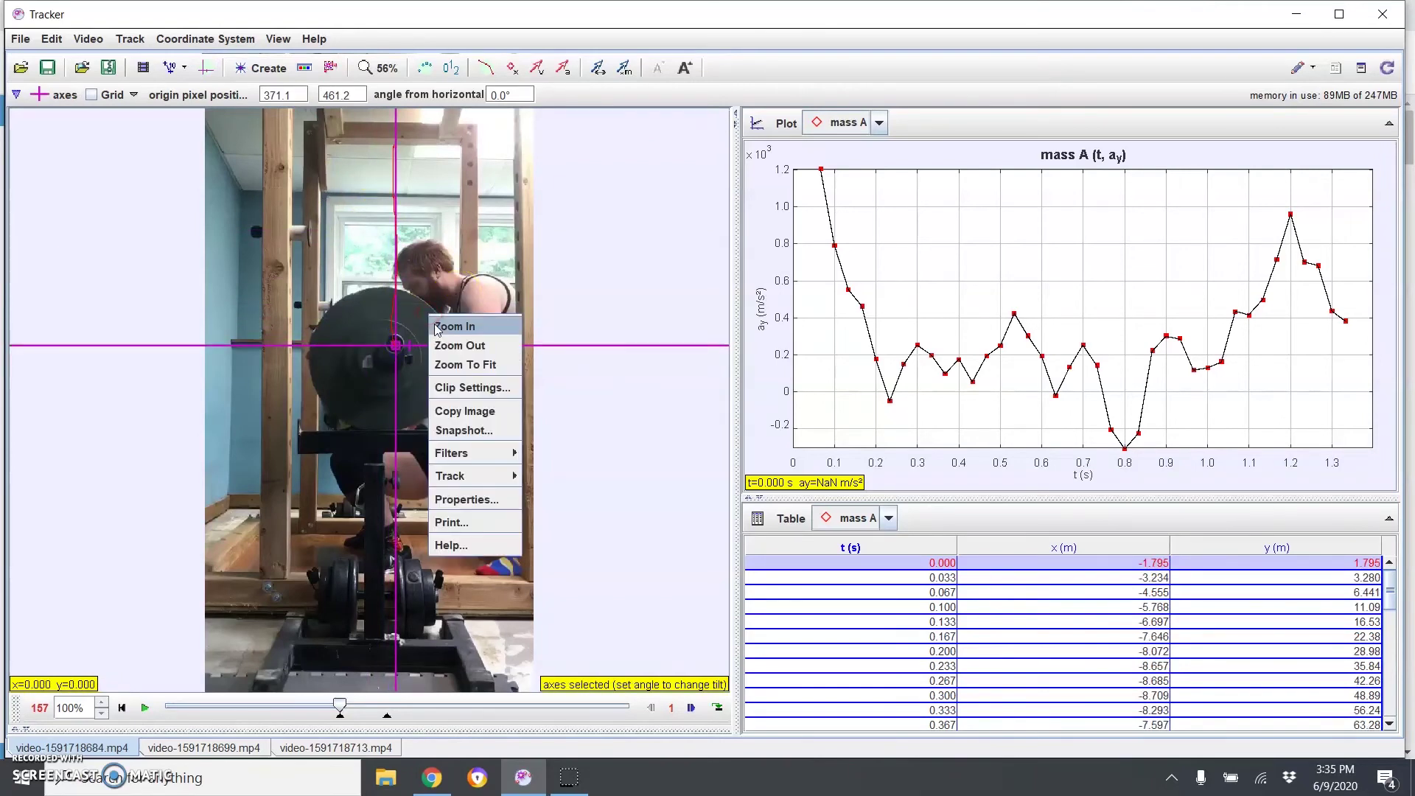
{"action": "left_click", "coordinate": [436, 327]}
{"action": "right_click", "coordinate": [444, 366]}
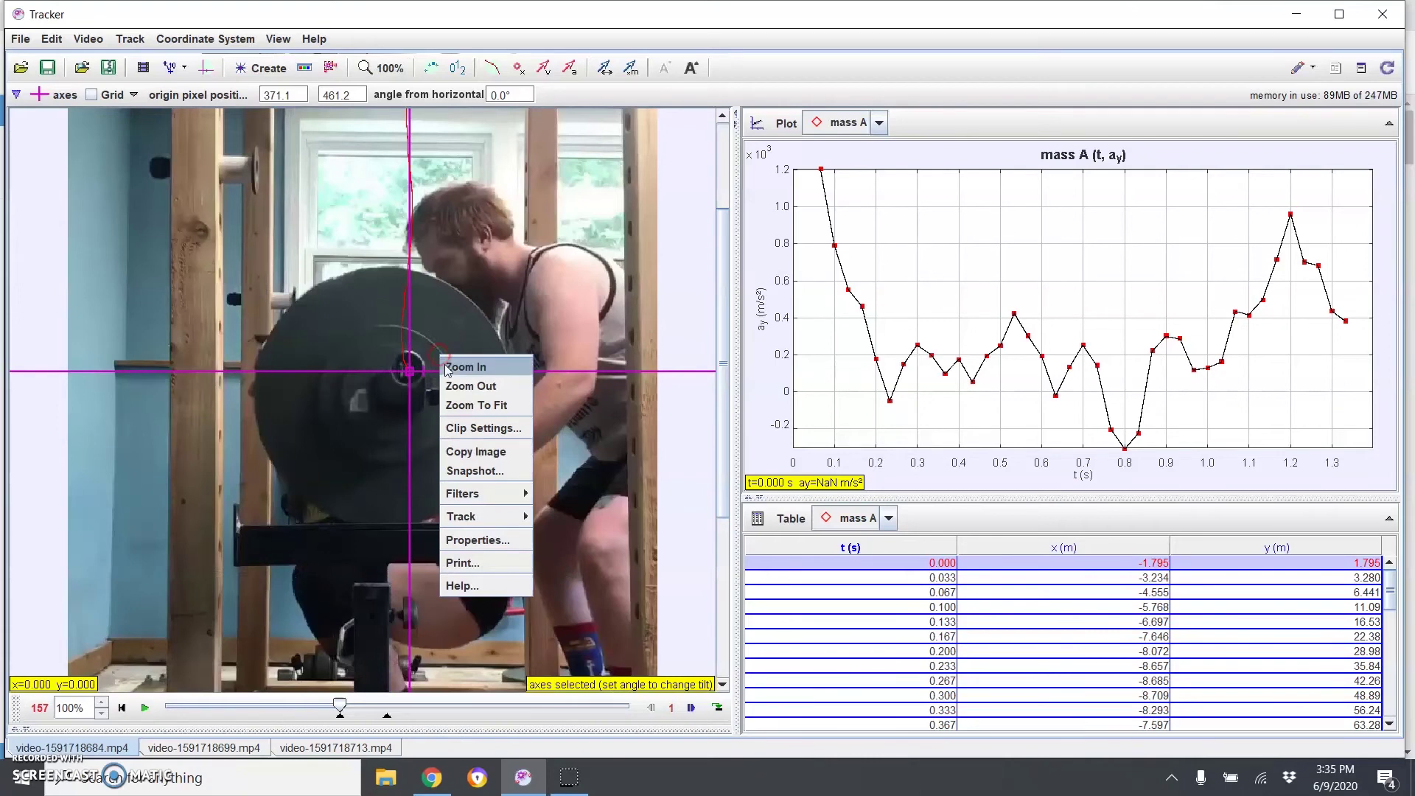
{"action": "left_click", "coordinate": [445, 367]}
{"action": "left_click", "coordinate": [379, 534]}
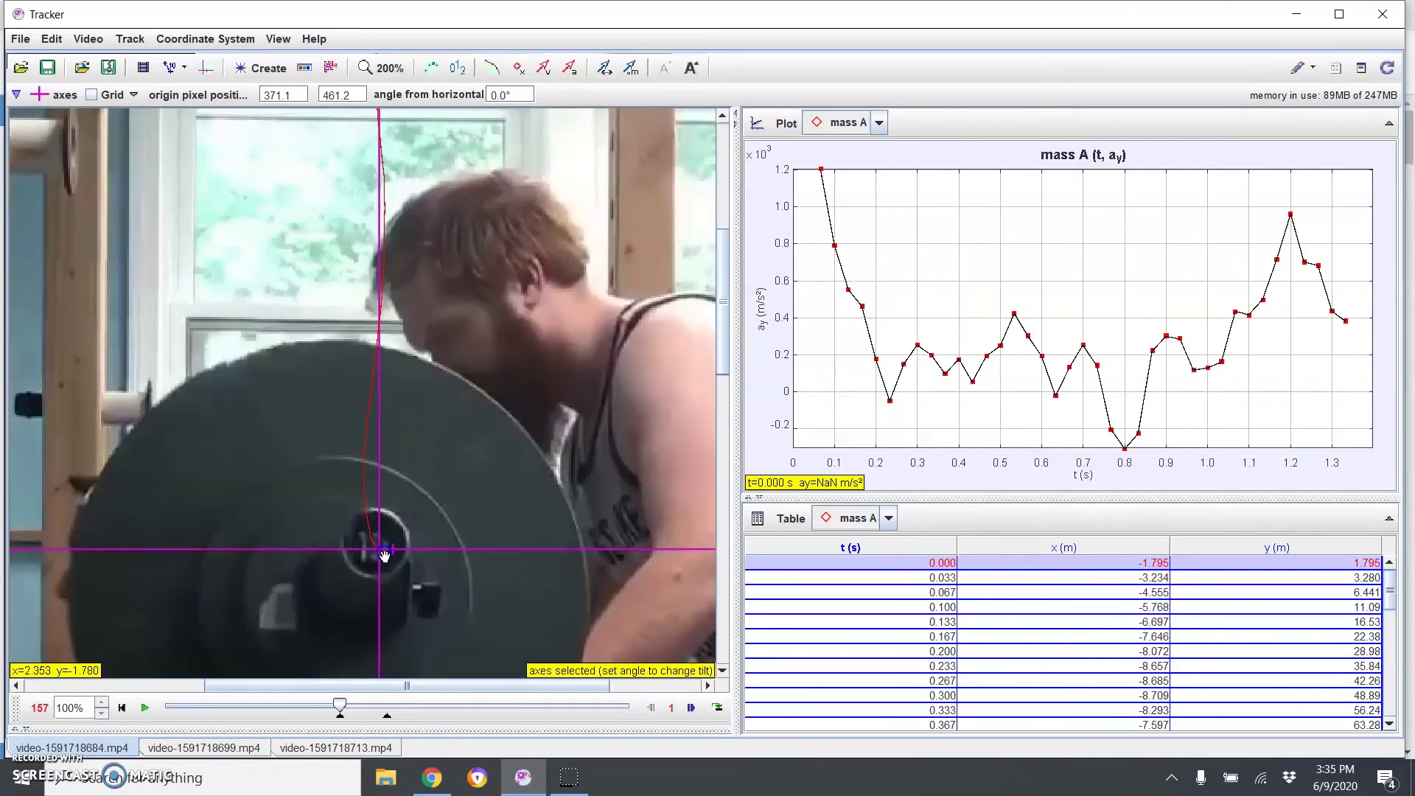
{"action": "left_click_drag", "start_coordinate": [373, 551], "coordinate": [369, 546]}
{"action": "left_click", "coordinate": [366, 362]}
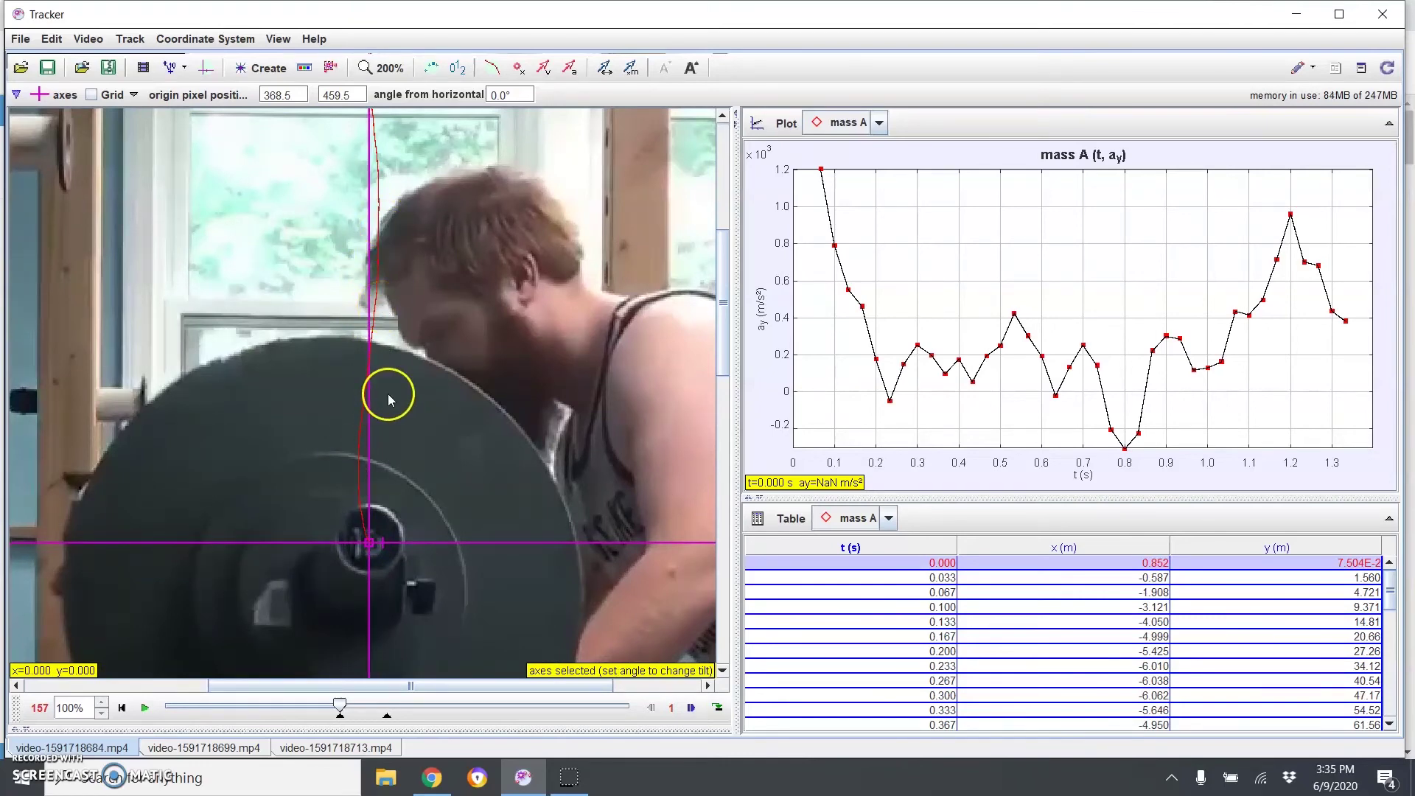
Step: Plot mass A's position x-component against time
{"action": "left_click_drag", "start_coordinate": [720, 357], "coordinate": [723, 405]}
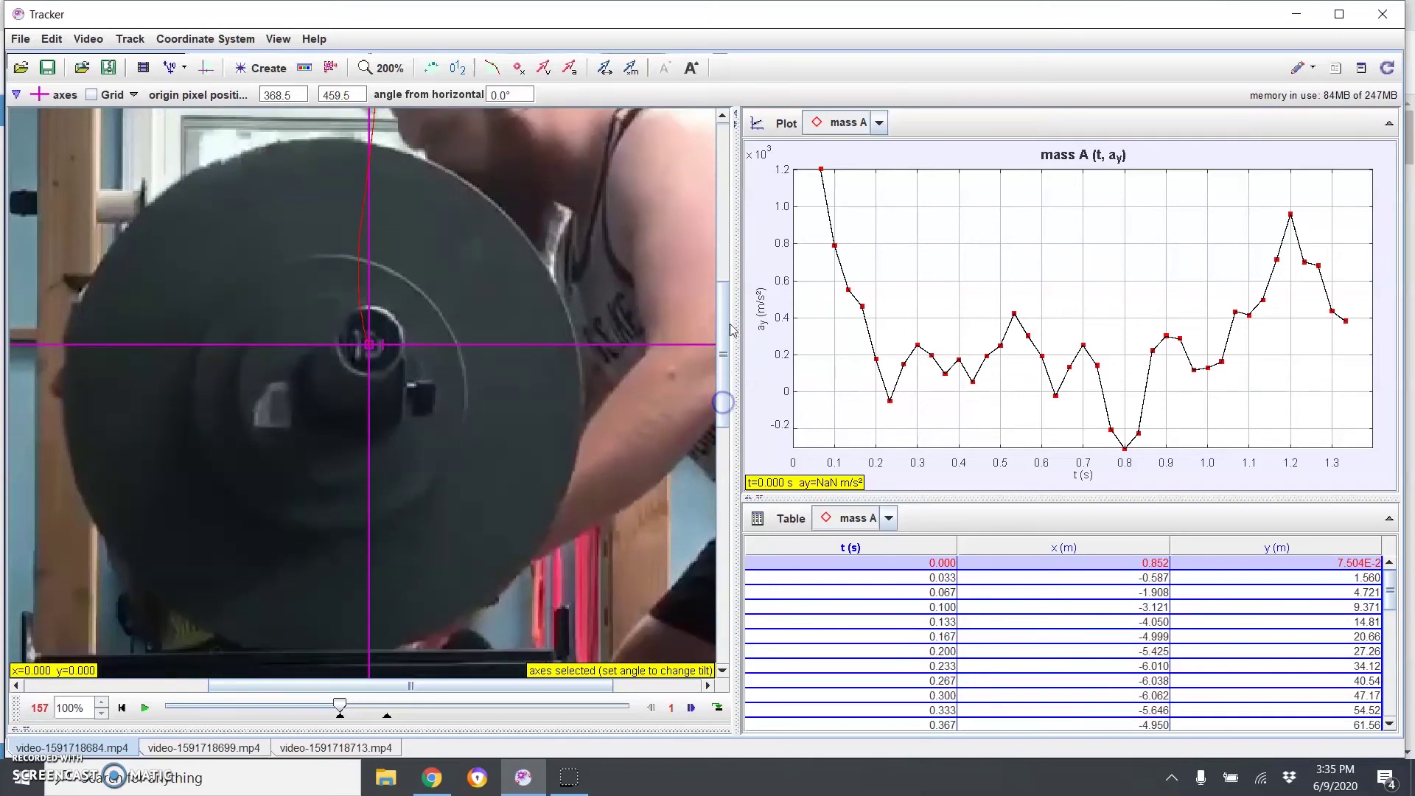
{"action": "left_click", "coordinate": [759, 324]}
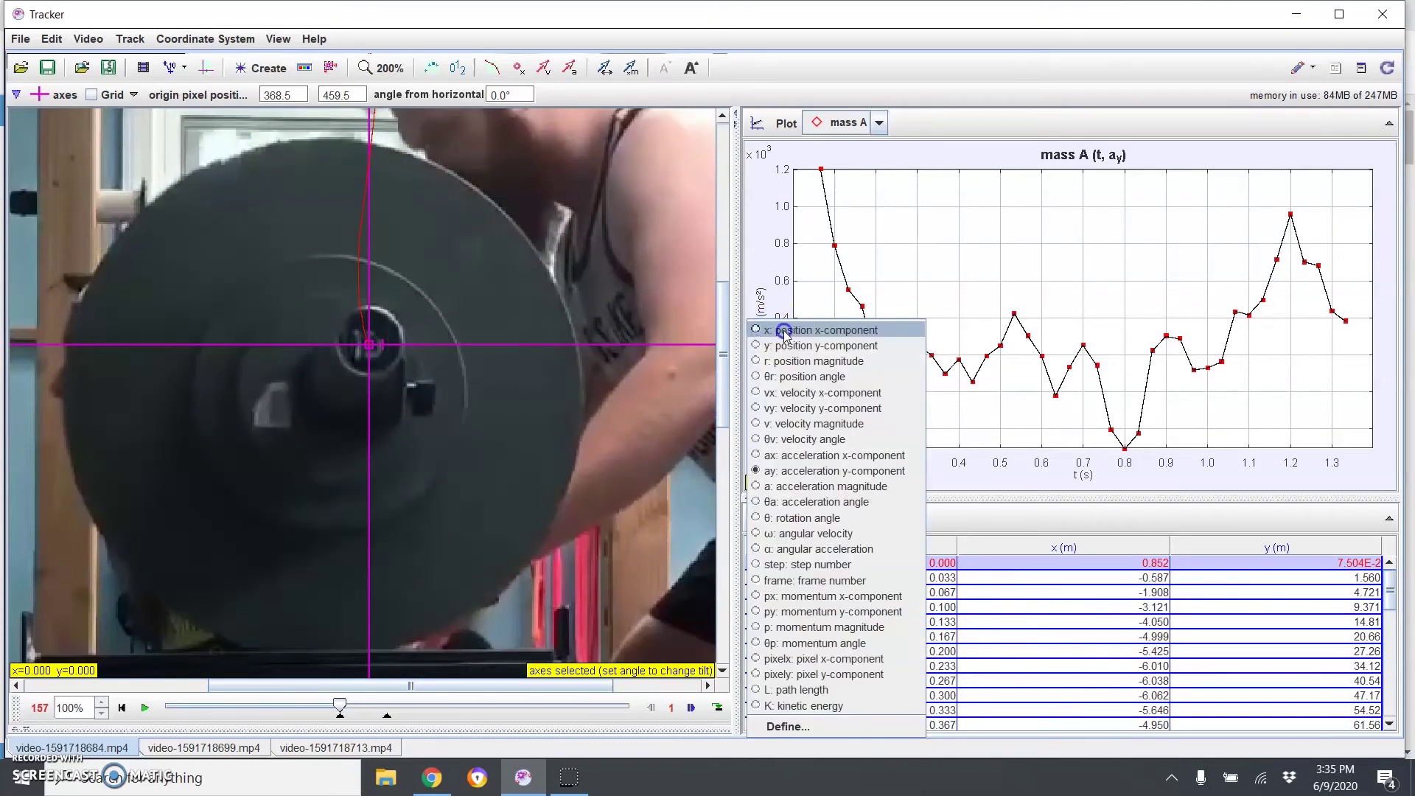
{"action": "left_click", "coordinate": [767, 331]}
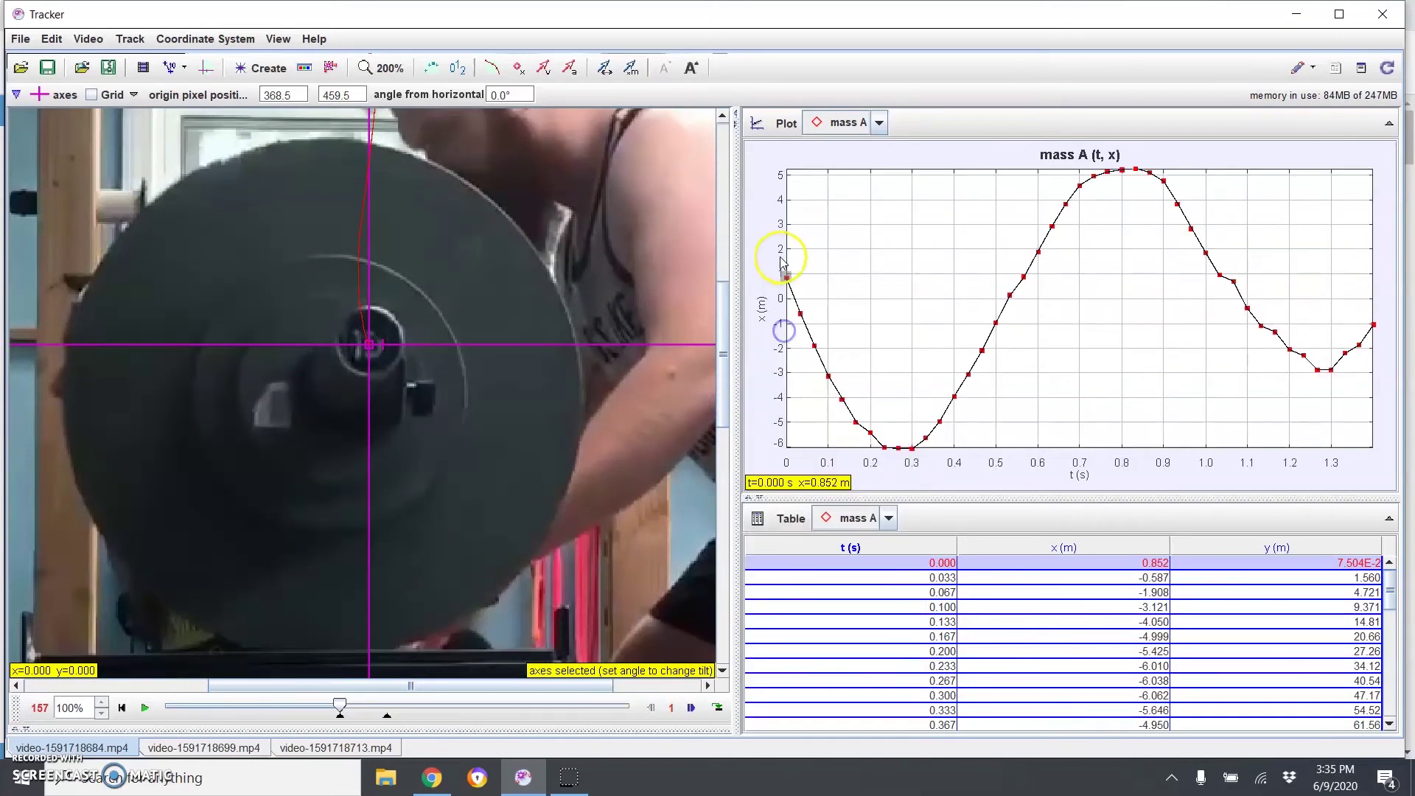
Step: Add a calibration stick spanning the weight plate's diameter from upper to lower edge and set its length to 450
{"action": "left_click", "coordinate": [183, 73]}
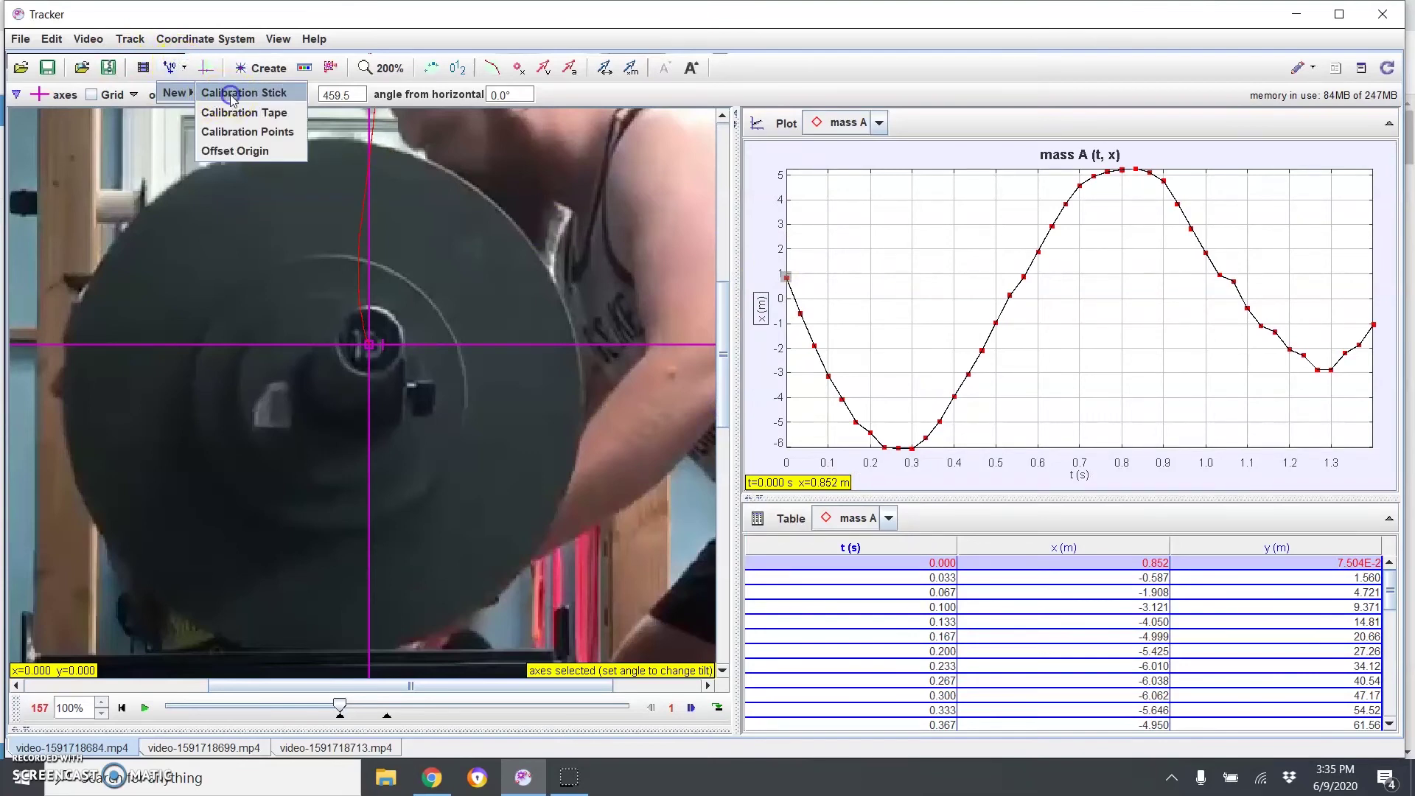
{"action": "left_click", "coordinate": [218, 94]}
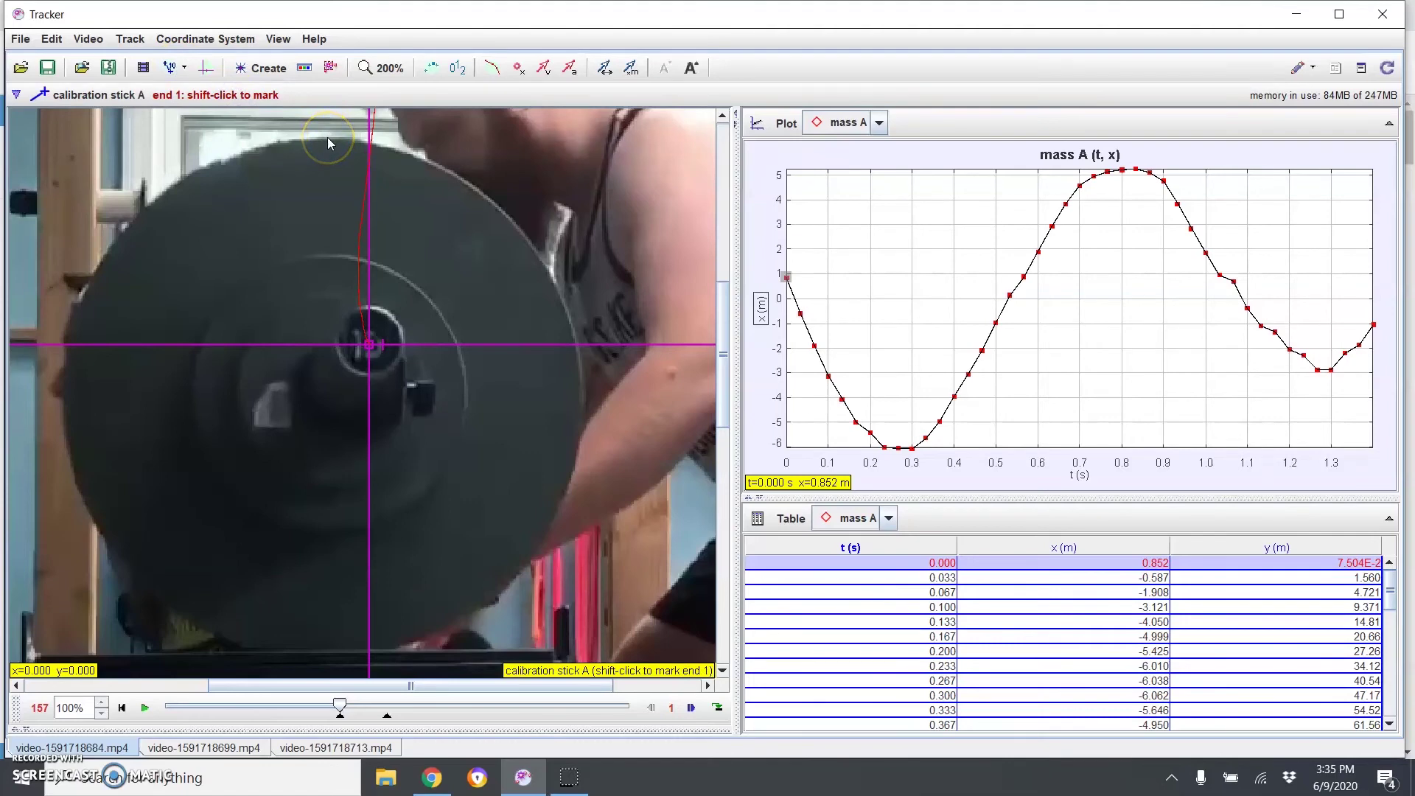
{"action": "left_click", "coordinate": [328, 137], "text": "shift"}
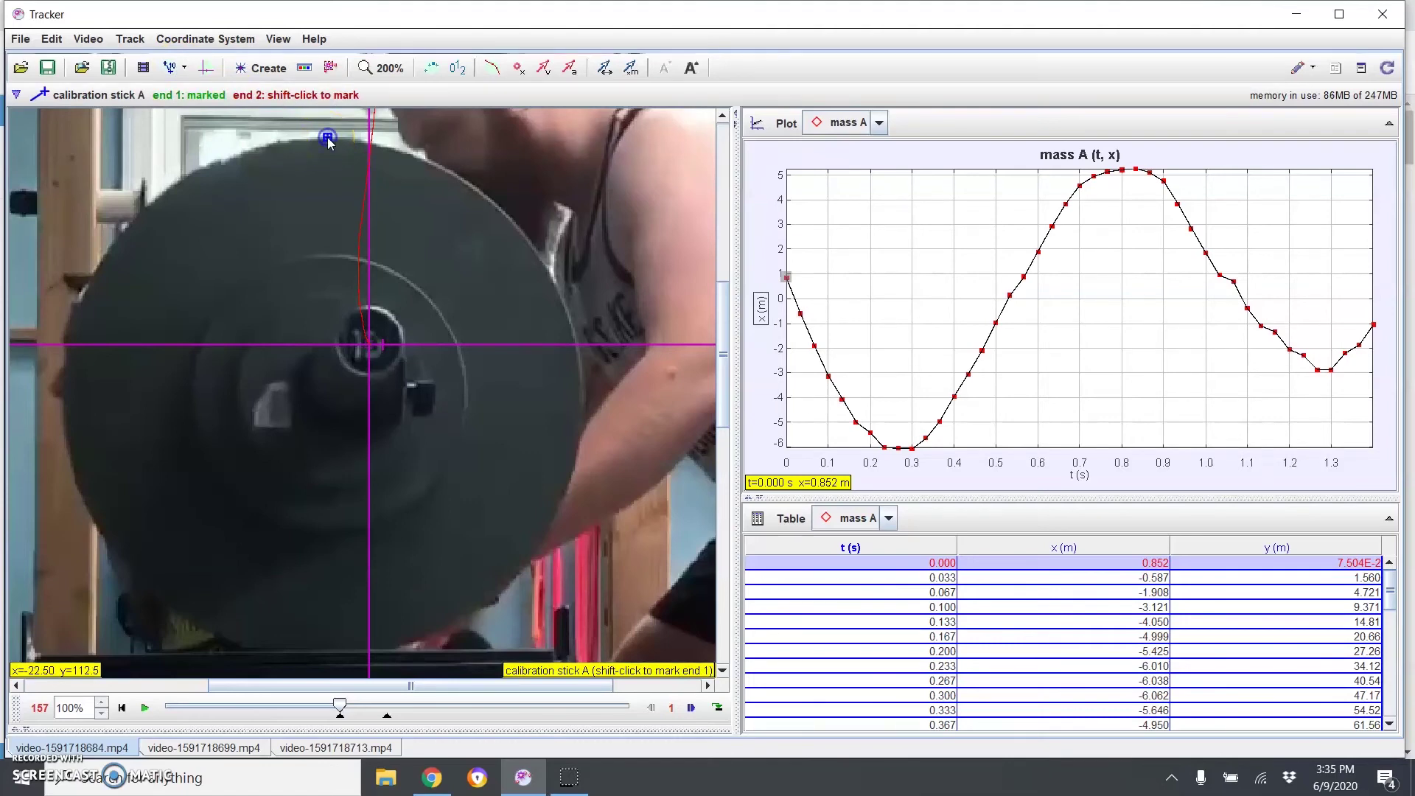
{"action": "left_click", "coordinate": [315, 659], "text": "shift"}
{"action": "double_click", "coordinate": [295, 398]}
{"action": "type", "text": "450"}
{"action": "key", "text": "Return"}
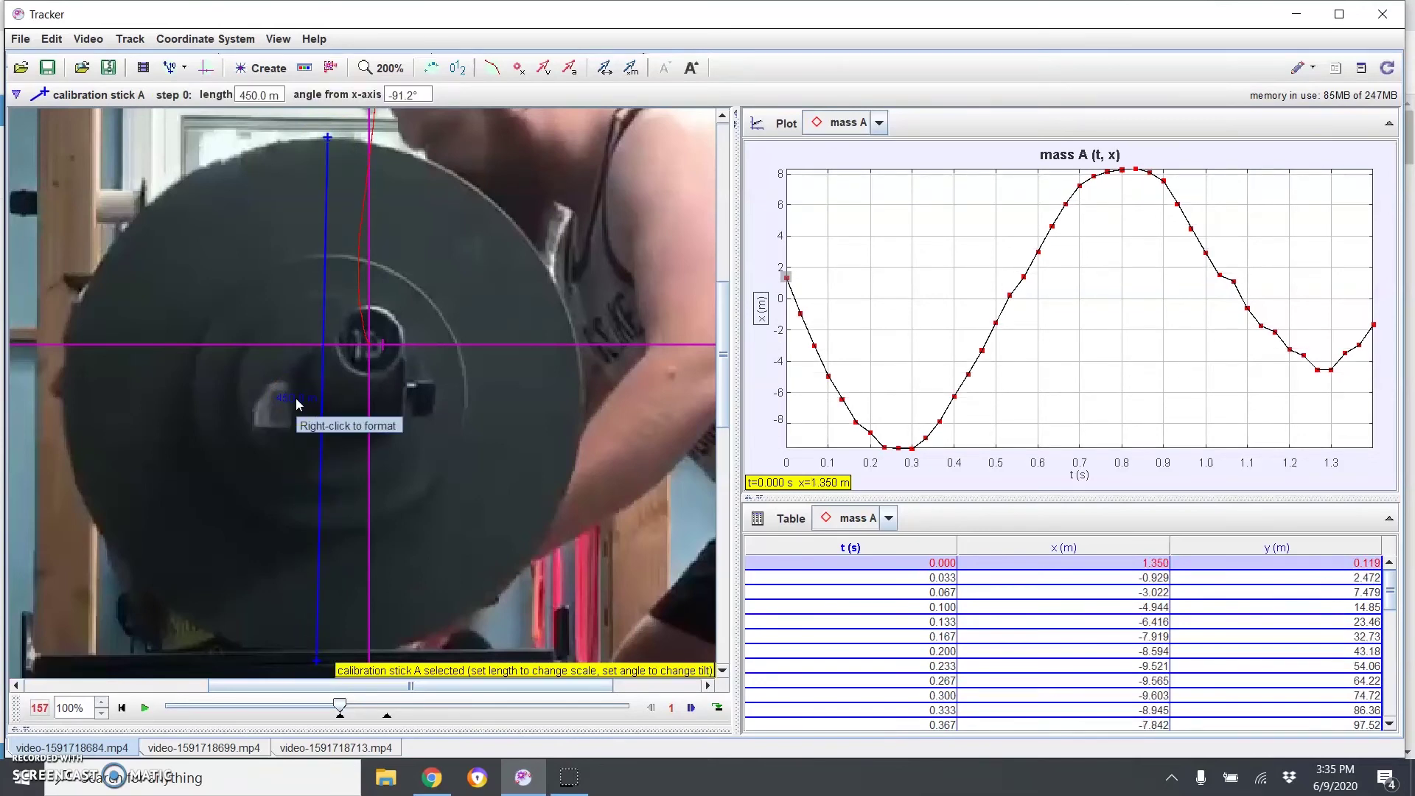
Step: Fit the whole video frame in view and inspect the horizontal bar positions at t = 0.300 and 0.800 s
{"action": "right_click", "coordinate": [481, 408]}
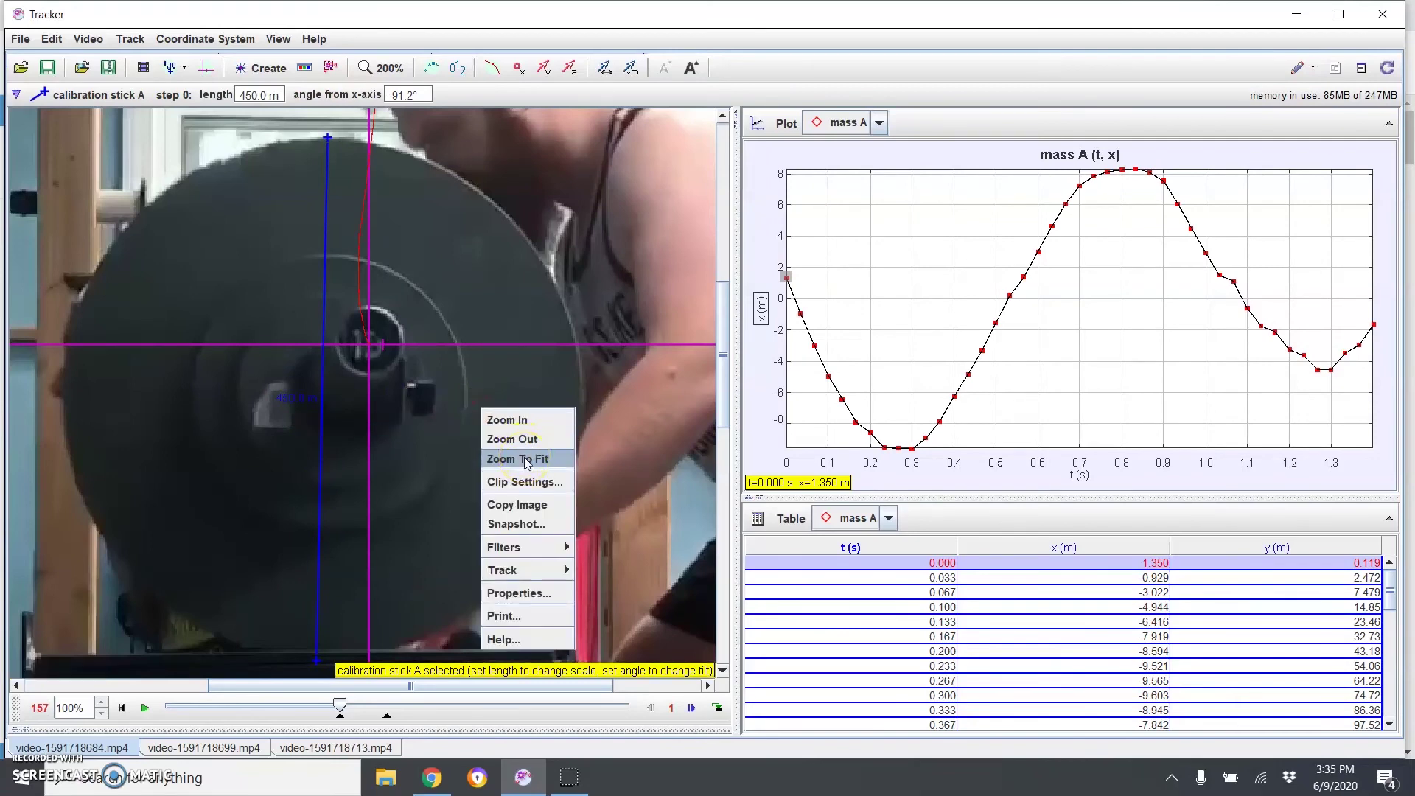
{"action": "left_click", "coordinate": [526, 459]}
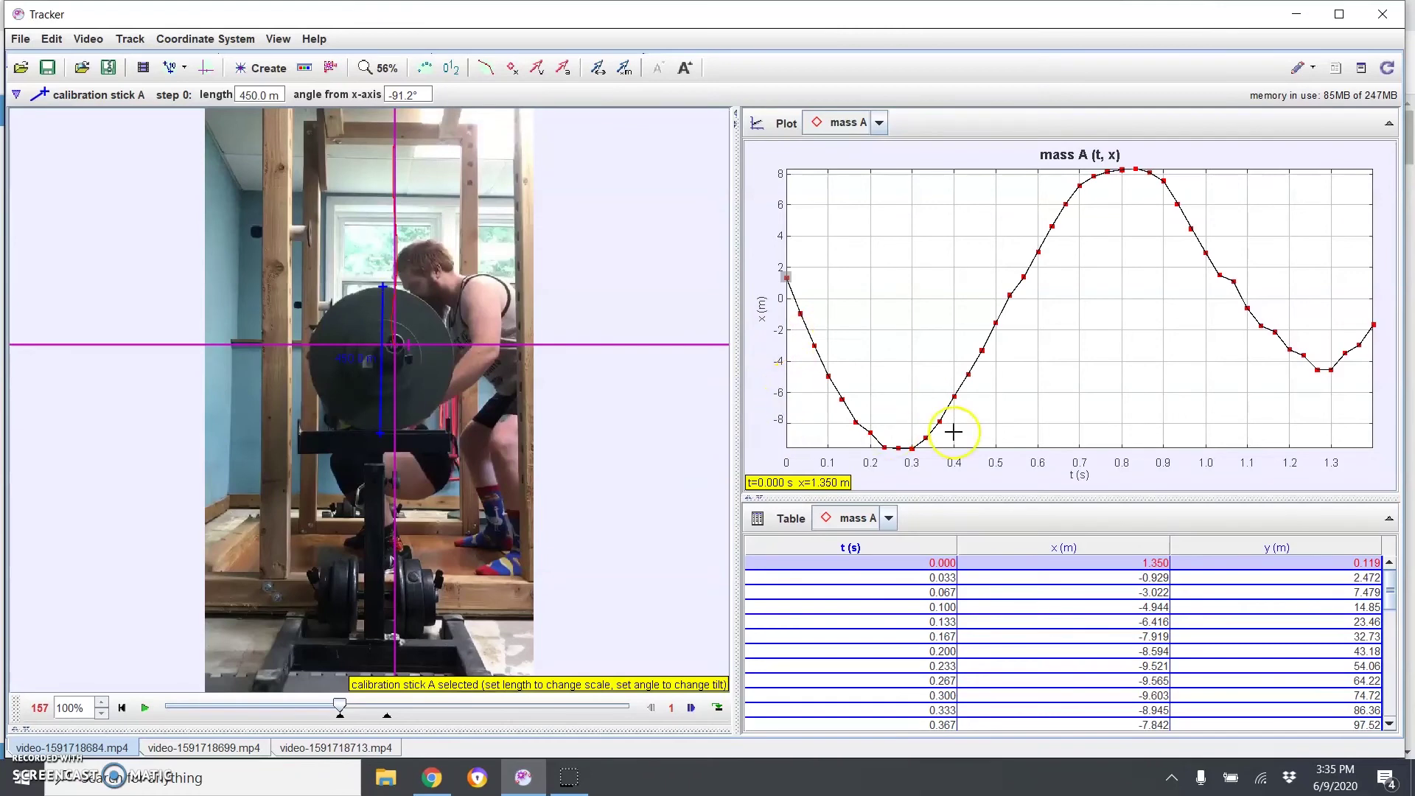
{"action": "left_click", "coordinate": [913, 448]}
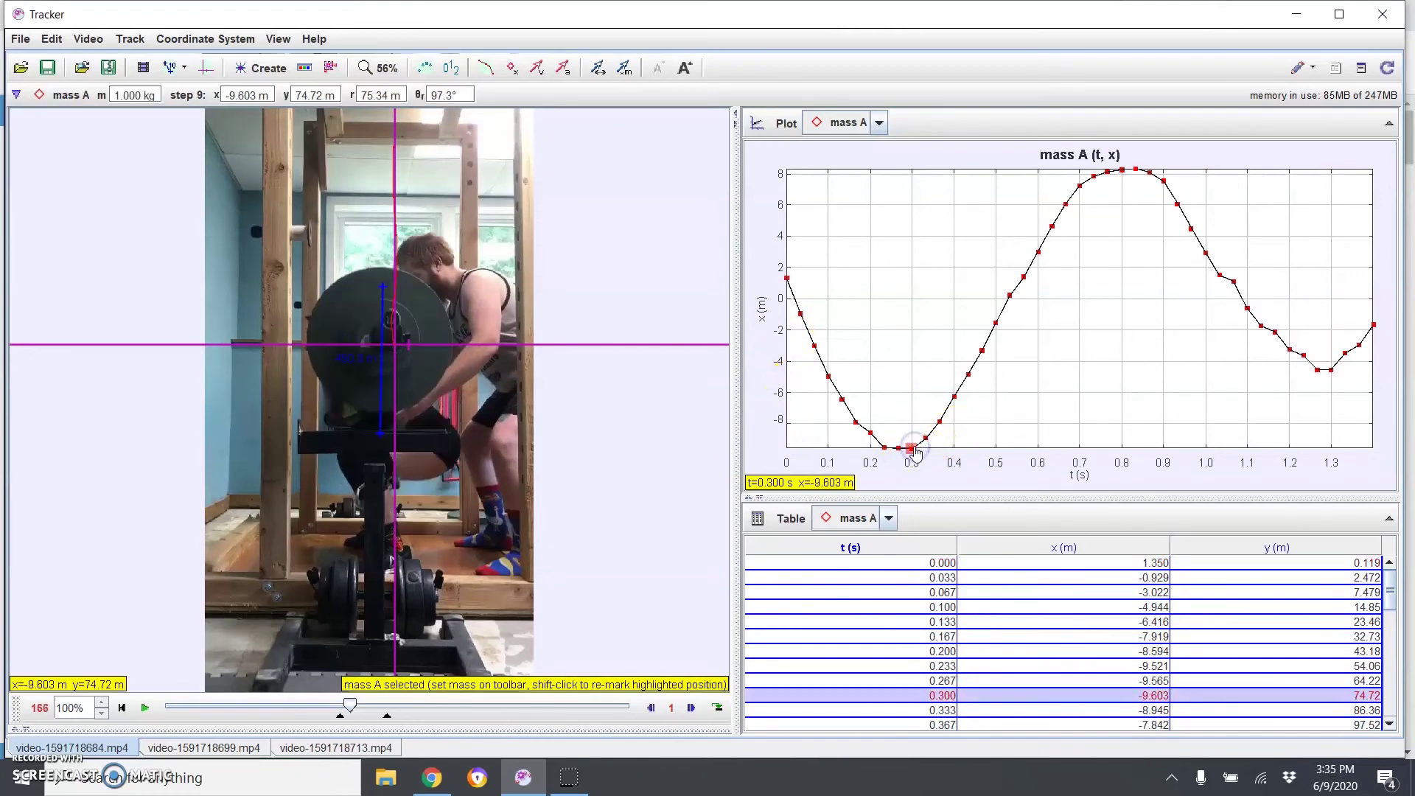
{"action": "left_click", "coordinate": [831, 498]}
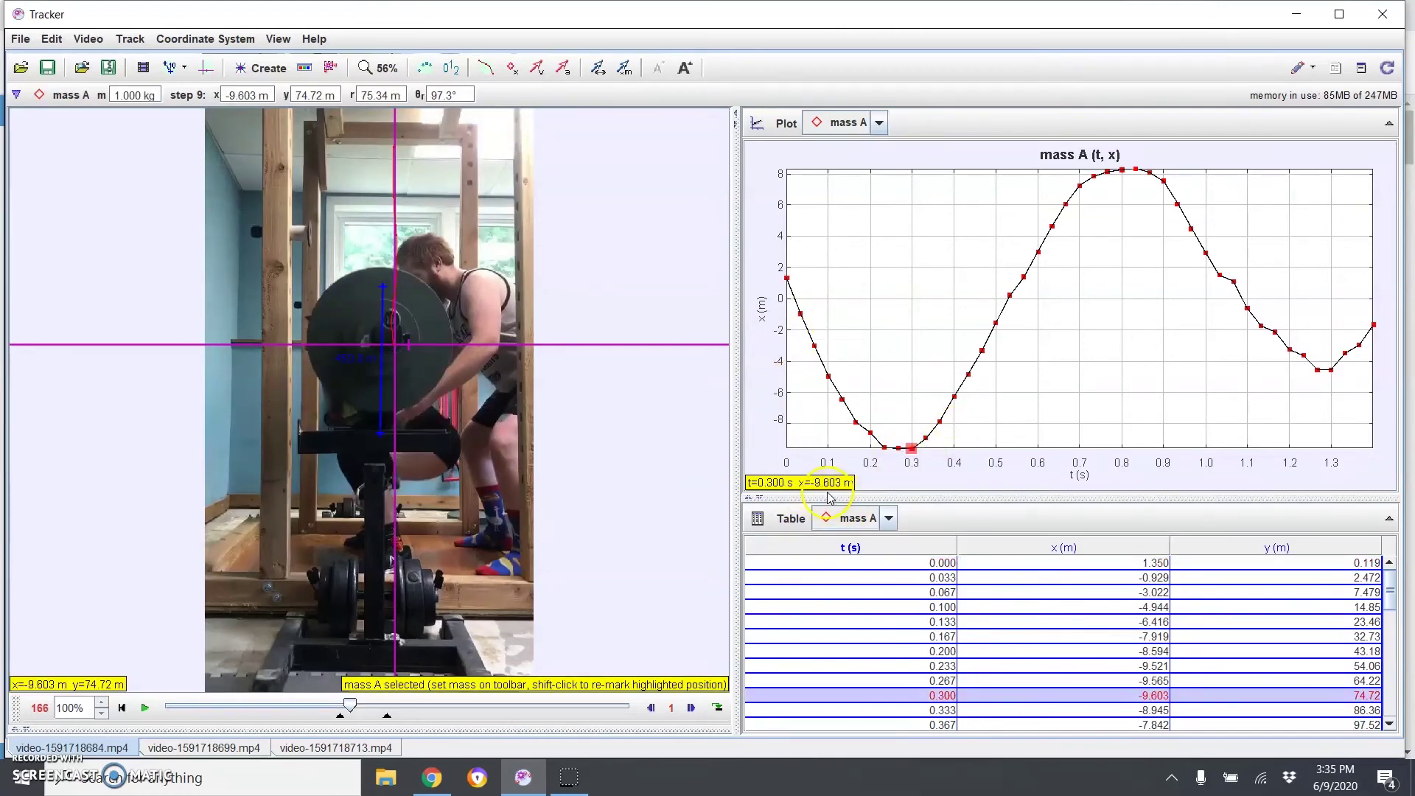
{"action": "left_click", "coordinate": [1122, 171]}
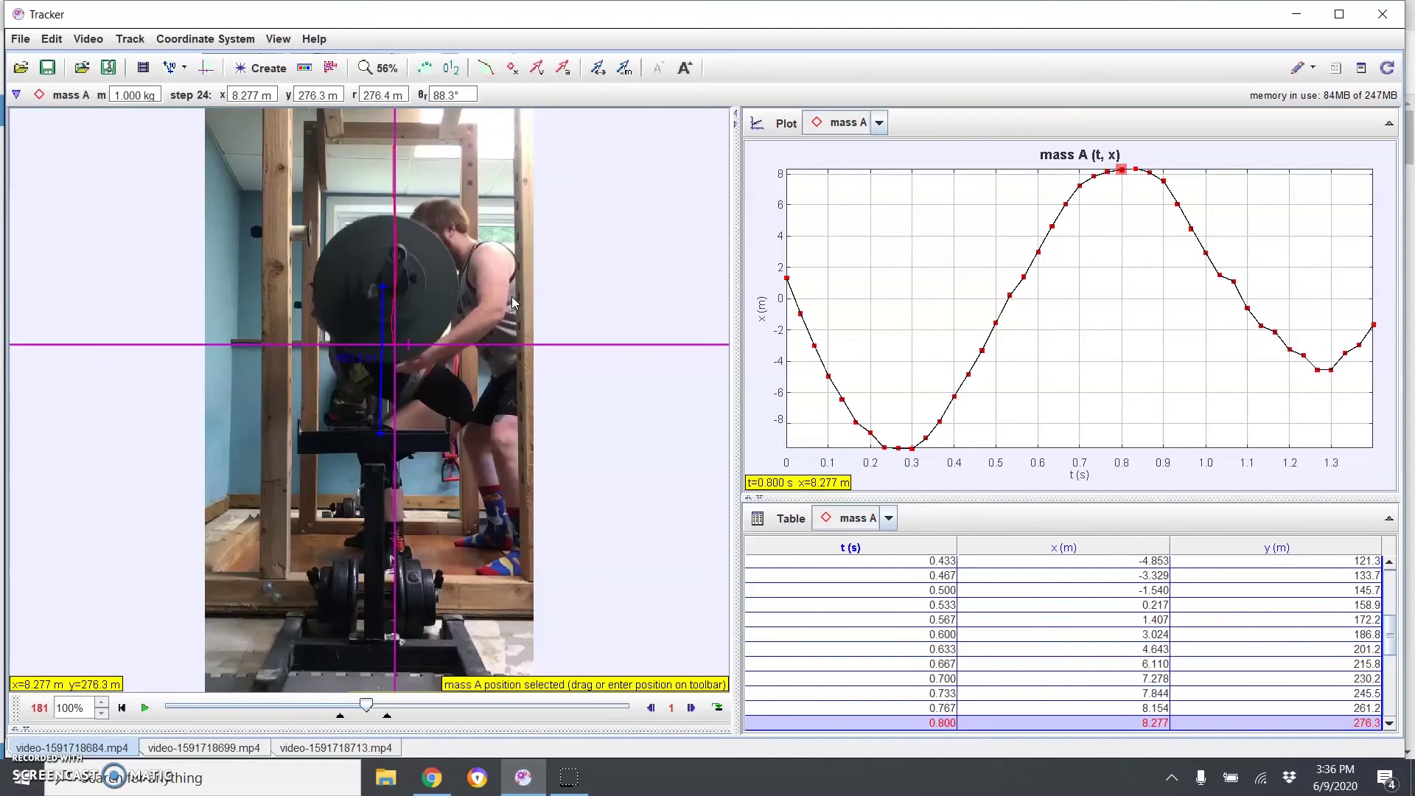
{"action": "left_click", "coordinate": [365, 246]}
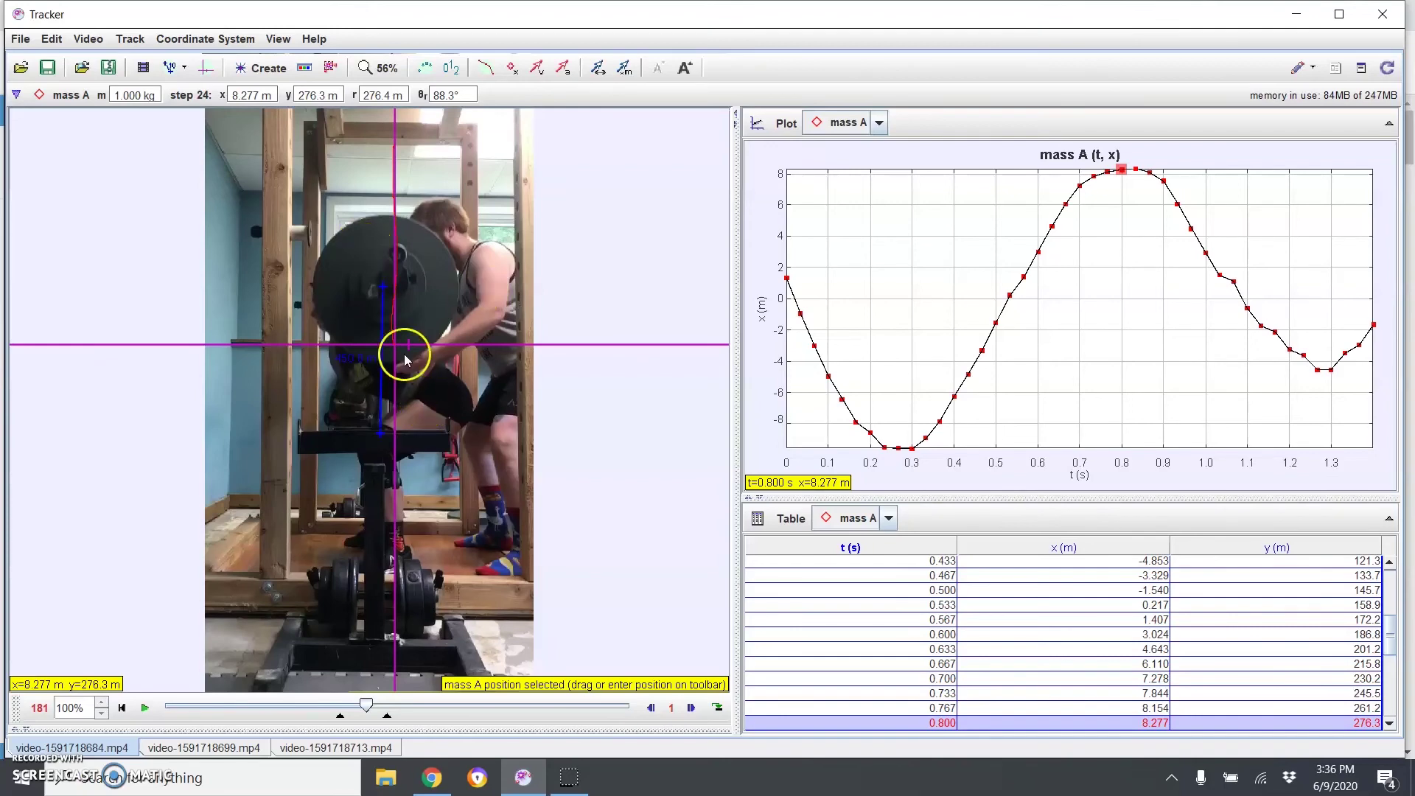